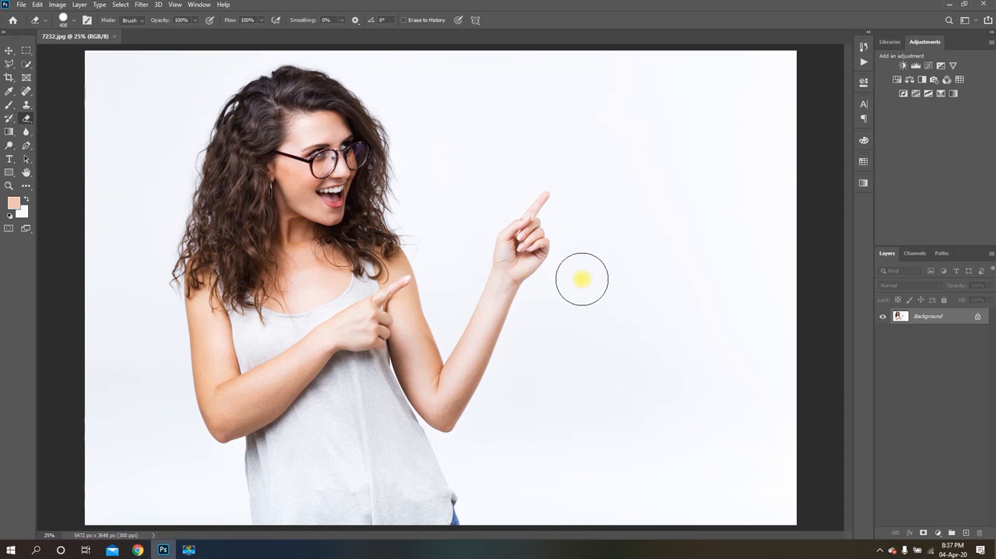
Unlock the Background layer and duplicate it
scroll(544, 269, "down", 6)
scroll(359, 289, "up", 1)
scroll(358, 289, "up", 1)
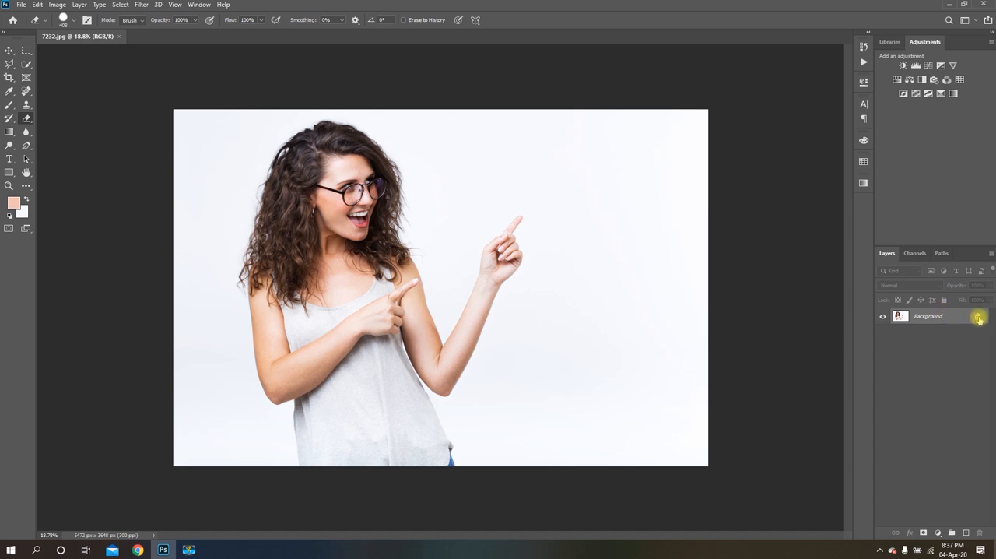
left_click(978, 318)
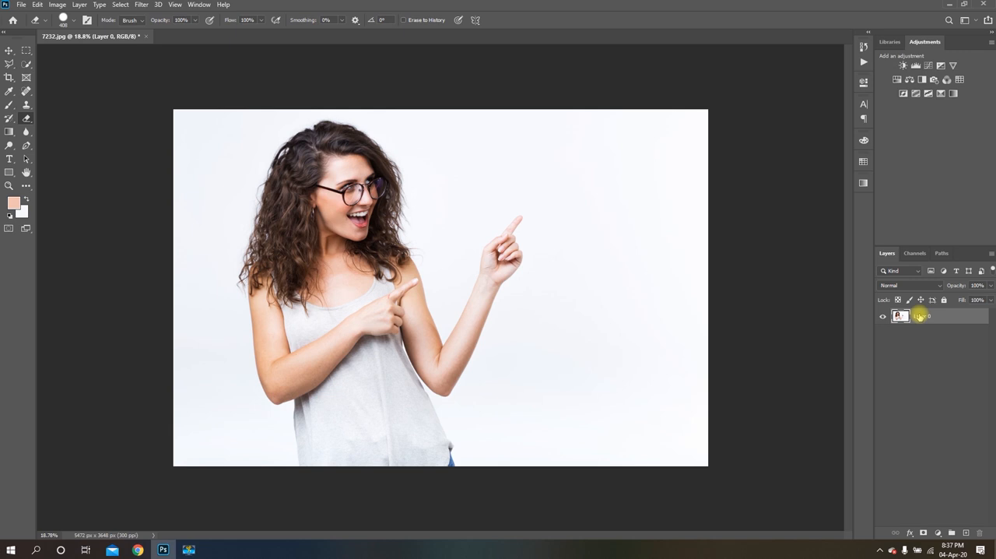
right_click(919, 316)
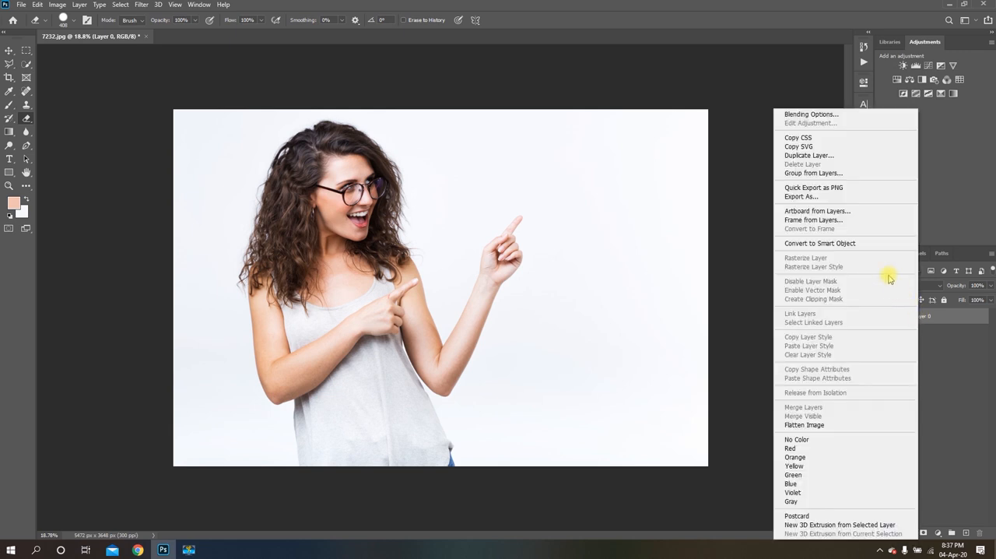
left_click(826, 158)
left_click(591, 153)
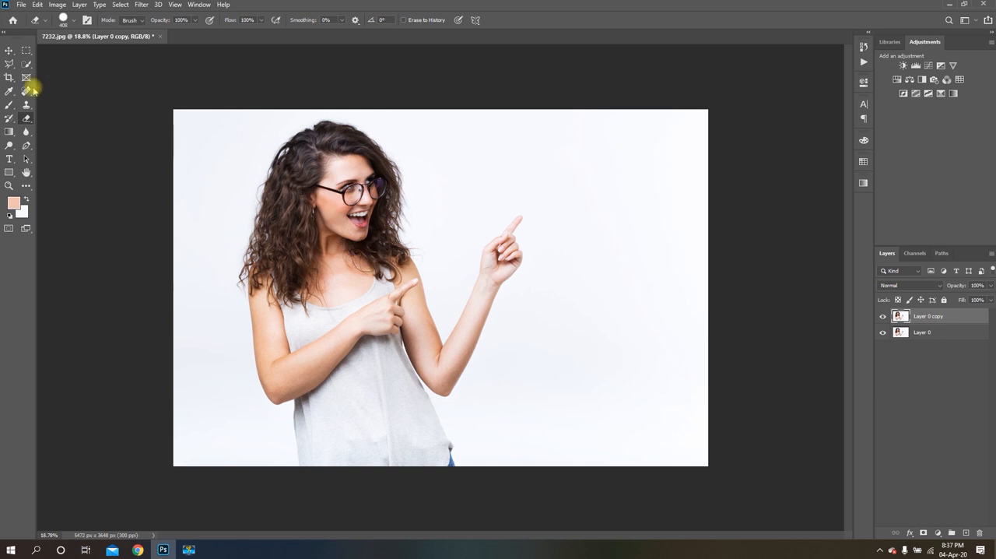
Make a Color Range selection of the sampled colors on the layer copy with Fuzziness 42 and Invert enabled, and inverse the resulting selection
left_click(122, 6)
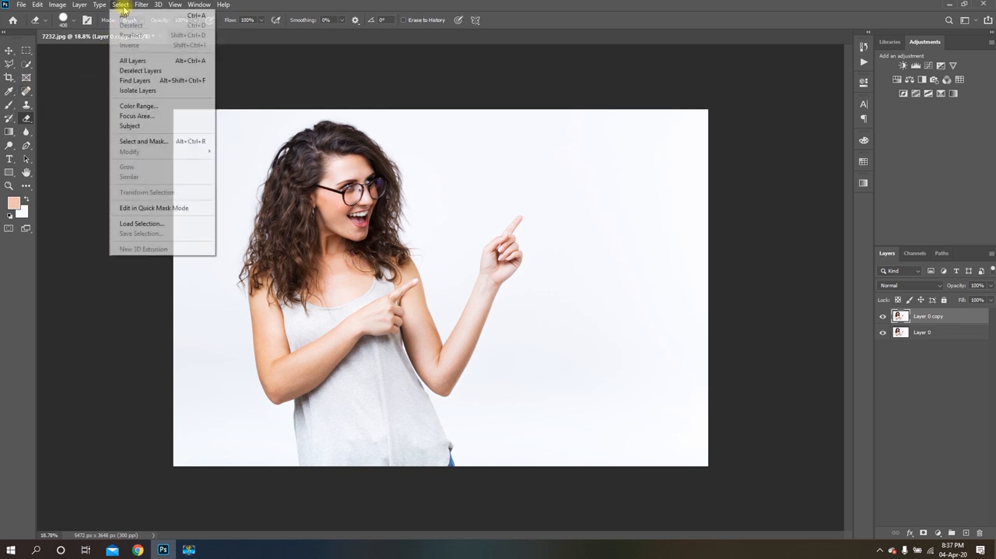
left_click(140, 106)
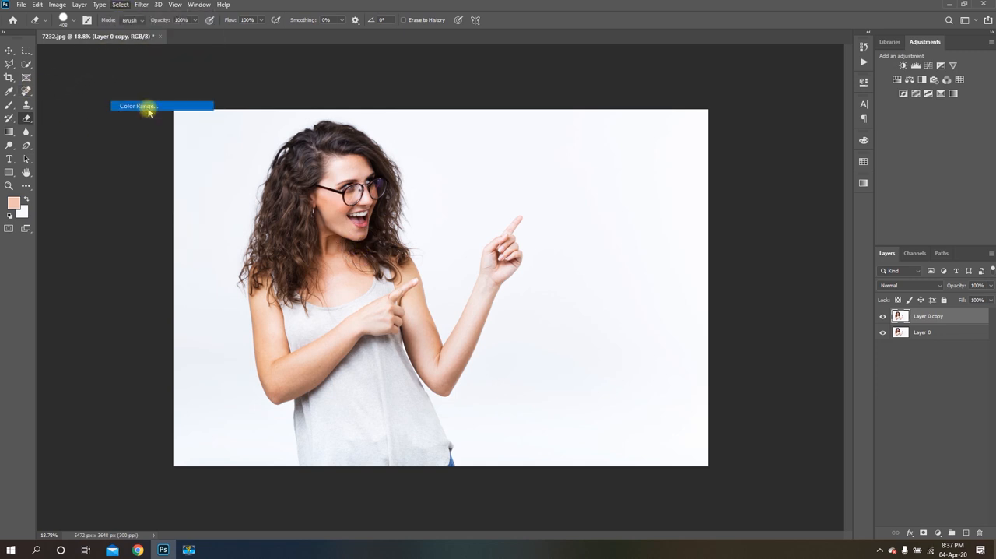
left_click_drag(424, 95, 512, 115)
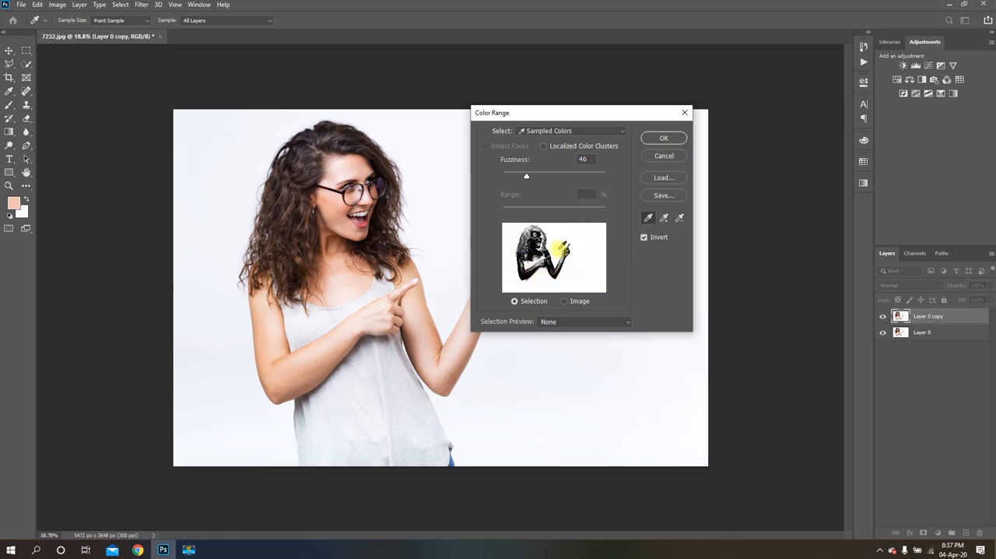
mouse_move(525, 178)
left_mouse_down()
mouse_move(555, 178)
mouse_move(529, 175)
left_mouse_up()
left_click_drag(526, 175, 525, 175)
left_click(662, 139)
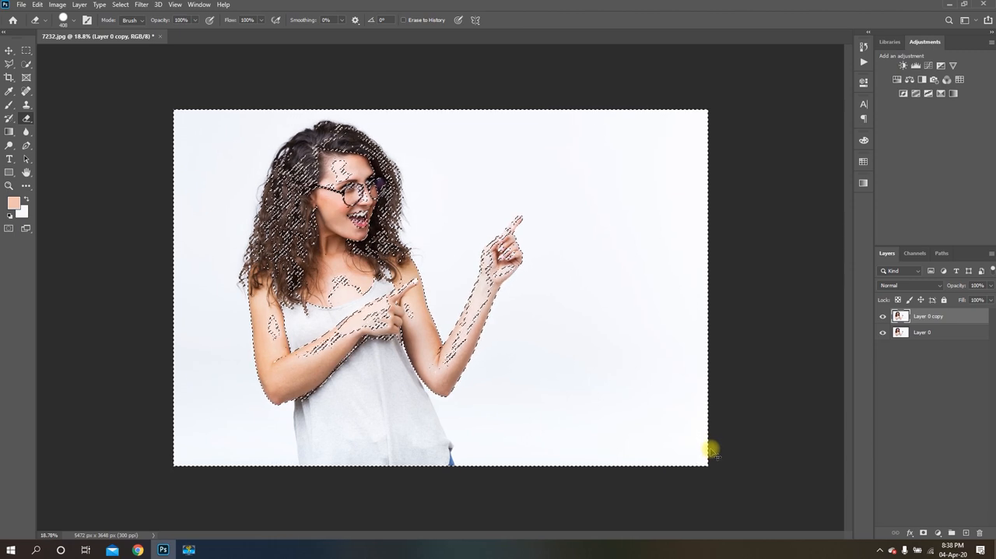
key("ctrl+shift+i")
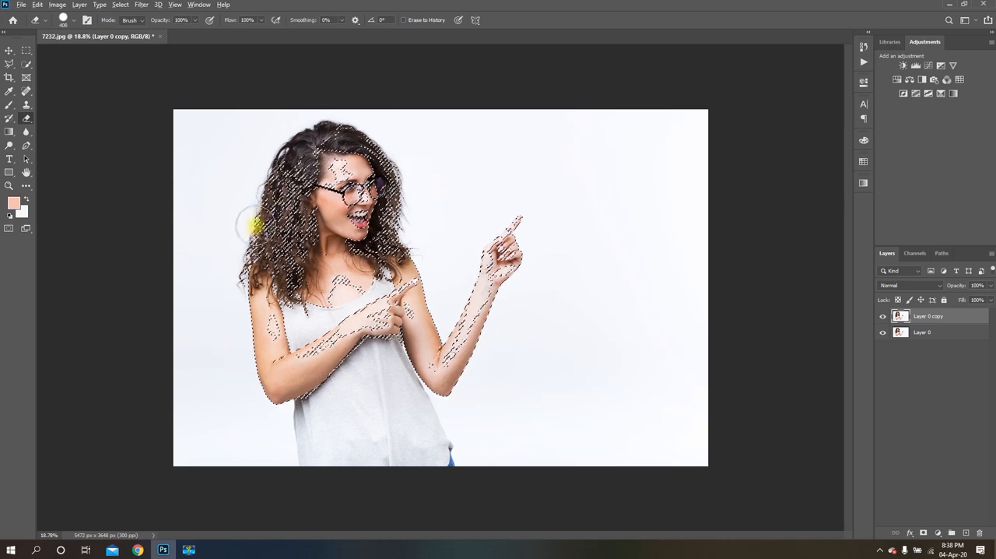
Using a 185 px Quick Selection brush, add the woman's hair, face, chest, top and both arms to the selection
scroll(257, 225, "up", 2)
scroll(464, 226, "down", 1)
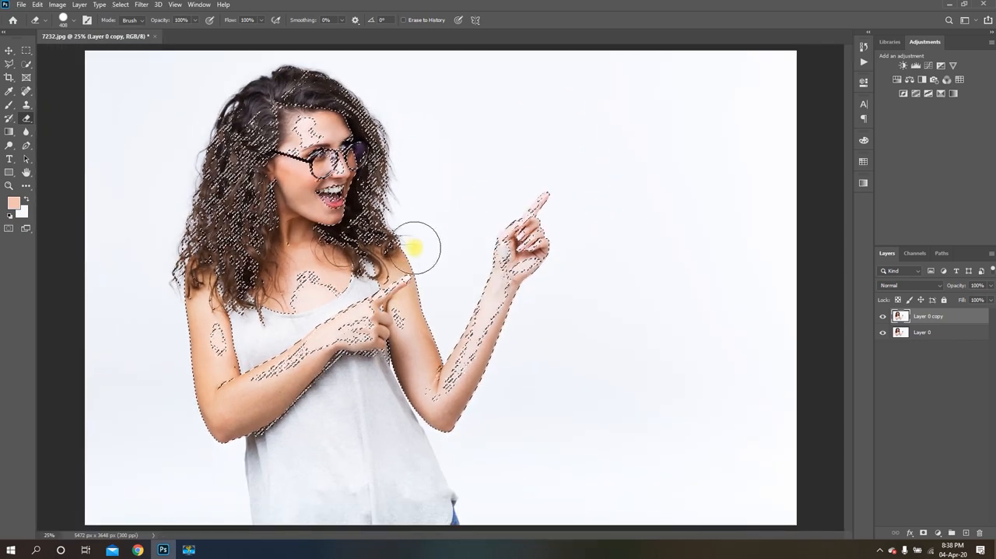
left_click(24, 66)
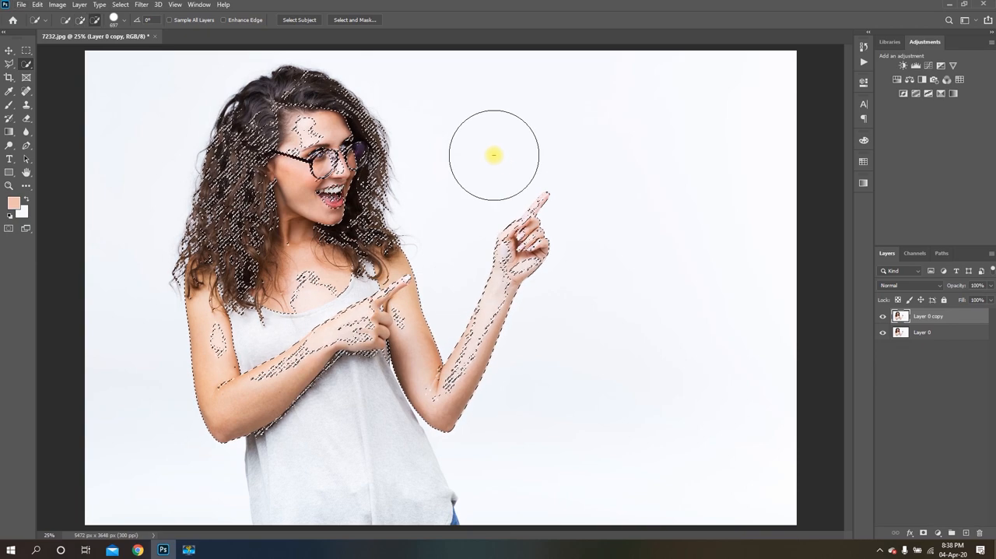
key("alt")
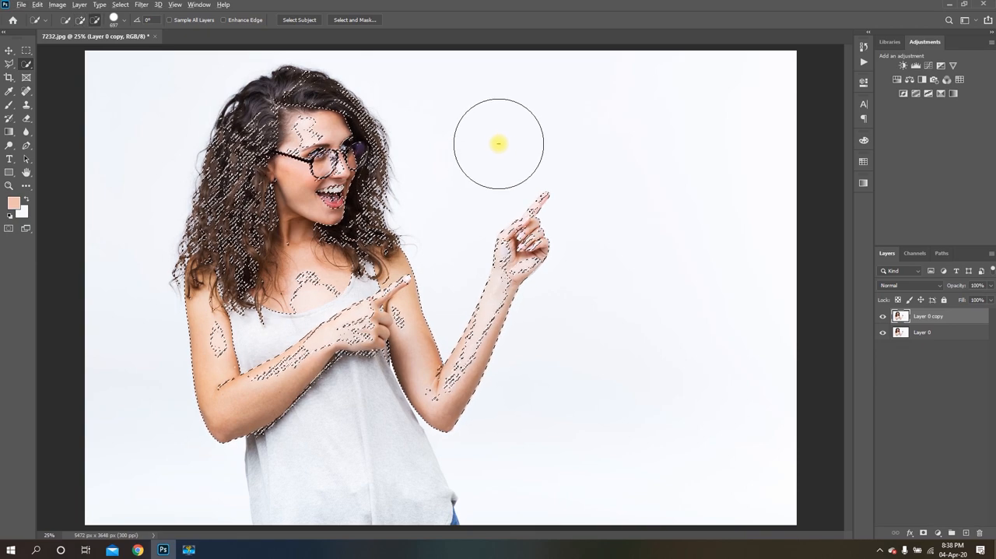
right_click(507, 165, "alt")
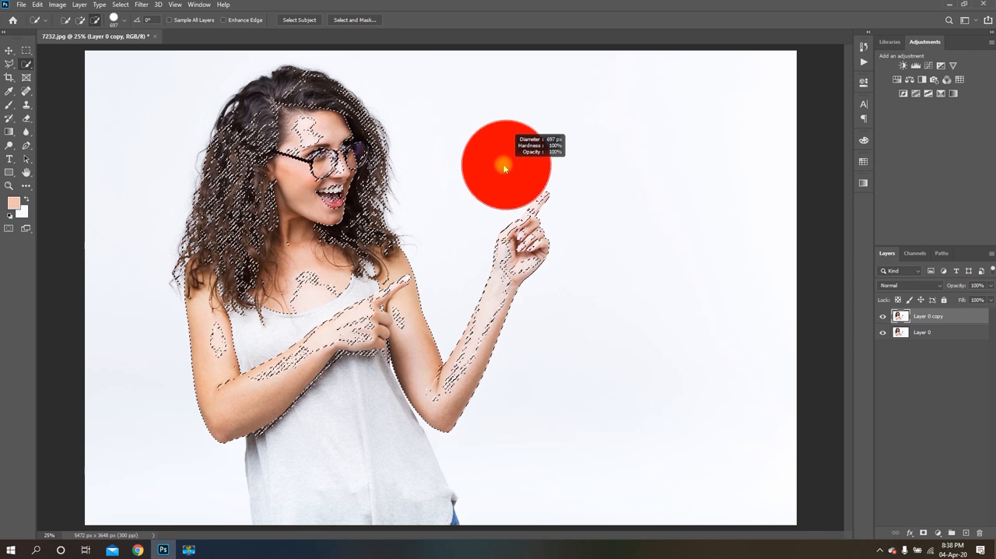
left_click_drag(505, 167, 468, 164)
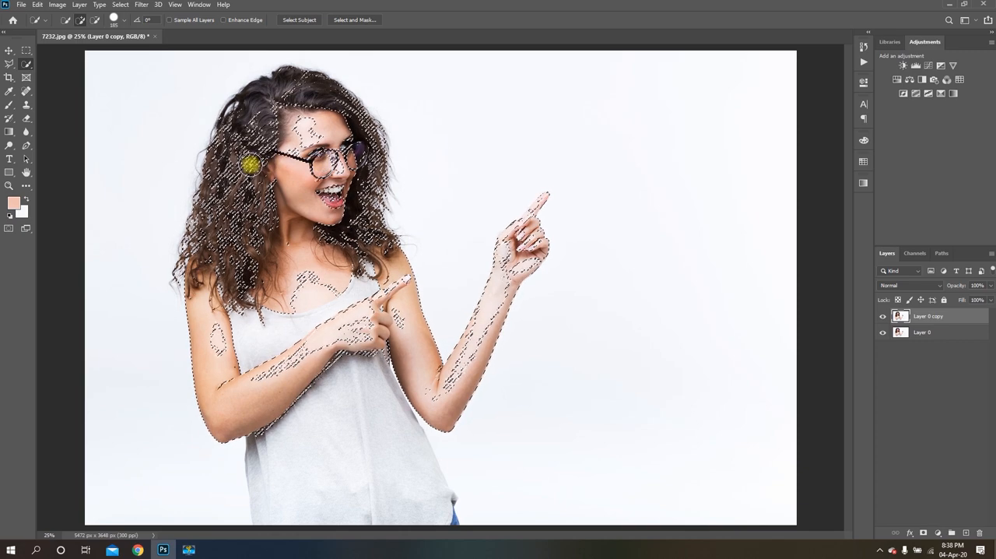
left_click_drag(292, 111, 261, 146)
mouse_move(238, 201)
left_mouse_down()
mouse_move(254, 272)
mouse_move(283, 263)
mouse_move(296, 289)
left_mouse_up()
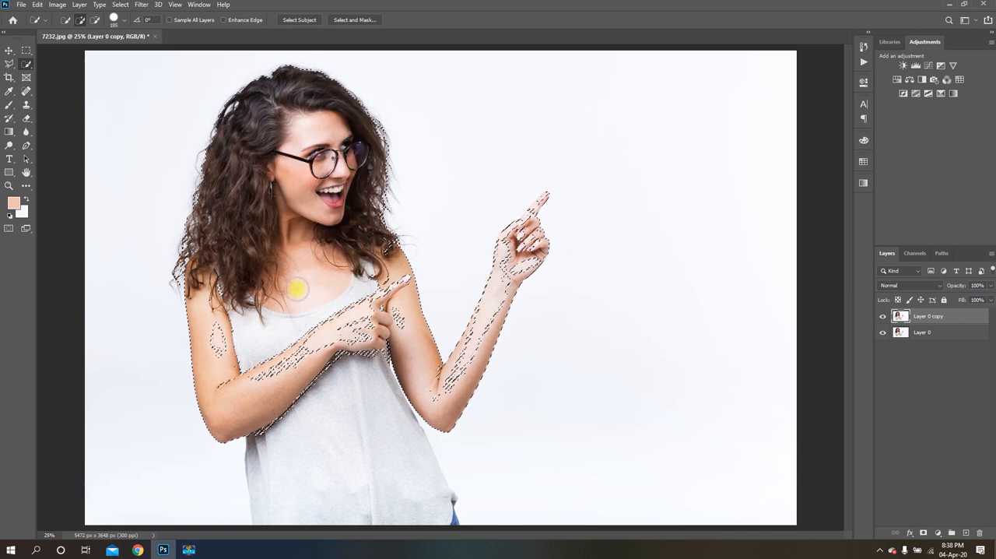
mouse_move(242, 312)
left_mouse_down()
mouse_move(228, 331)
mouse_move(232, 369)
left_mouse_up()
mouse_move(302, 362)
left_mouse_down()
mouse_move(311, 448)
mouse_move(308, 437)
mouse_move(325, 464)
mouse_move(269, 247)
left_mouse_up()
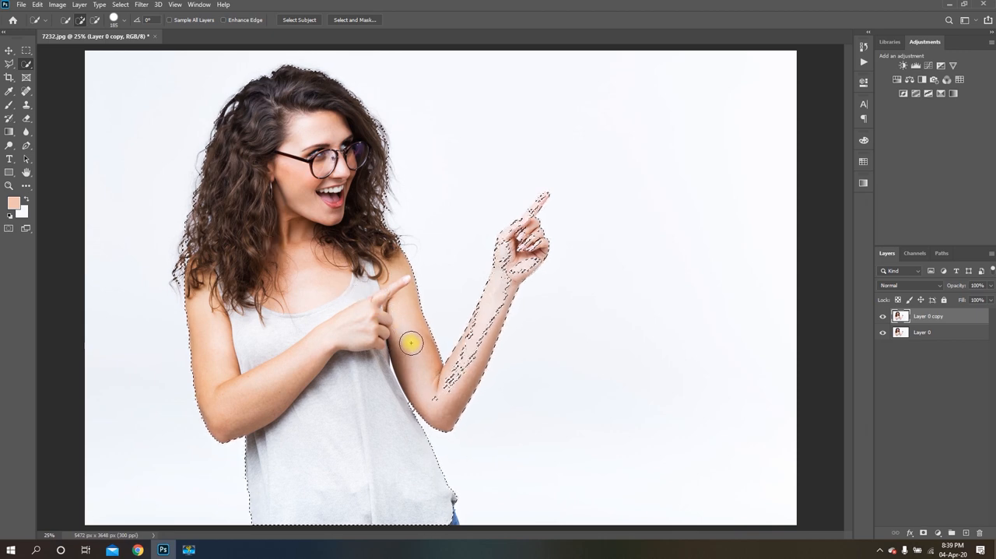
left_click_drag(435, 393, 469, 349)
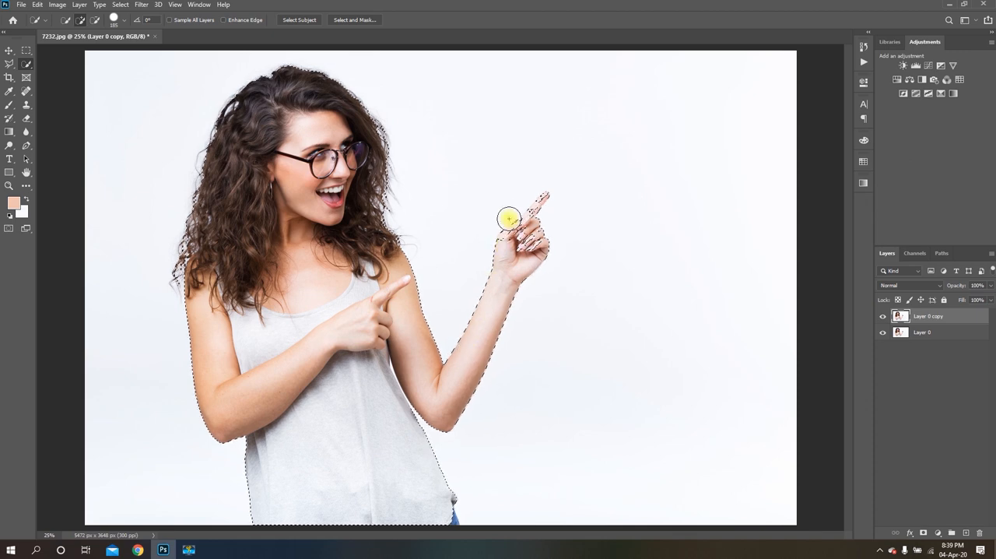
Add the thumb and curled fingers of the woman's raised hand to the selection
scroll(518, 201, "up", 3)
scroll(518, 260, "up", 2)
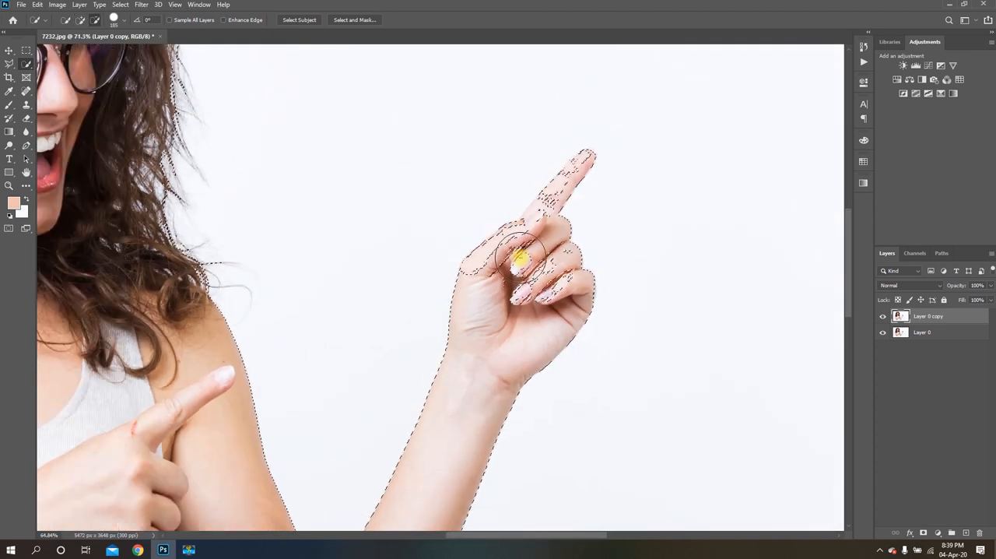
scroll(518, 260, "down", 3)
mouse_move(519, 258)
left_mouse_down()
mouse_move(476, 237)
mouse_move(510, 273)
mouse_move(514, 236)
mouse_move(516, 261)
left_mouse_up()
scroll(516, 261, "up", 5)
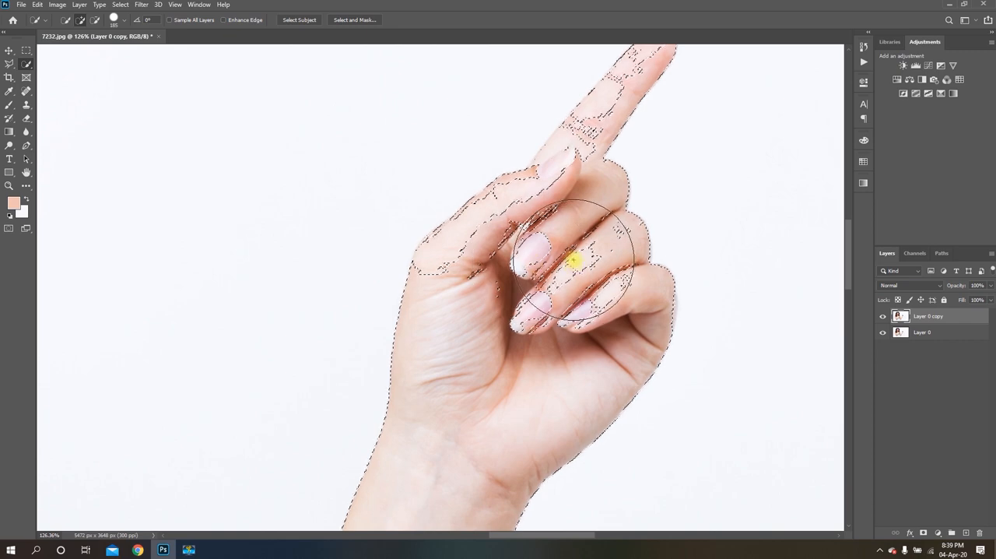
scroll(572, 262, "down", 5)
mouse_move(568, 267)
left_mouse_down()
mouse_move(555, 290)
mouse_move(508, 311)
mouse_move(515, 291)
mouse_move(600, 285)
mouse_move(572, 261)
mouse_move(580, 235)
left_mouse_up()
scroll(551, 242, "up", 6)
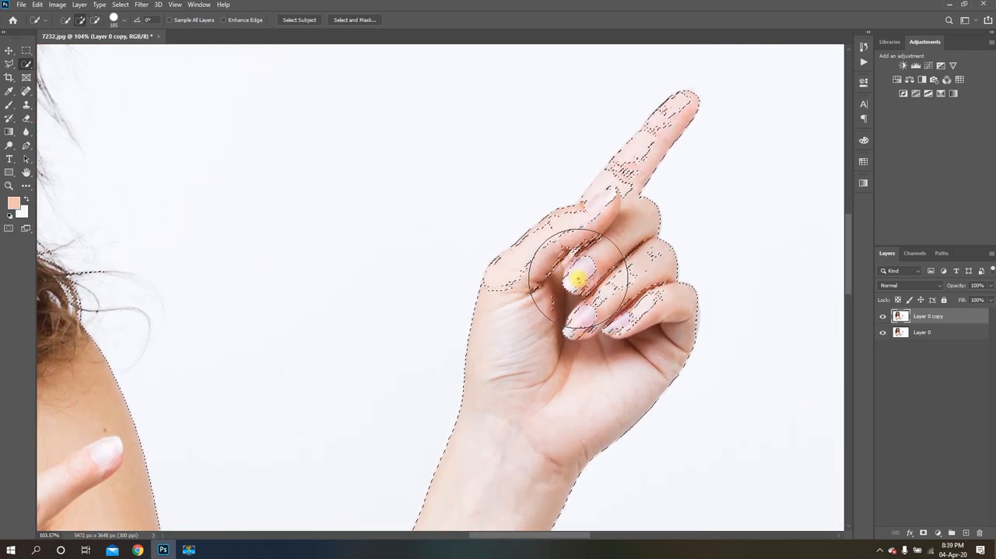
scroll(572, 283, "down", 4)
scroll(576, 283, "down", 3)
scroll(438, 185, "up", 7)
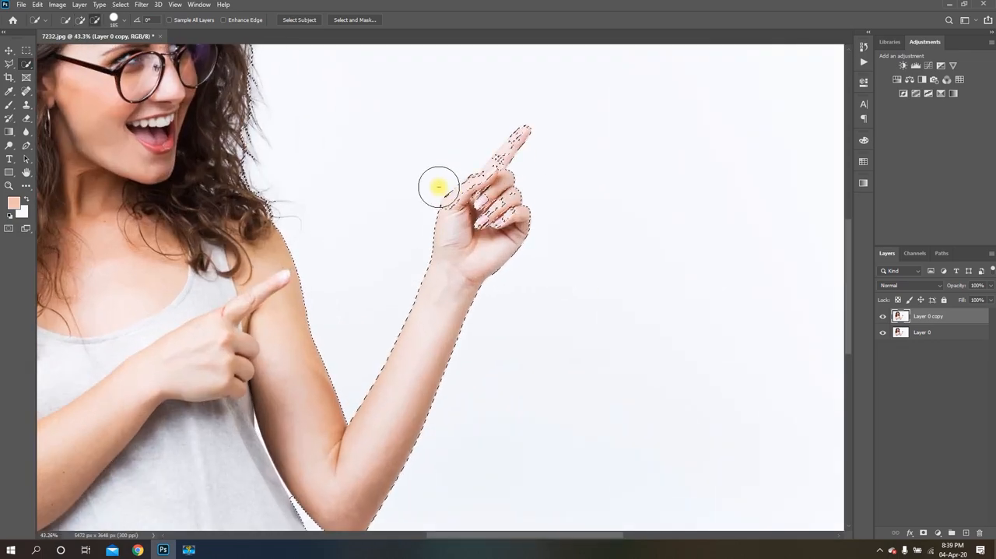
left_click_drag(539, 227, 554, 233)
scroll(583, 161, "down", 2)
scroll(615, 116, "up", 5)
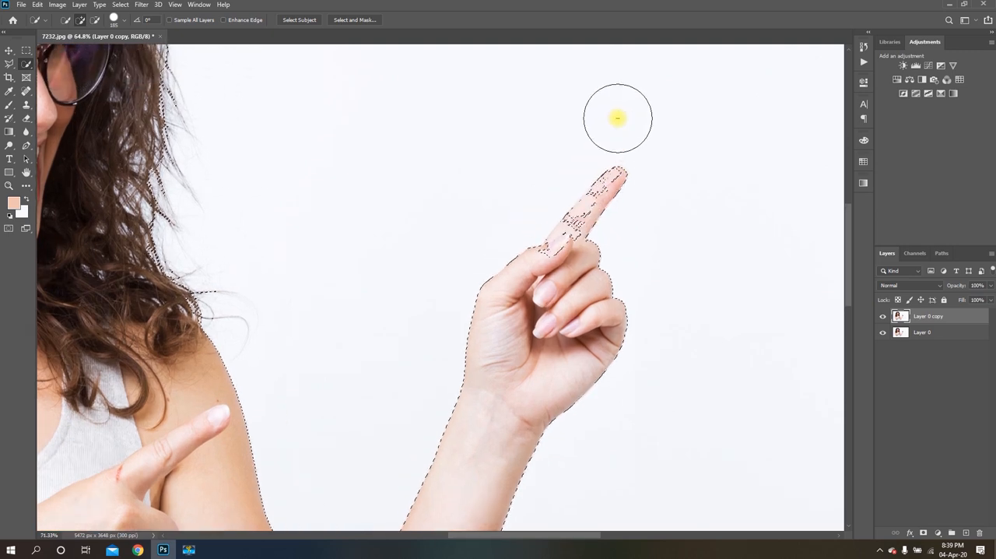
Reduce the Quick Selection brush size and add the raised hand's pointing index finger to the selection
left_click_drag(600, 270, 542, 280)
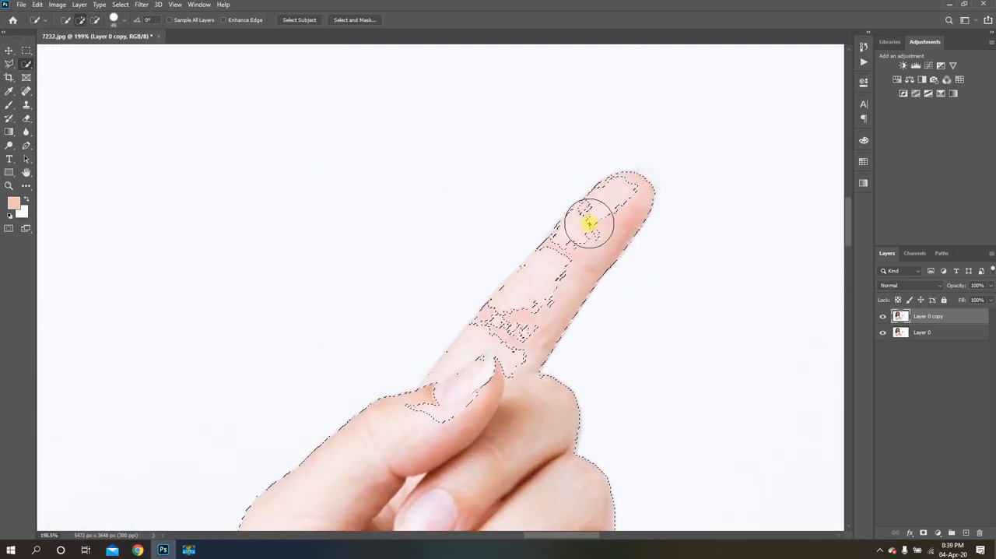
left_click_drag(590, 224, 612, 207)
scroll(543, 281, "down", 8)
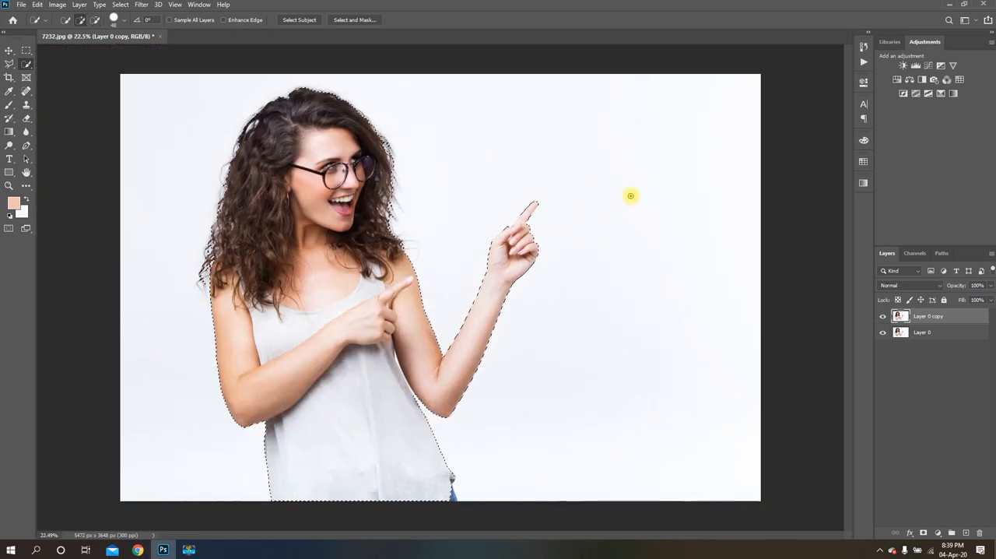
Add the small piece of blue jeans below the hem of the top to the selection
scroll(440, 467, "up", 3)
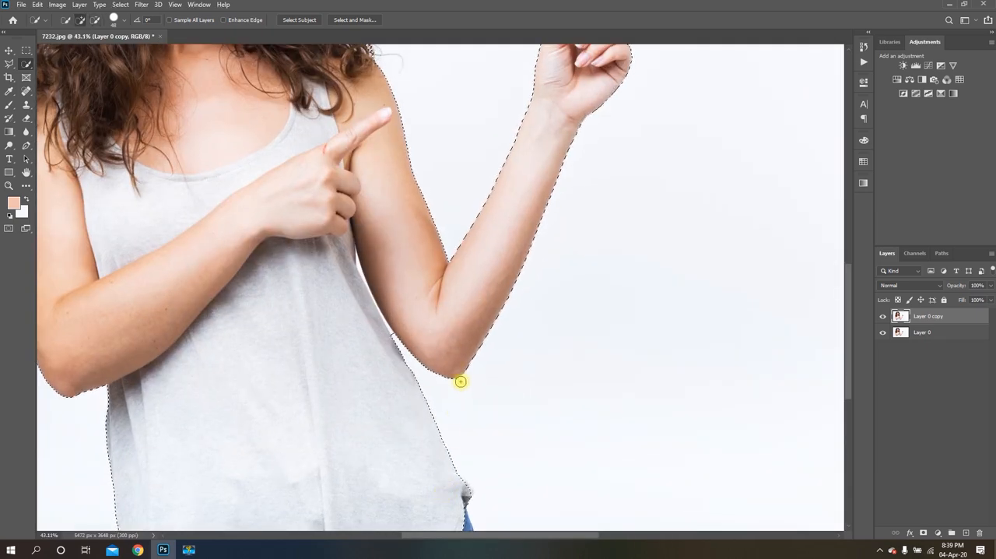
scroll(463, 381, "down", 3)
scroll(467, 383, "up", 4)
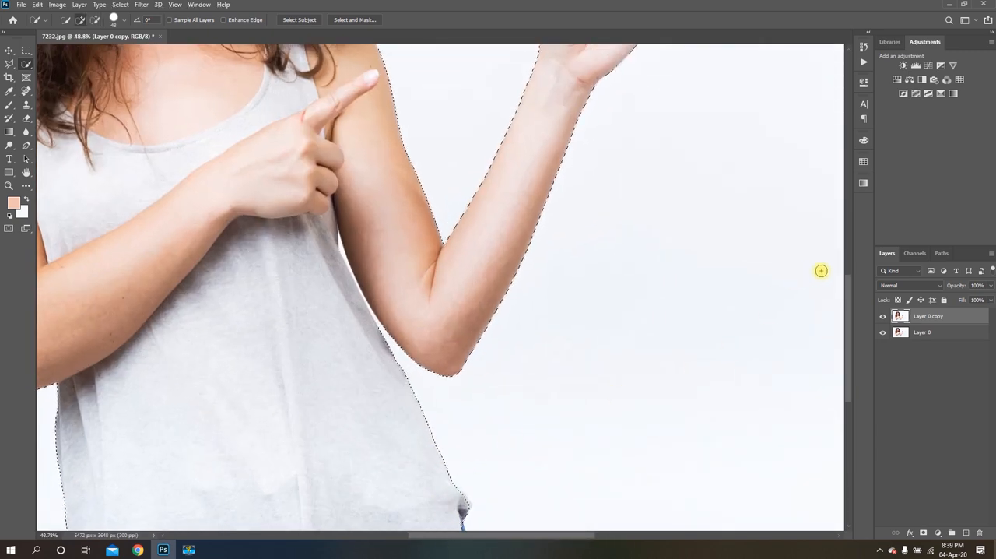
left_click_drag(849, 289, 849, 401)
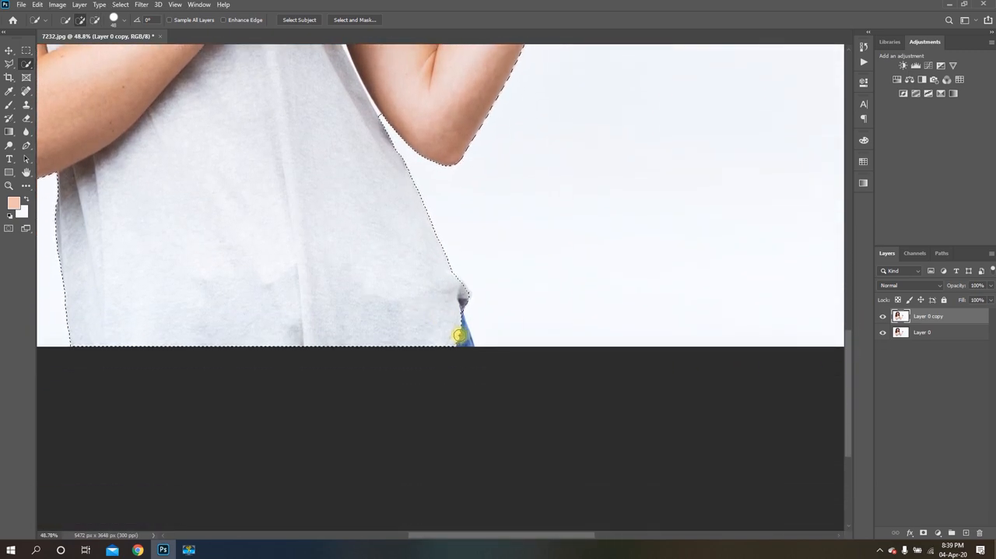
left_click(464, 335)
scroll(593, 252, "down", 3)
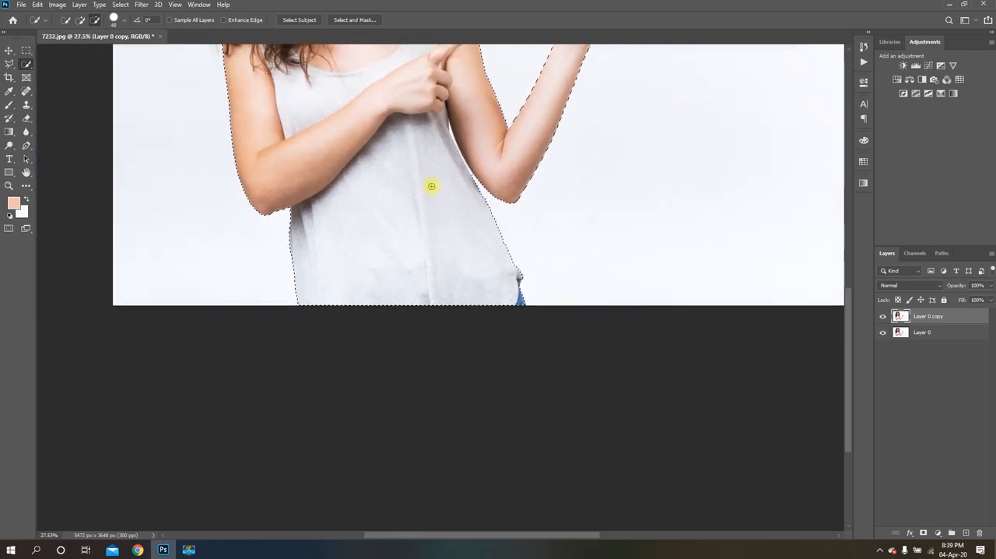
Subtract the narrow white gap between the top and the woman's bent raised arm from the selection with the Polygonal Lasso
scroll(429, 187, "up", 6)
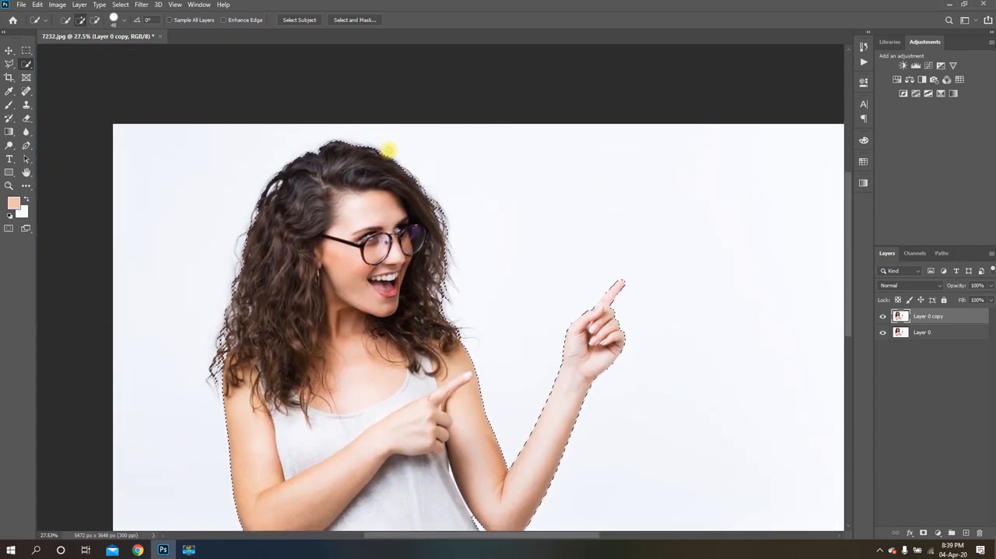
scroll(405, 153, "down", 2)
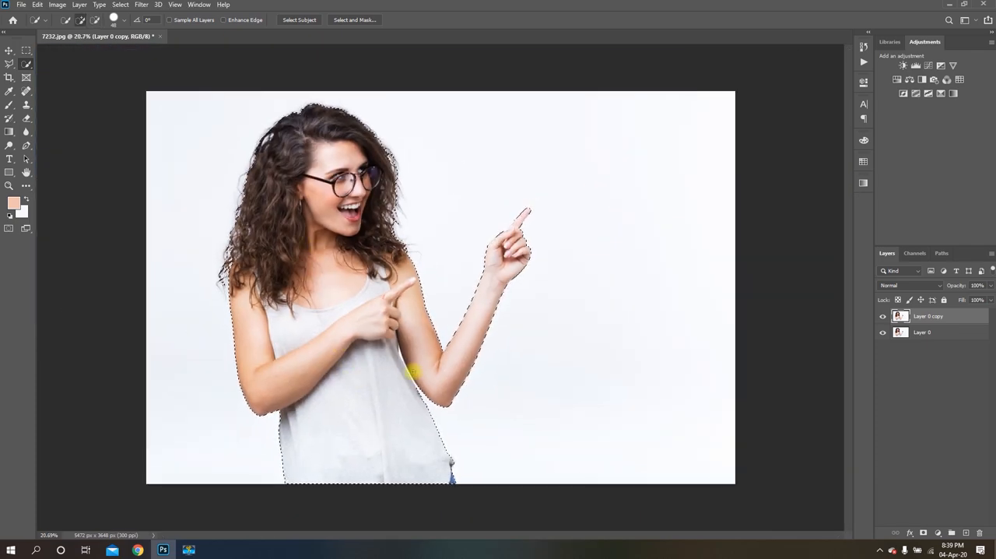
scroll(412, 366, "up", 5)
scroll(416, 371, "up", 1)
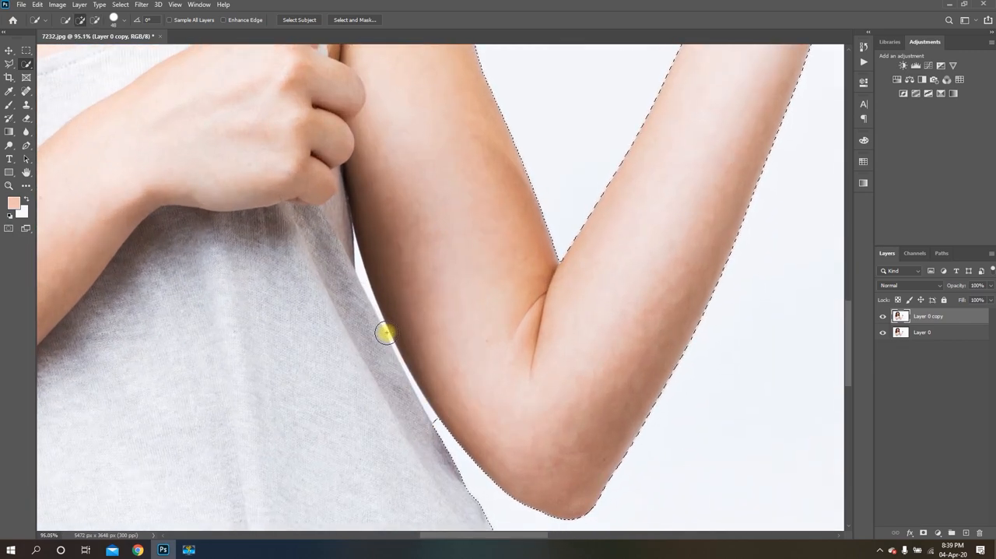
scroll(419, 407, "up", 3)
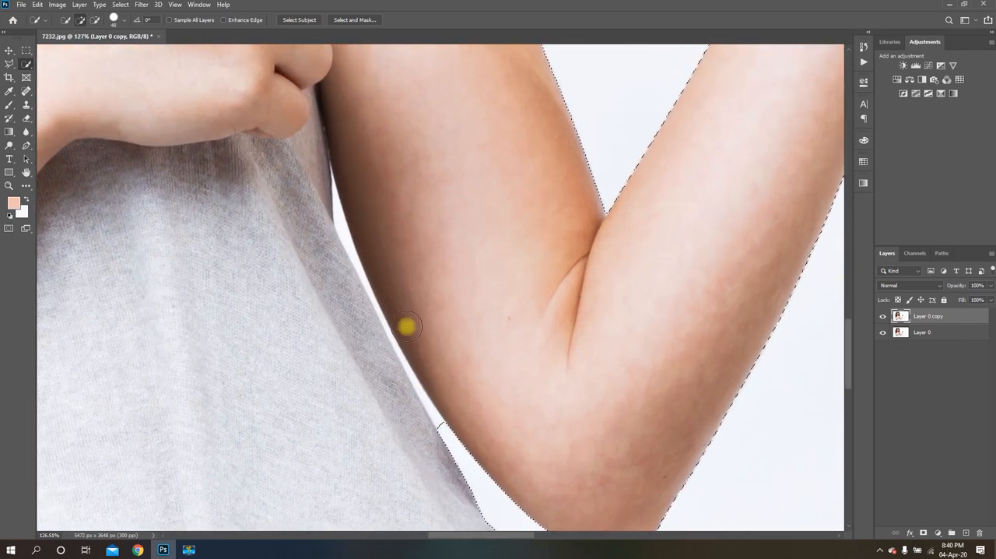
left_click(10, 66)
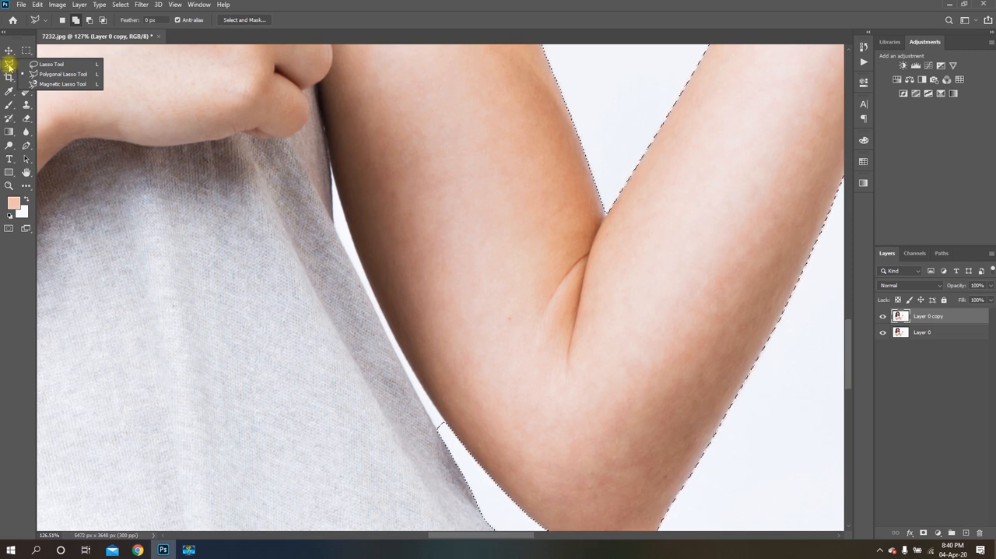
left_click(62, 74)
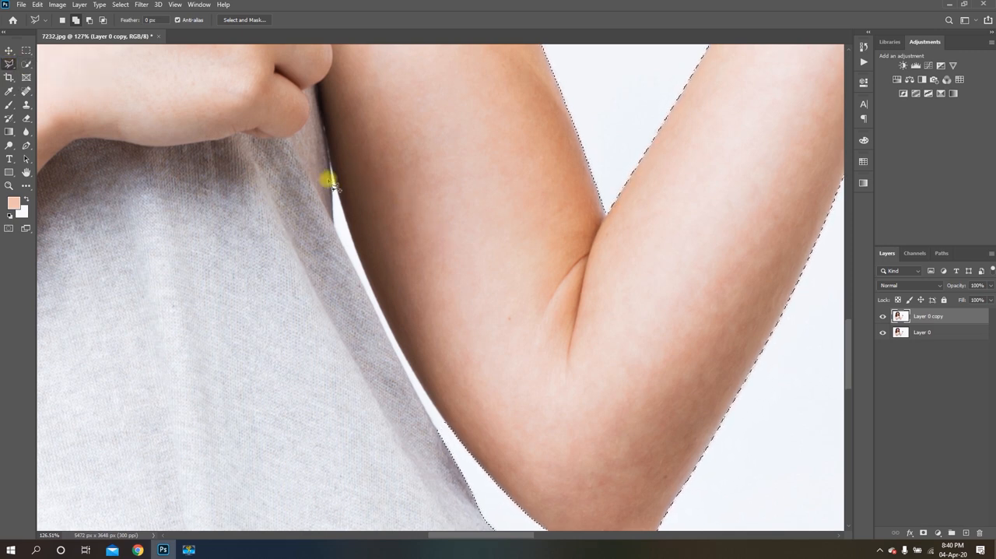
scroll(518, 311, "down", 5)
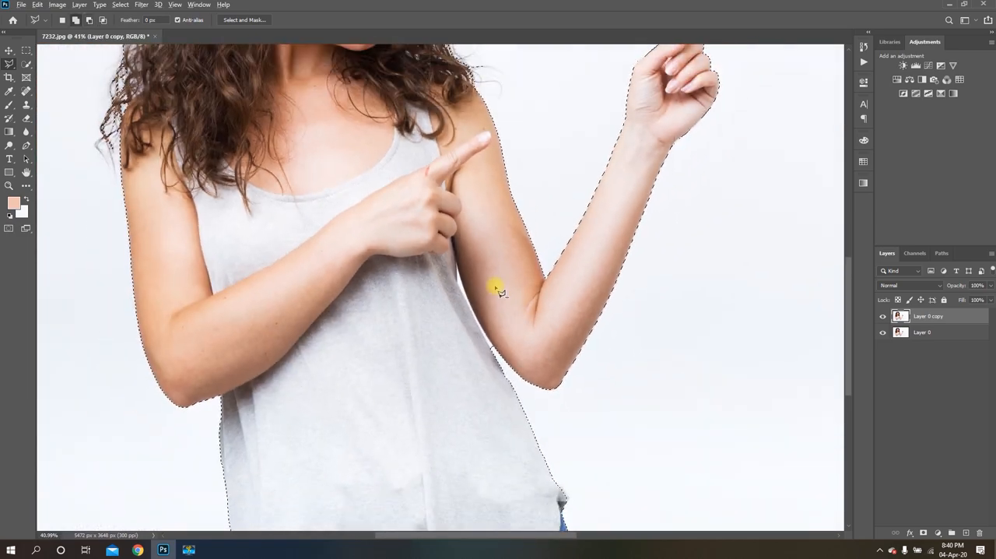
scroll(485, 304, "up", 2)
scroll(502, 369, "up", 3)
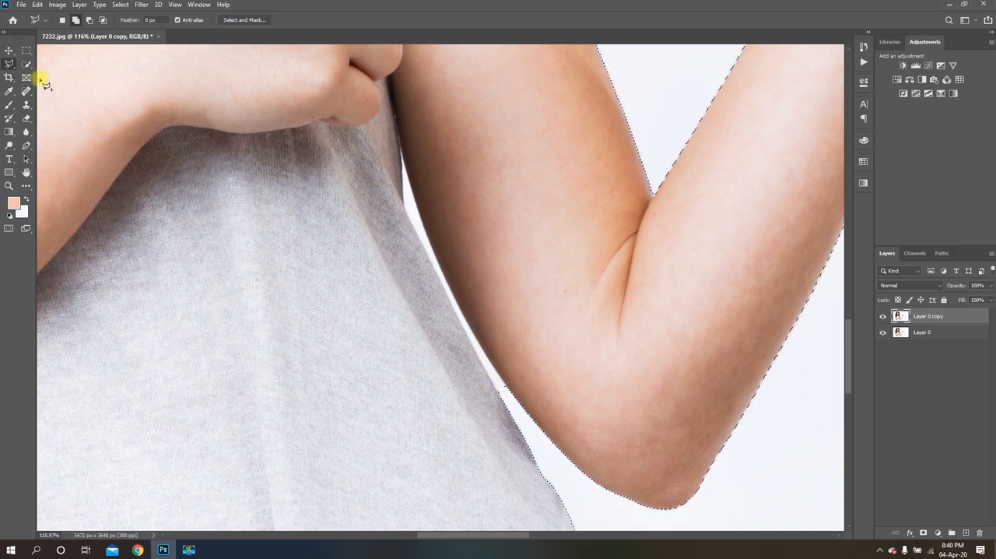
left_click(88, 19)
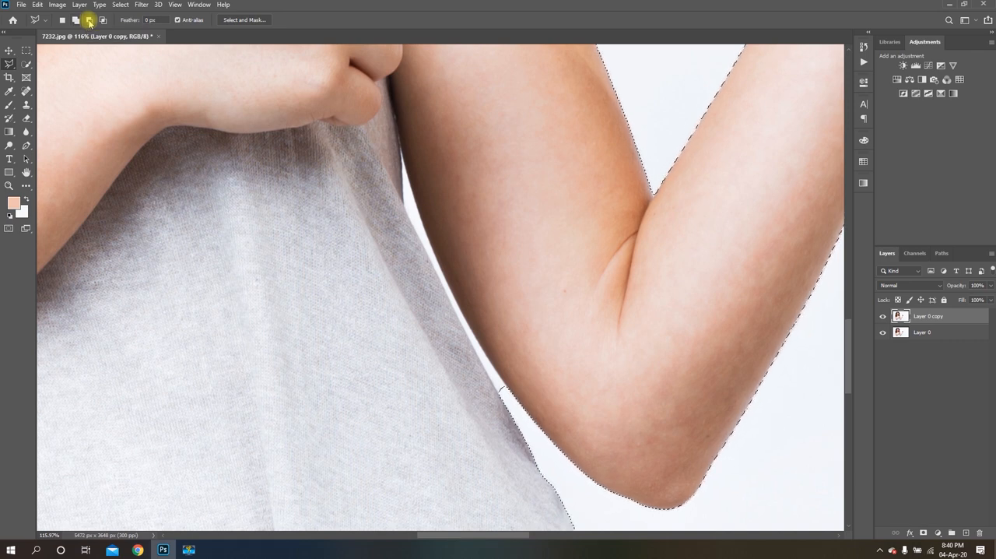
left_click(399, 146)
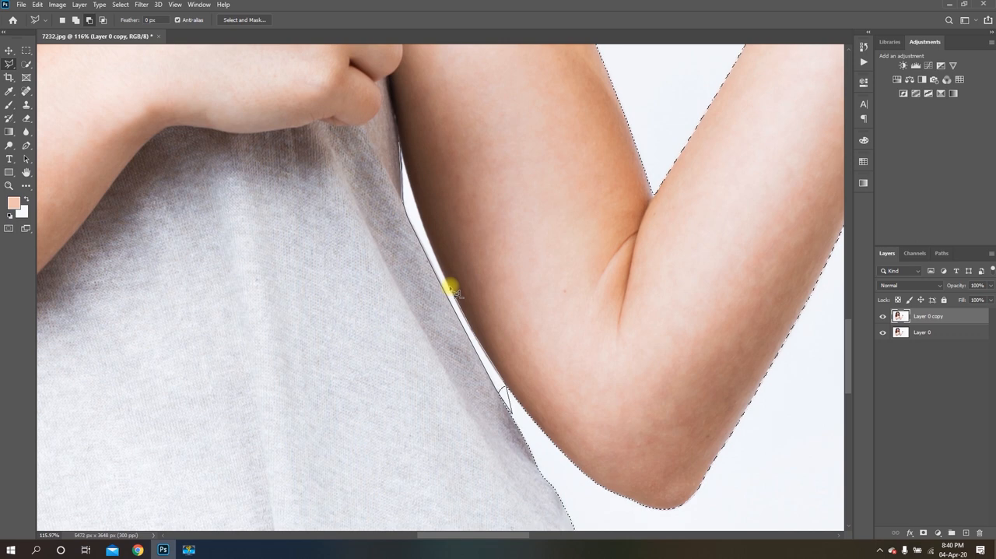
left_click(398, 145)
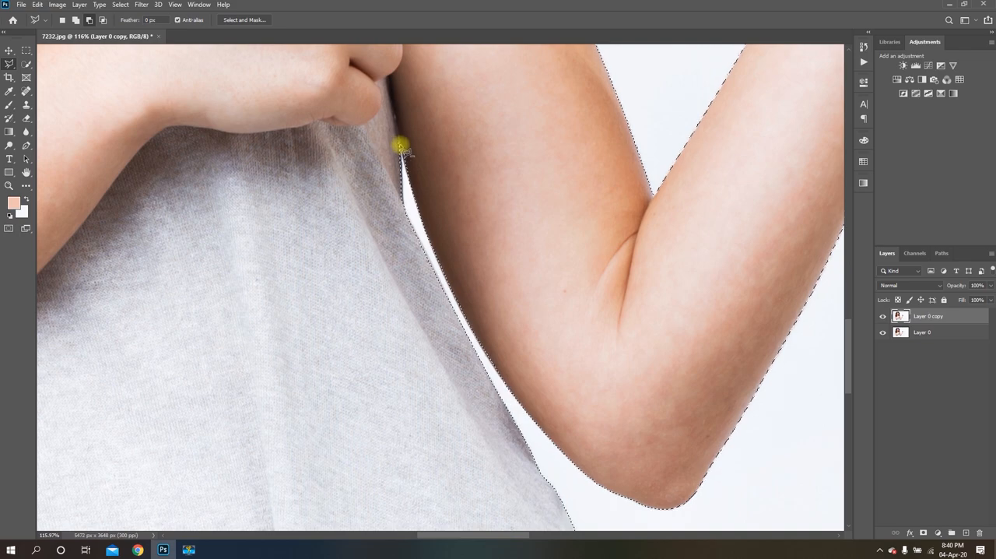
Switch back to the Quick Selection tool and open the selection in Select and Mask
scroll(487, 251, "down", 5)
scroll(568, 310, "up", 5)
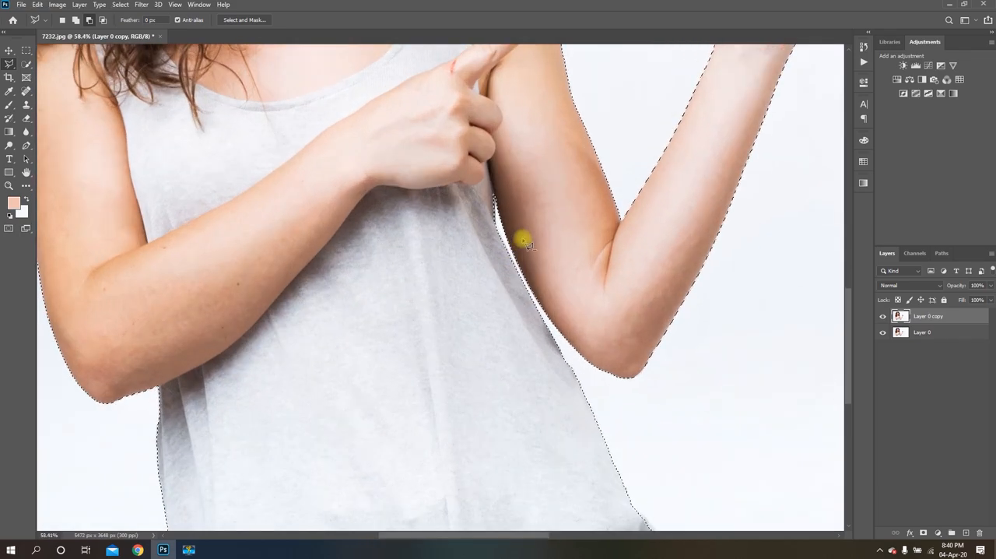
scroll(545, 251, "down", 6)
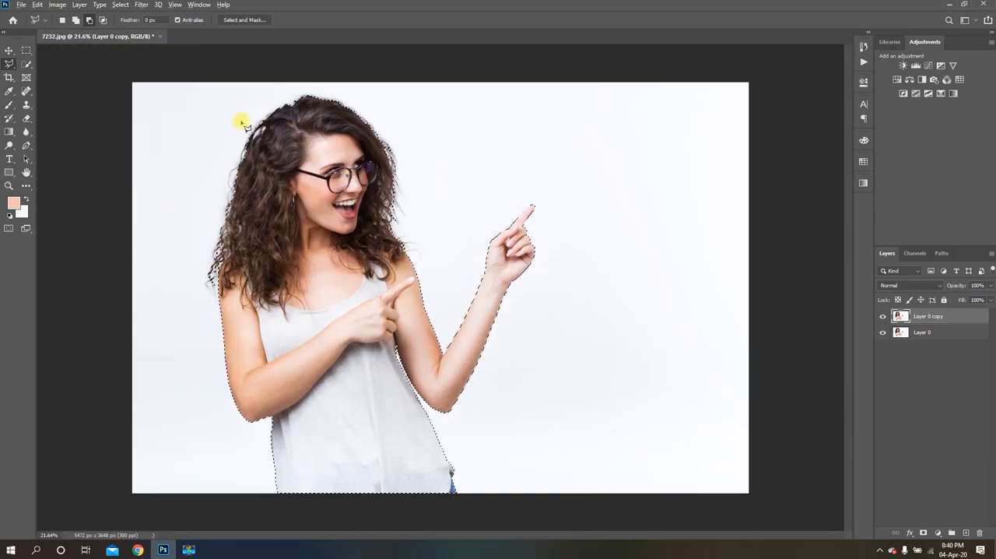
scroll(241, 123, "up", 3)
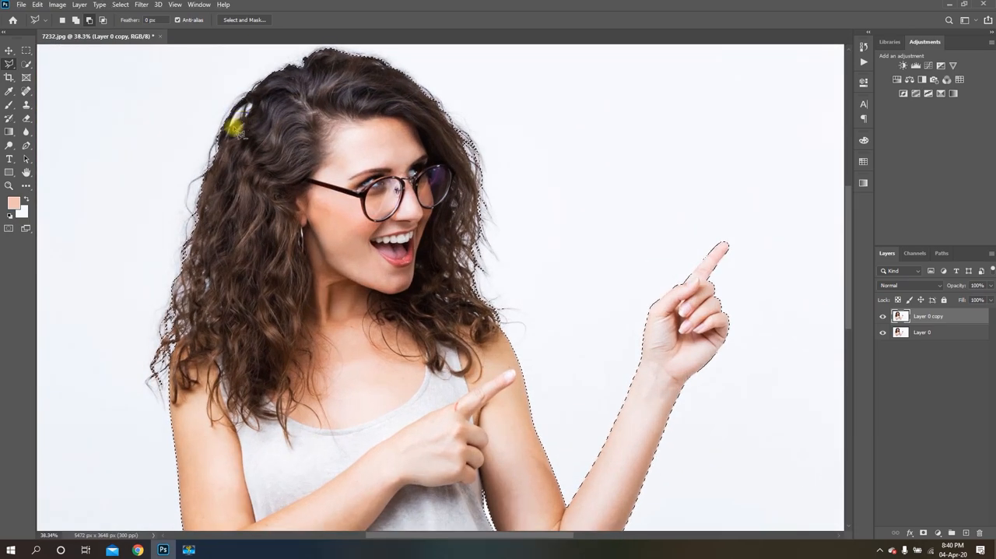
left_click(25, 63)
scroll(533, 219, "down", 3)
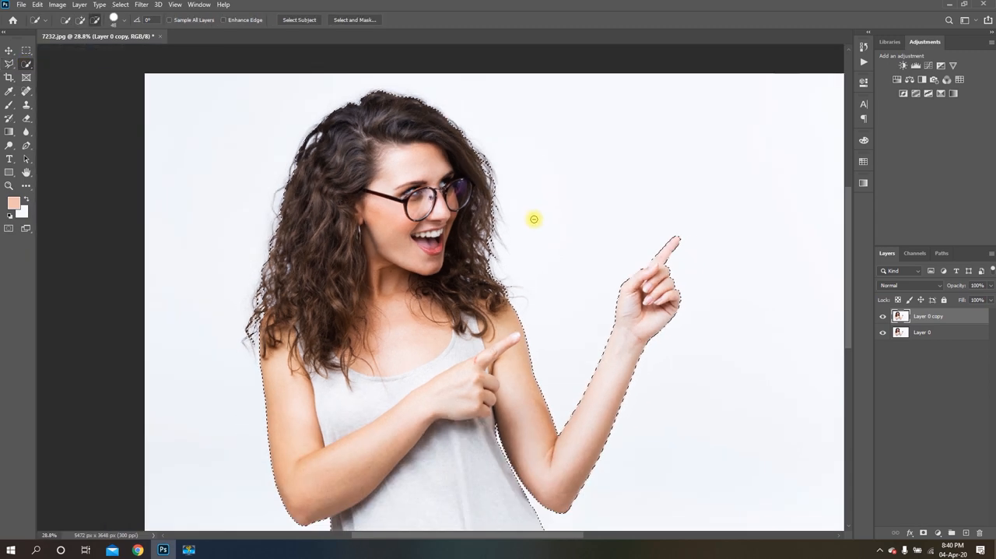
scroll(336, 64, "up", 3)
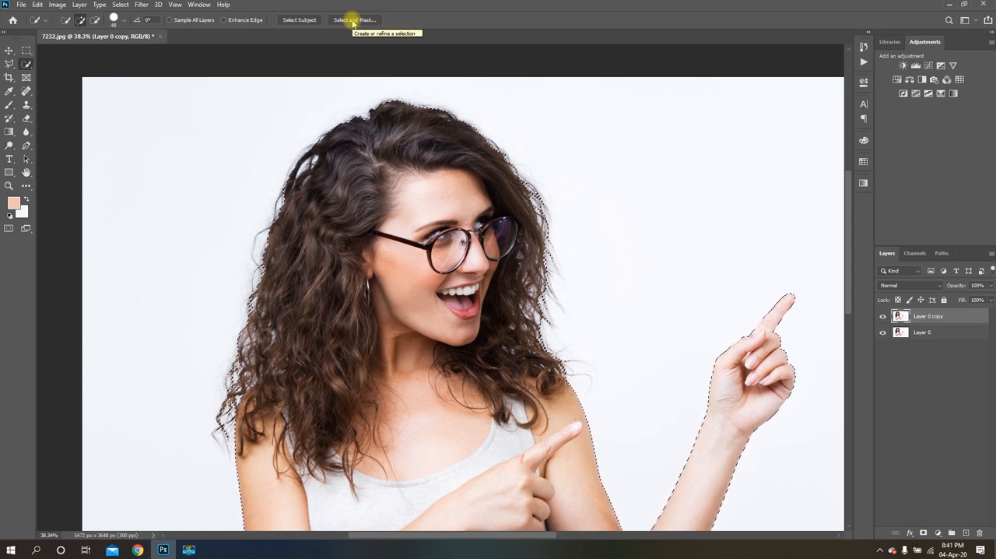
left_click(354, 20)
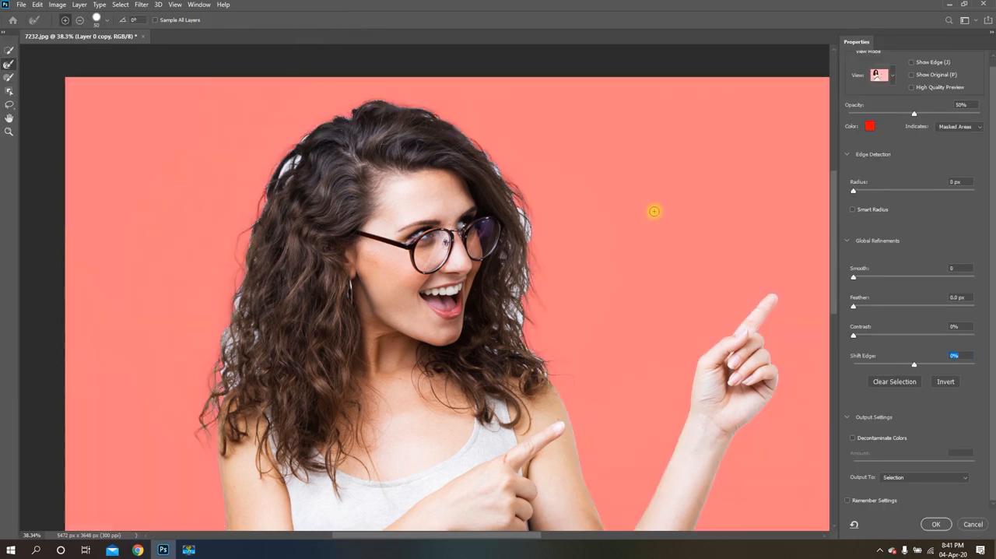
Refine the hair edge on the image's left side, from the white gap beside the crown down to the temple, with the Refine Edge Brush
key("alt")
mouse_move(833, 247)
left_mouse_down()
mouse_move(836, 356)
mouse_move(830, 228)
mouse_move(838, 277)
mouse_move(833, 258)
left_mouse_up()
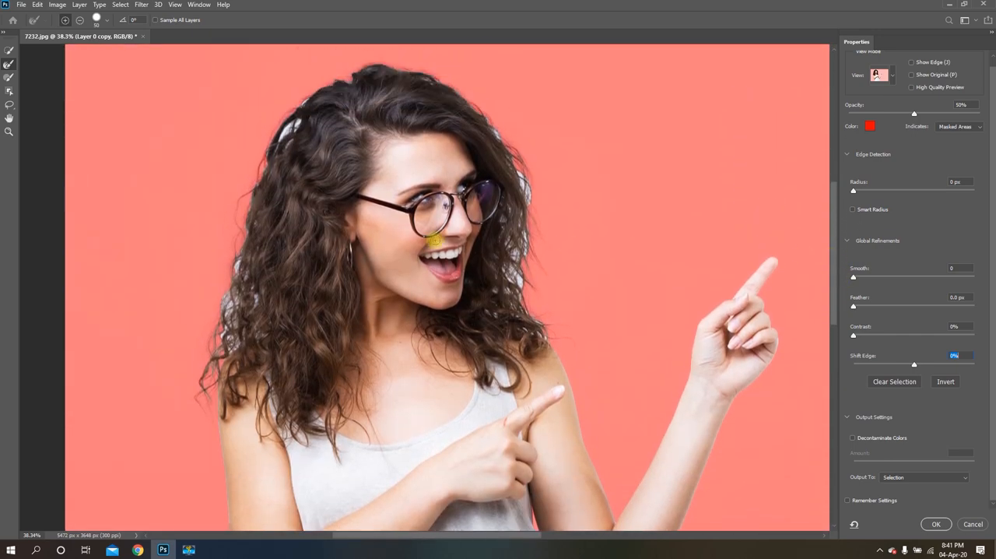
left_click(8, 132)
left_click(431, 266, "alt")
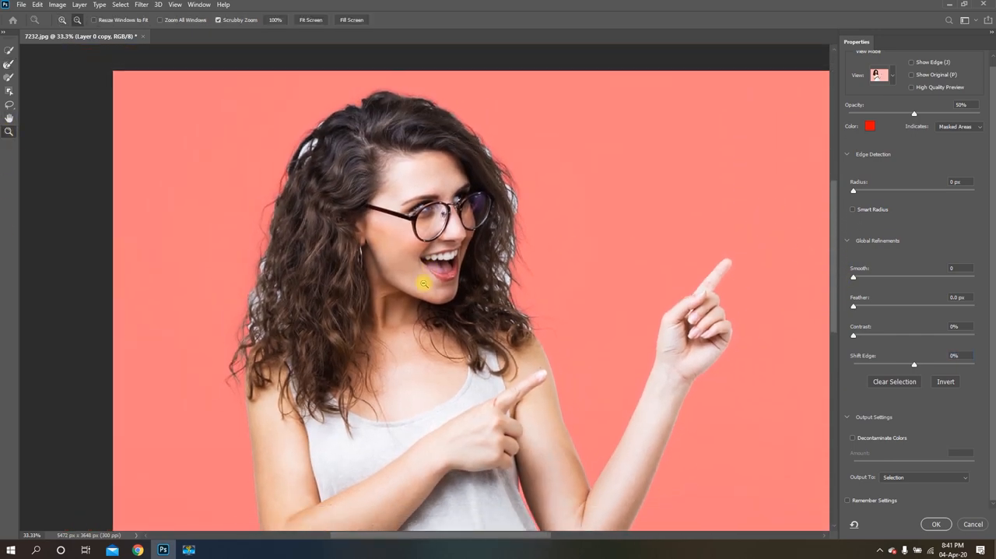
left_click(424, 284, "alt")
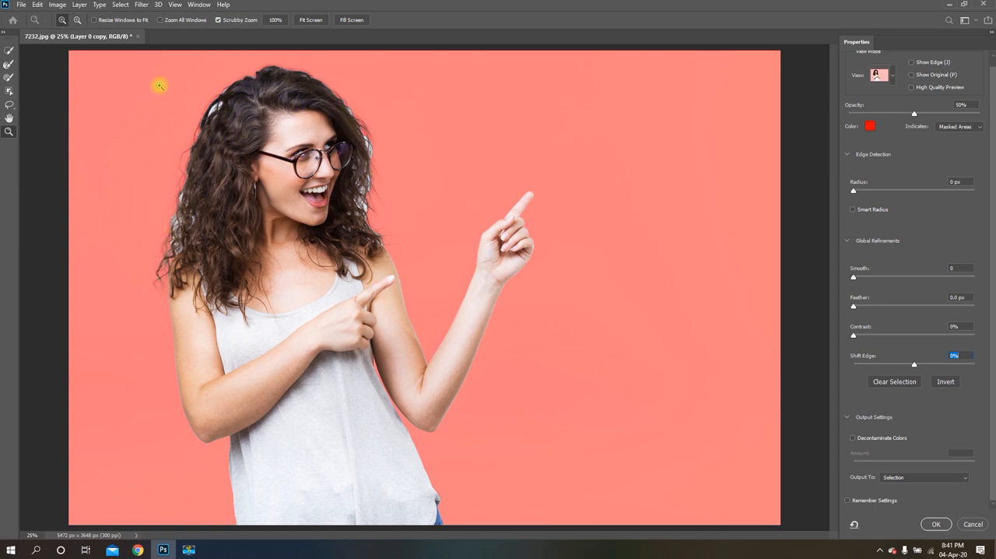
left_click(218, 73)
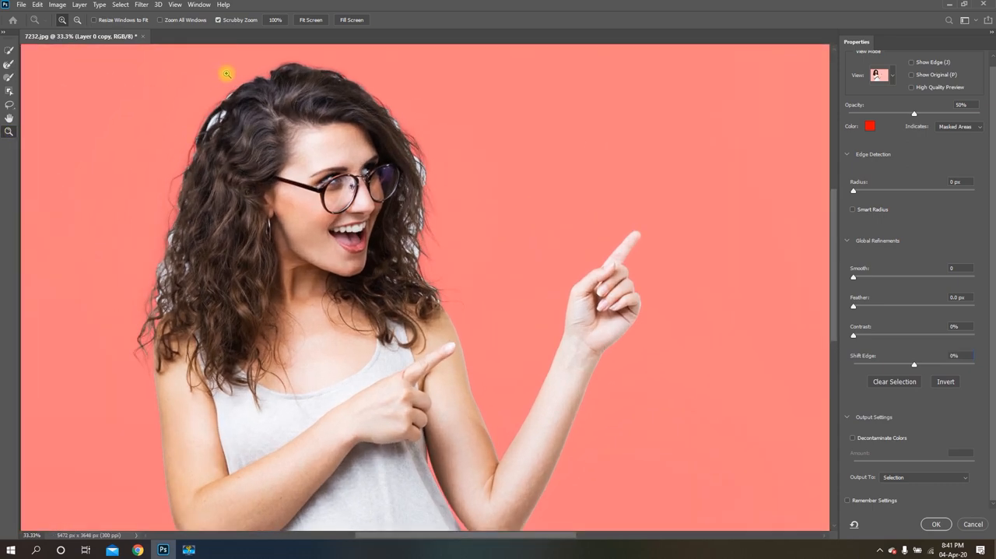
left_click(222, 76)
left_click(220, 190)
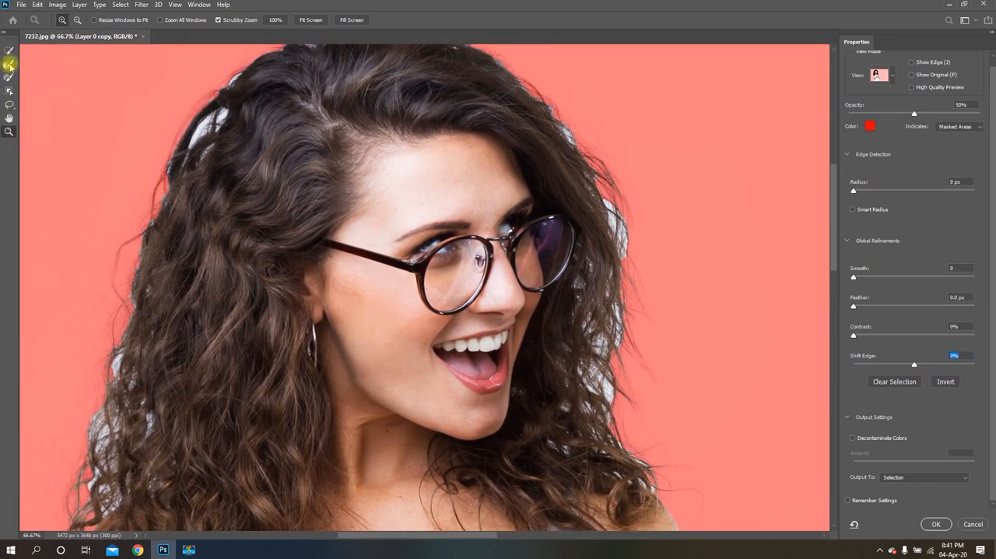
left_click(10, 66)
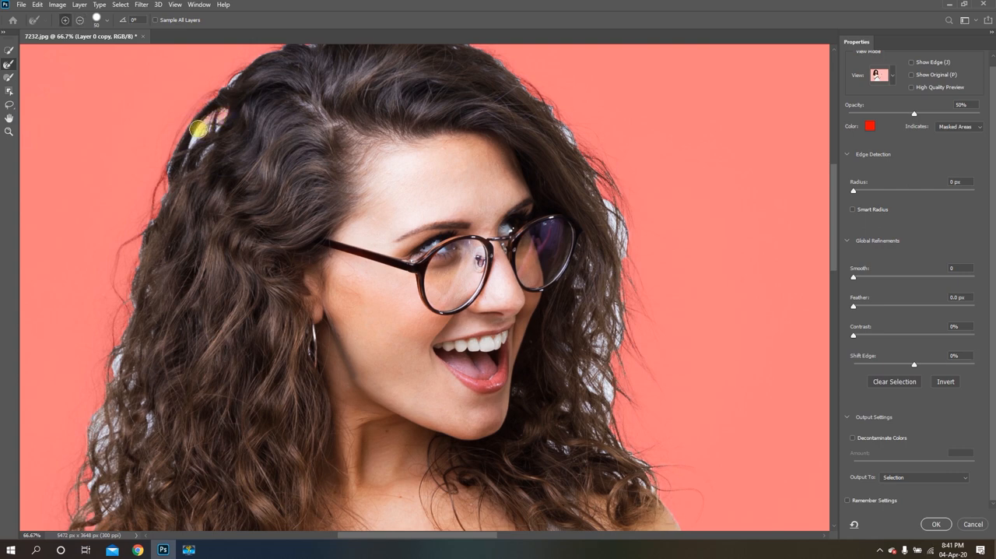
mouse_move(189, 147)
left_mouse_down()
mouse_move(165, 182)
mouse_move(213, 132)
mouse_move(170, 181)
mouse_move(164, 162)
mouse_move(167, 186)
mouse_move(141, 238)
mouse_move(131, 317)
mouse_move(146, 274)
left_mouse_up()
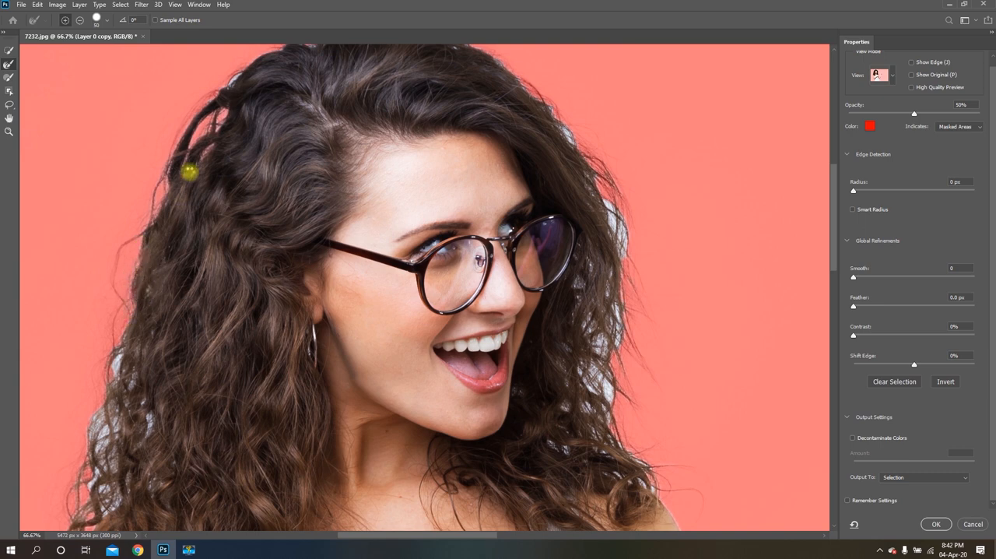
Refine the hair edge over the crown and down the image's right side beside the glasses and cheek
left_click_drag(833, 190, 837, 167)
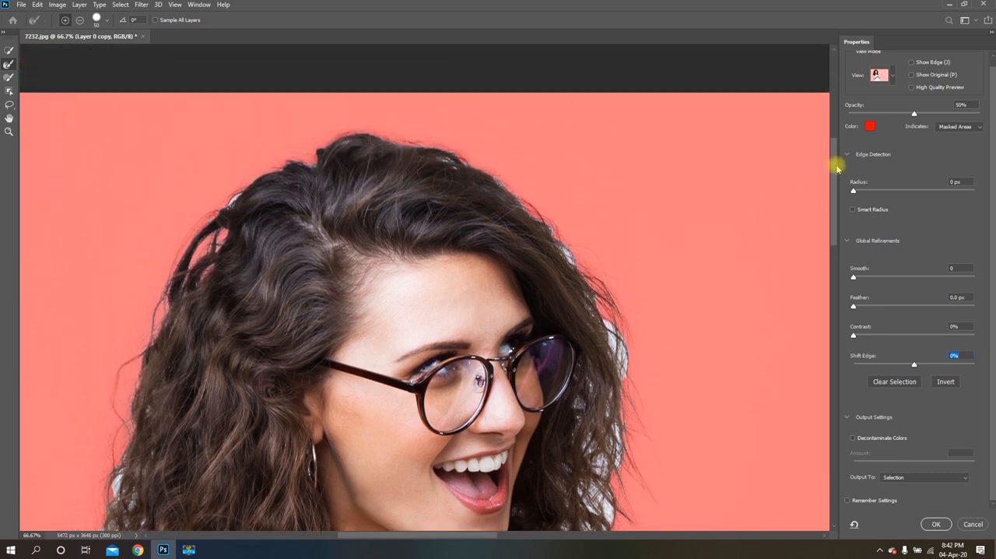
mouse_move(208, 220)
left_mouse_down()
mouse_move(290, 161)
mouse_move(313, 165)
mouse_move(347, 127)
mouse_move(404, 134)
mouse_move(509, 188)
mouse_move(582, 269)
mouse_move(564, 235)
mouse_move(552, 223)
mouse_move(593, 282)
mouse_move(571, 292)
mouse_move(570, 278)
mouse_move(595, 263)
mouse_move(625, 397)
mouse_move(625, 361)
mouse_move(593, 299)
mouse_move(613, 344)
left_mouse_up()
left_click_drag(842, 194, 854, 249)
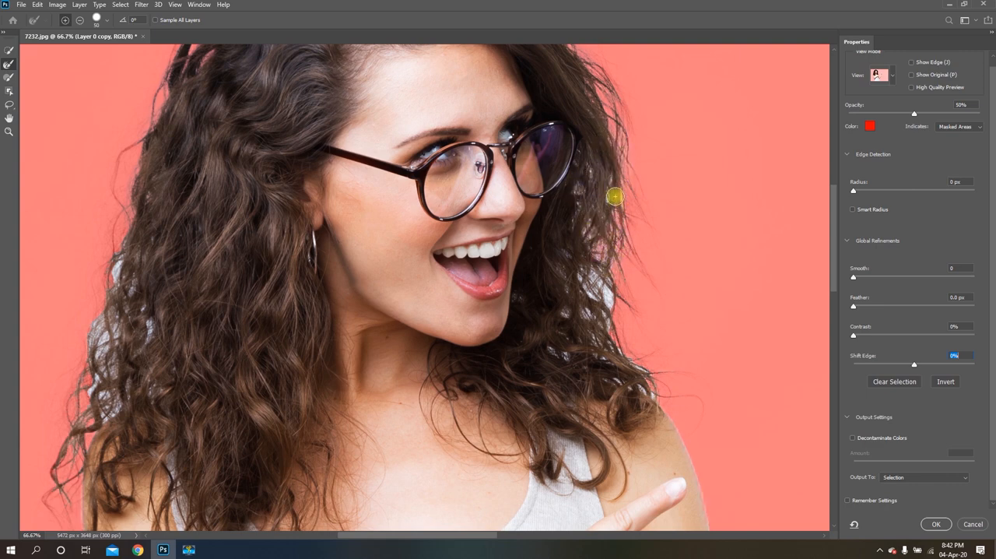
mouse_move(613, 204)
left_mouse_down()
mouse_move(625, 169)
mouse_move(631, 196)
mouse_move(600, 234)
mouse_move(617, 289)
mouse_move(582, 262)
mouse_move(611, 326)
mouse_move(594, 275)
mouse_move(580, 275)
mouse_move(576, 259)
mouse_move(588, 312)
mouse_move(615, 335)
mouse_move(612, 281)
mouse_move(619, 320)
mouse_move(616, 311)
mouse_move(560, 312)
mouse_move(568, 326)
mouse_move(553, 349)
mouse_move(671, 404)
mouse_move(592, 317)
mouse_move(592, 344)
mouse_move(629, 384)
mouse_move(587, 310)
mouse_move(574, 258)
mouse_move(608, 196)
mouse_move(589, 191)
mouse_move(578, 212)
mouse_move(586, 177)
left_mouse_up()
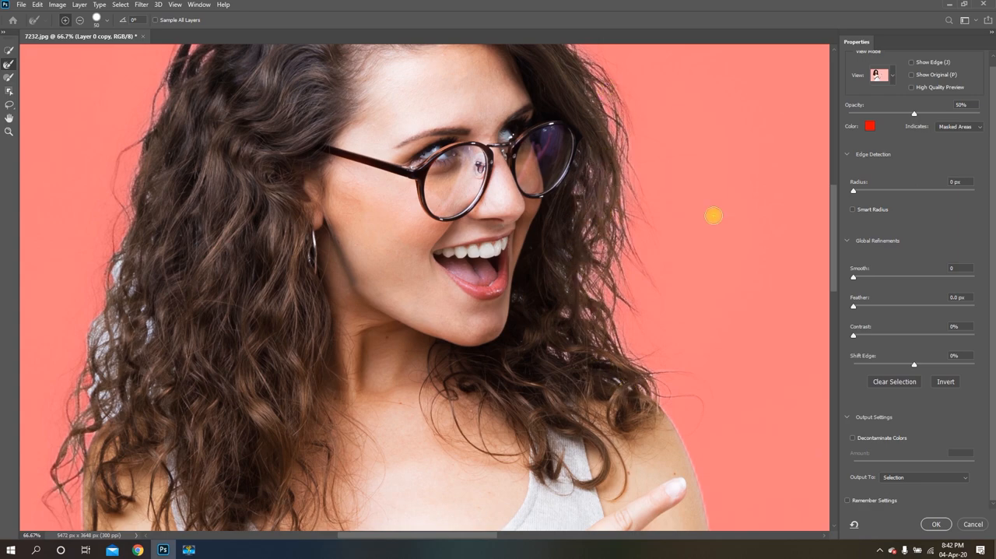
Refine the hair edge along the top of the head and the outer curls down to the shoulder on the image's left side
left_click_drag(834, 242, 824, 207)
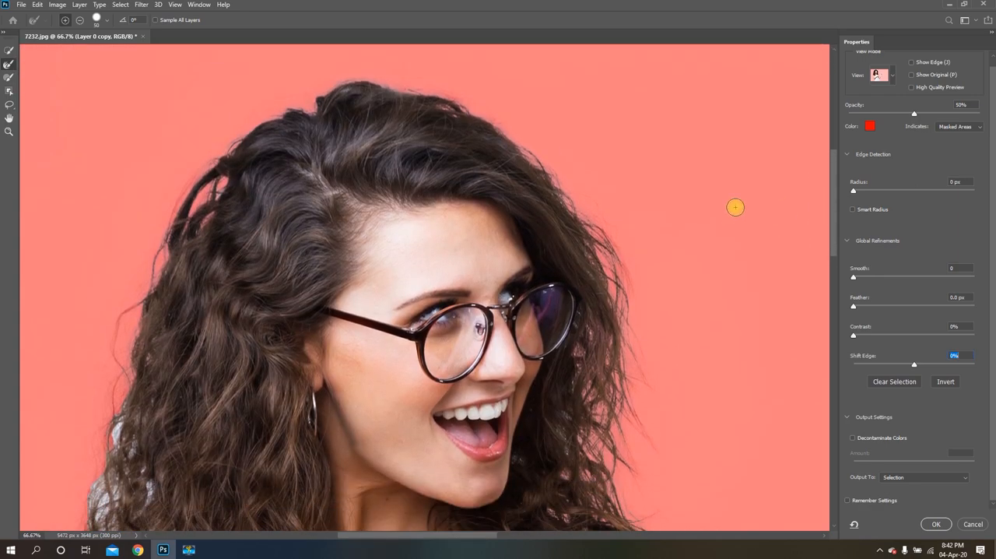
left_click(377, 56)
mouse_move(339, 85)
left_mouse_down()
mouse_move(371, 75)
mouse_move(433, 90)
mouse_move(532, 149)
left_mouse_up()
left_click_drag(835, 187, 839, 242)
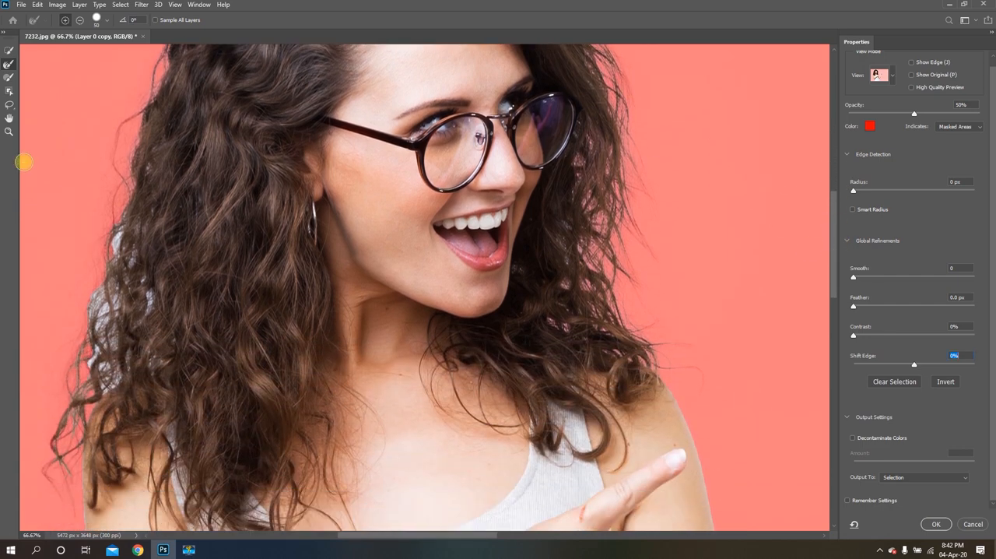
mouse_move(122, 217)
left_mouse_down()
mouse_move(90, 298)
mouse_move(91, 342)
mouse_move(113, 293)
mouse_move(91, 339)
mouse_move(101, 308)
mouse_move(101, 376)
mouse_move(99, 359)
mouse_move(85, 380)
mouse_move(82, 367)
mouse_move(96, 374)
mouse_move(114, 356)
mouse_move(108, 399)
mouse_move(112, 373)
mouse_move(65, 413)
mouse_move(56, 448)
mouse_move(71, 356)
mouse_move(134, 270)
mouse_move(139, 314)
mouse_move(151, 312)
mouse_move(141, 256)
mouse_move(128, 250)
mouse_move(148, 142)
mouse_move(120, 190)
mouse_move(91, 302)
mouse_move(109, 330)
mouse_move(82, 366)
mouse_move(109, 368)
mouse_move(57, 430)
left_mouse_up()
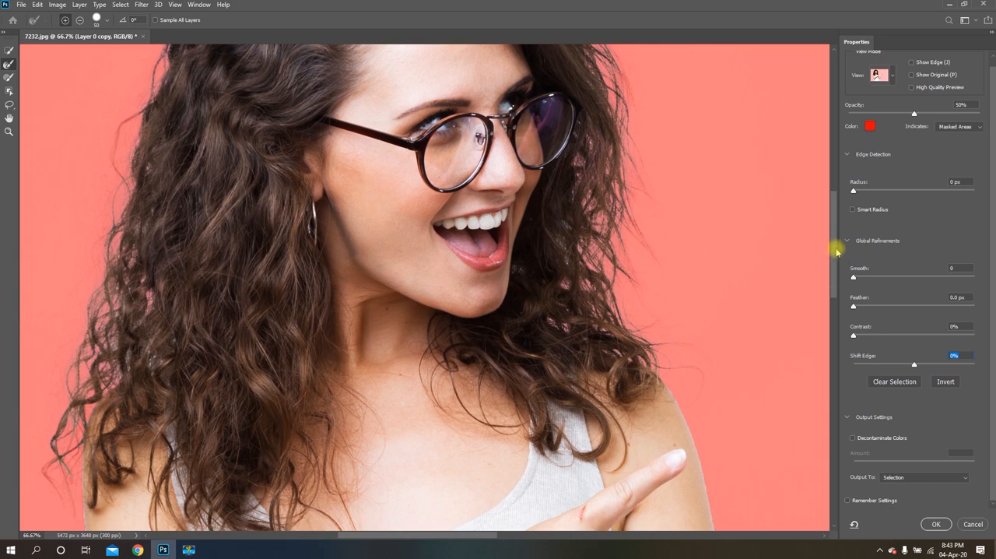
Brush again over the crown's left edge and the curls above both shoulders to clear remaining white background
left_click_drag(836, 256, 847, 181)
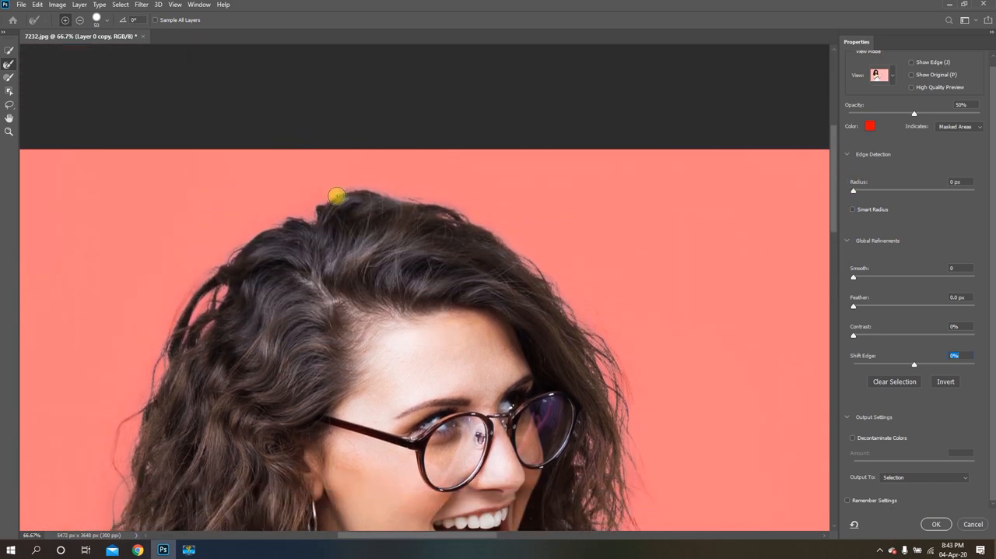
mouse_move(335, 195)
left_mouse_down()
mouse_move(441, 196)
mouse_move(475, 218)
mouse_move(420, 197)
mouse_move(299, 210)
mouse_move(221, 249)
left_mouse_up()
left_click_drag(837, 190, 838, 287)
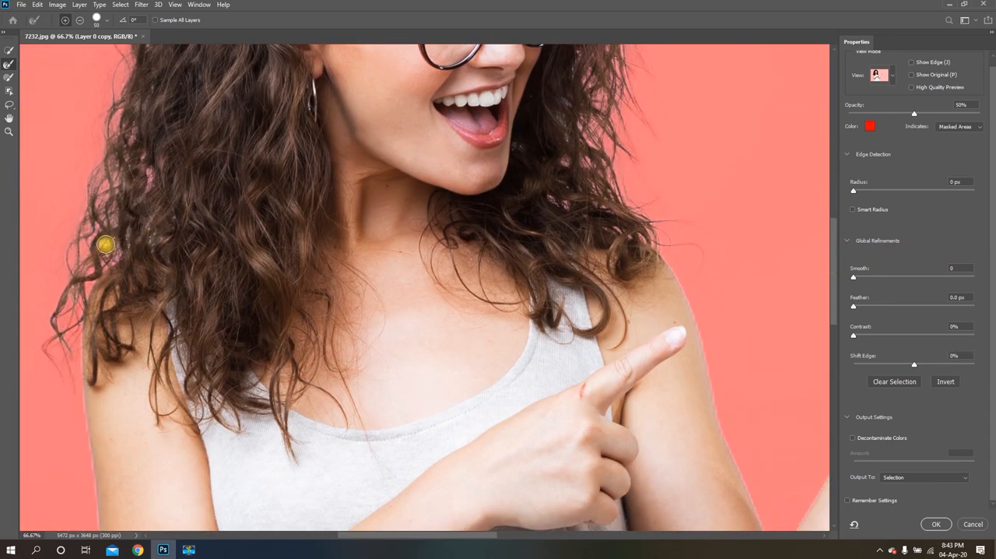
mouse_move(130, 174)
left_mouse_down()
mouse_move(137, 133)
mouse_move(118, 104)
mouse_move(133, 115)
mouse_move(145, 94)
mouse_move(140, 121)
mouse_move(153, 136)
mouse_move(125, 157)
left_mouse_up()
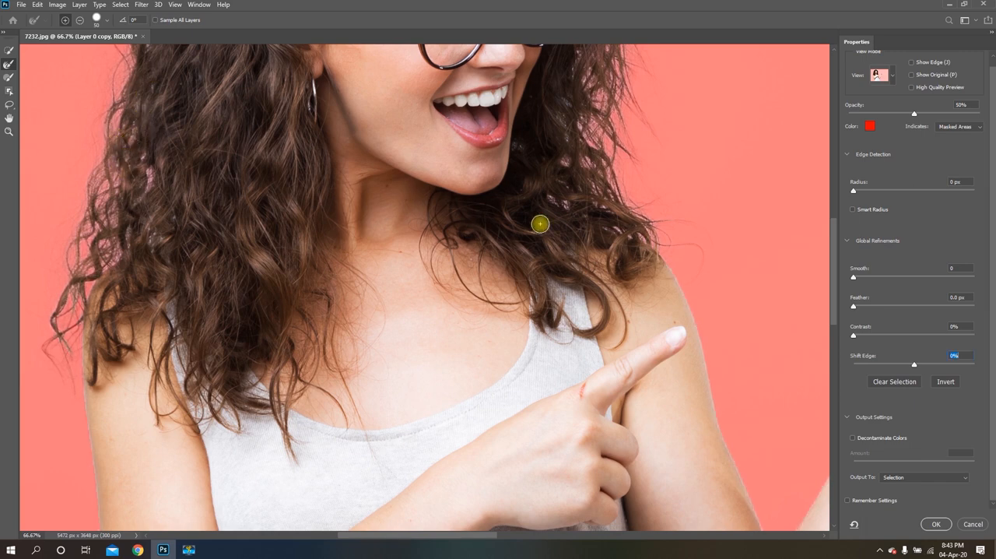
left_click(656, 234)
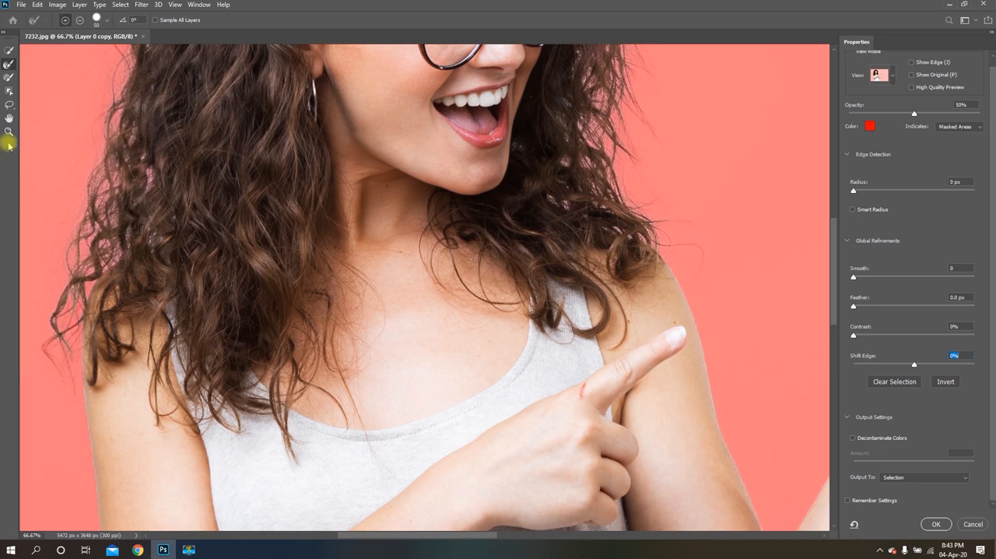
left_click(7, 132)
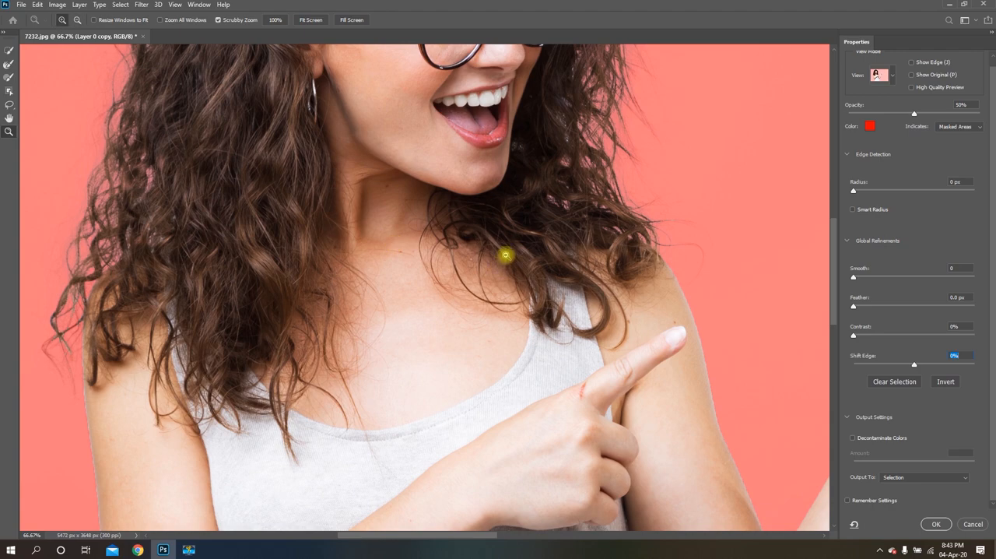
Examine the refined hair edges around the curls and crown against the red overlay, both on the whole image and close up
left_click(506, 255, "alt")
left_click(506, 256, "alt")
left_click(506, 256, "alt")
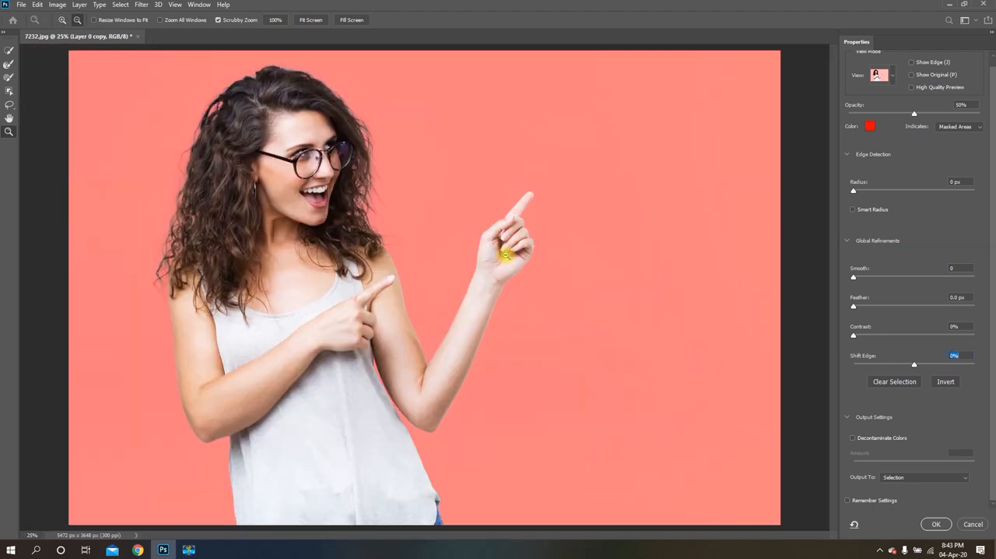
left_click(184, 85, "alt")
left_click(285, 184)
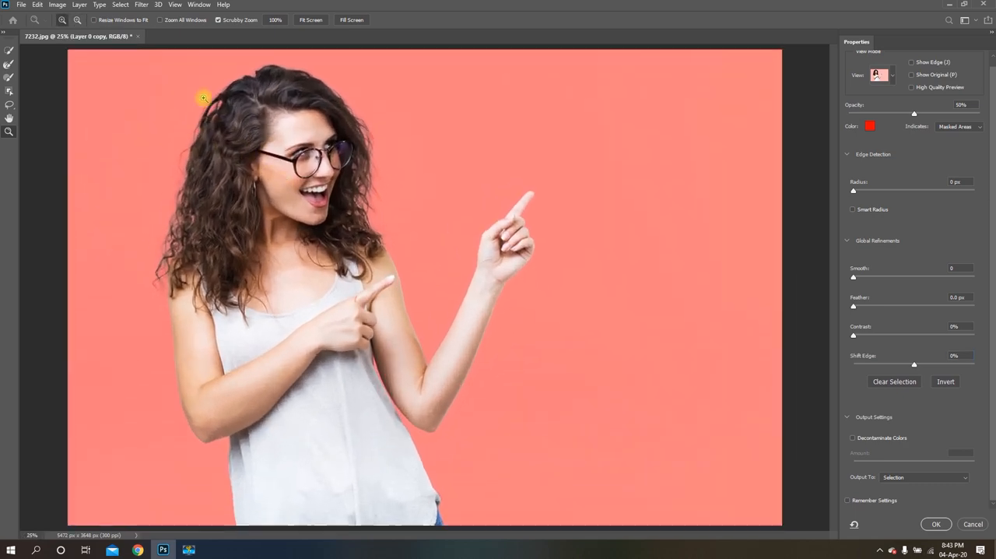
left_click(204, 93)
left_click(202, 85)
left_click(200, 80)
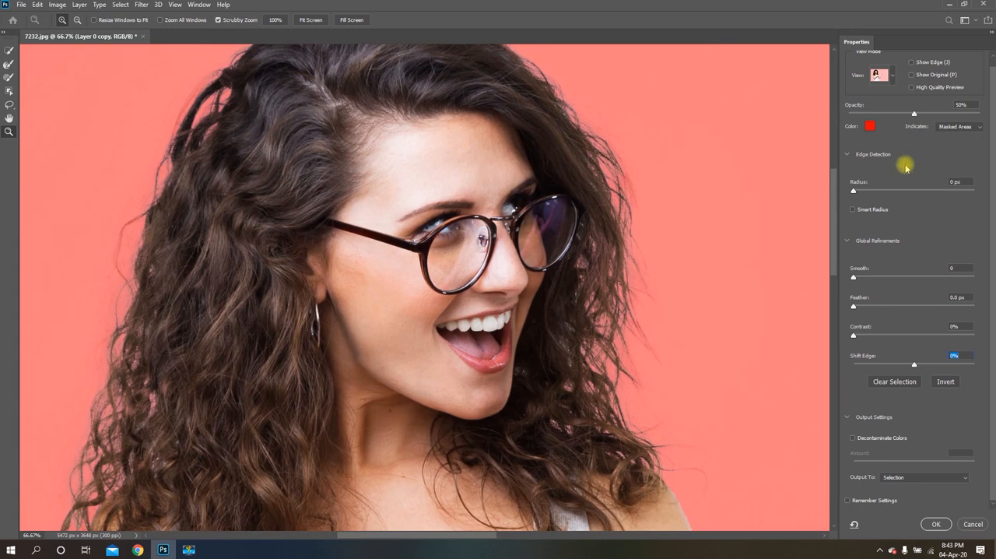
Enable Smart Radius with a 1 px edge detection radius and set Smooth to 11
left_click_drag(832, 214, 845, 194)
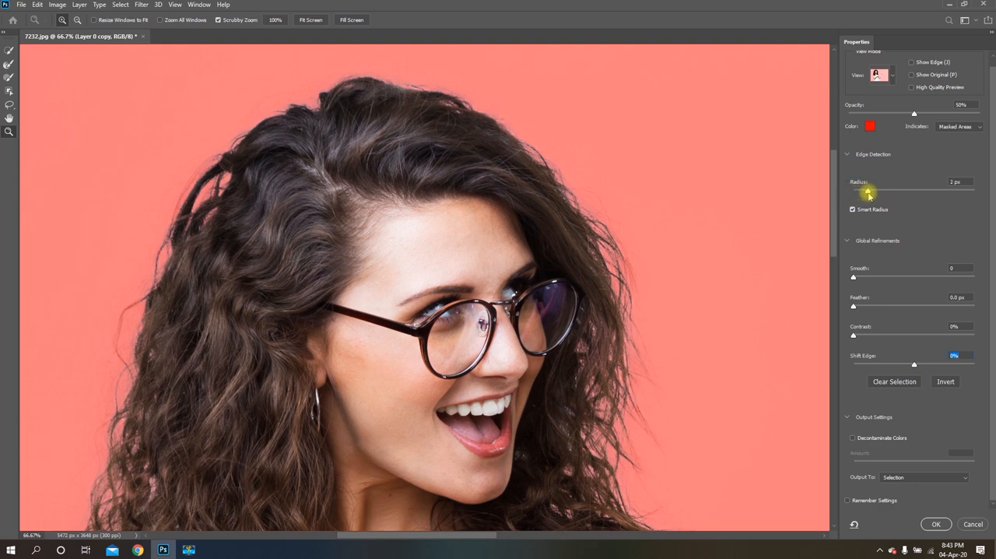
left_click_drag(863, 195, 833, 231)
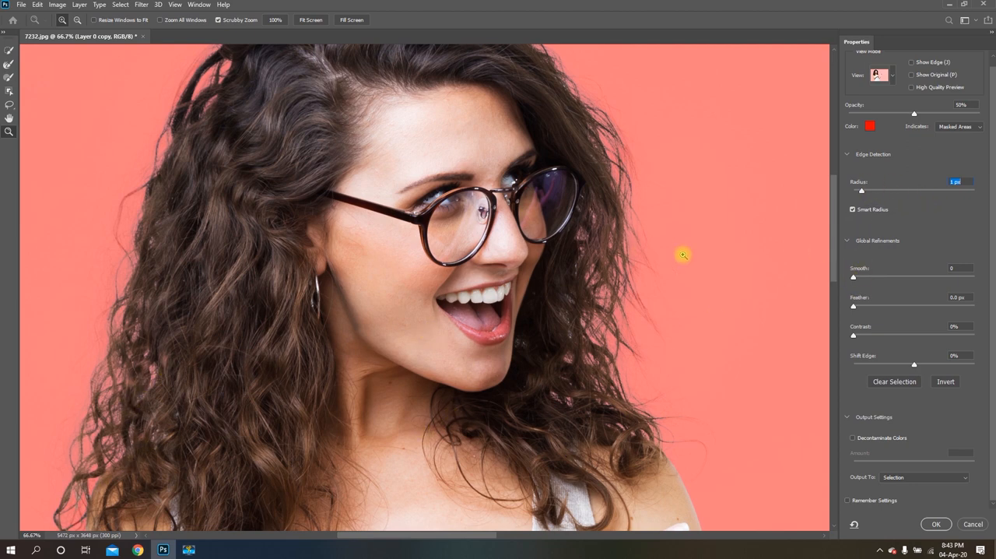
left_click_drag(832, 220, 832, 230)
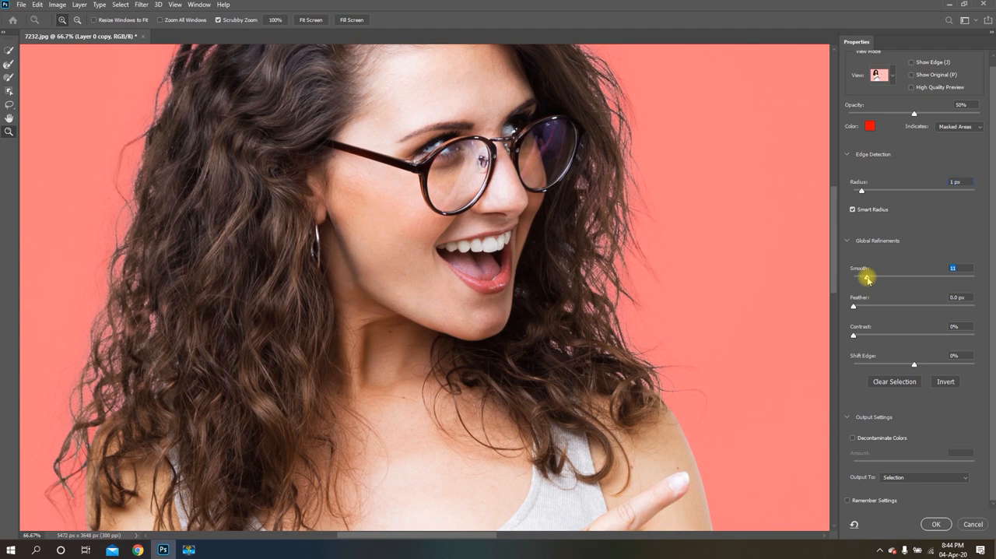
Try a positive Shift Edge of +31%, and settle on -7% to pull the selection edge inward
left_click_drag(833, 226, 856, 249)
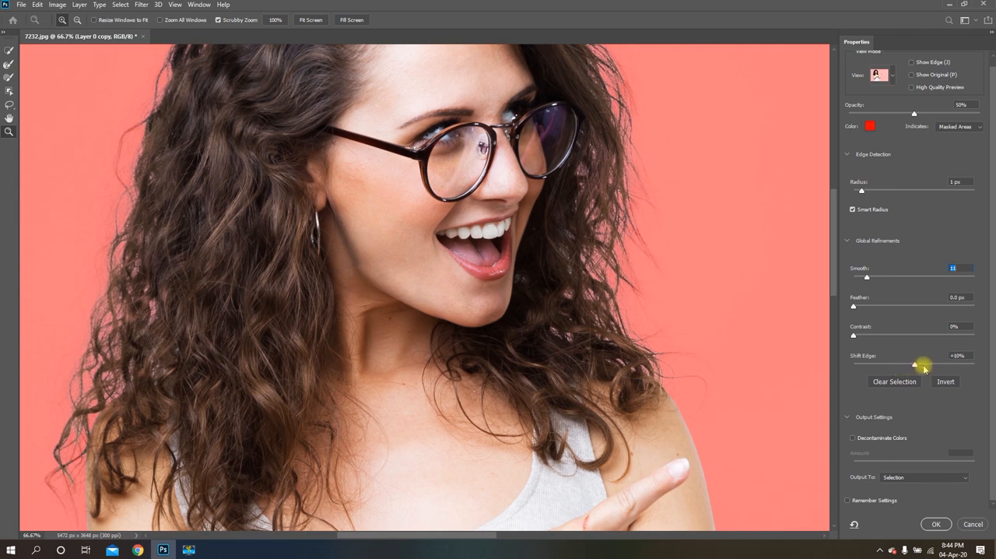
left_click(933, 365)
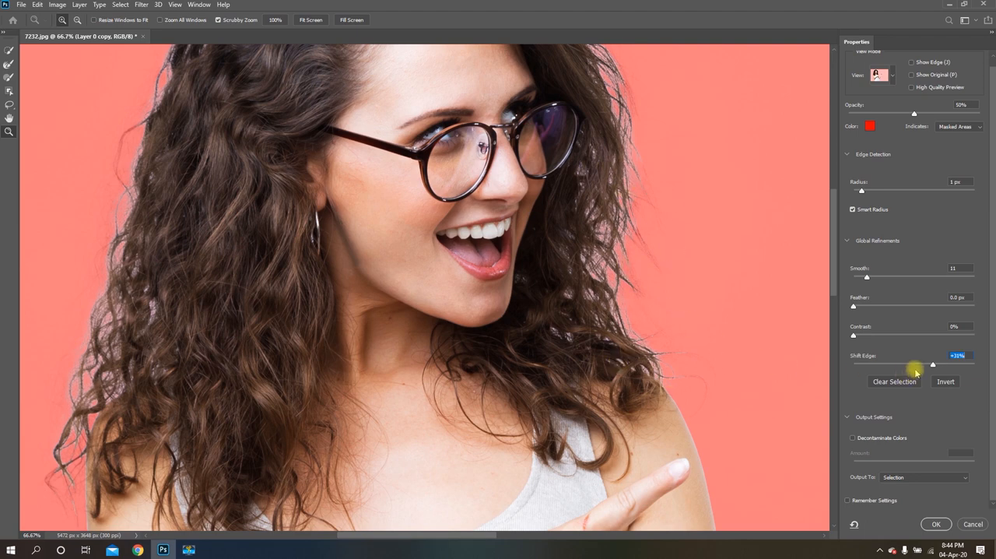
left_click_drag(933, 365, 908, 366)
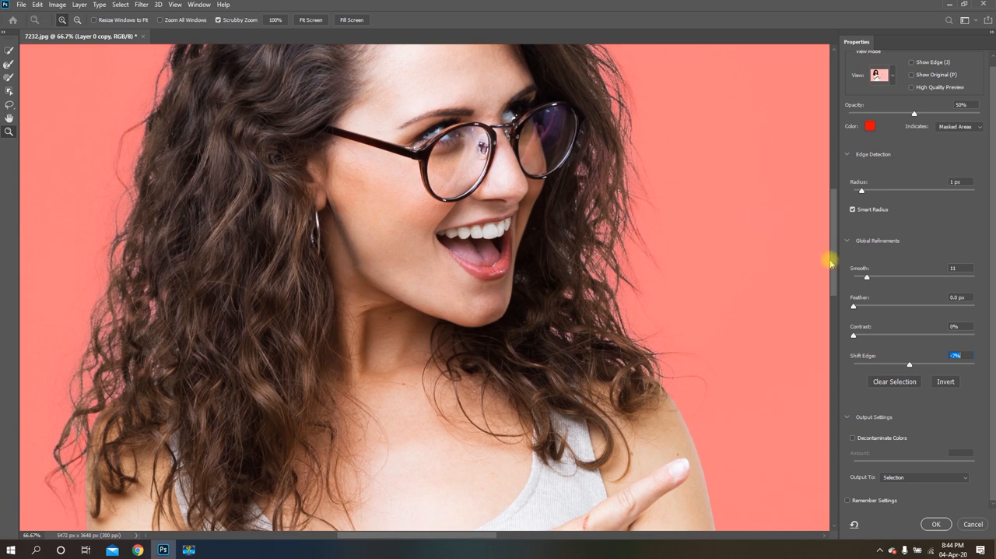
mouse_move(833, 253)
left_mouse_down()
mouse_move(835, 193)
mouse_move(843, 238)
left_mouse_up()
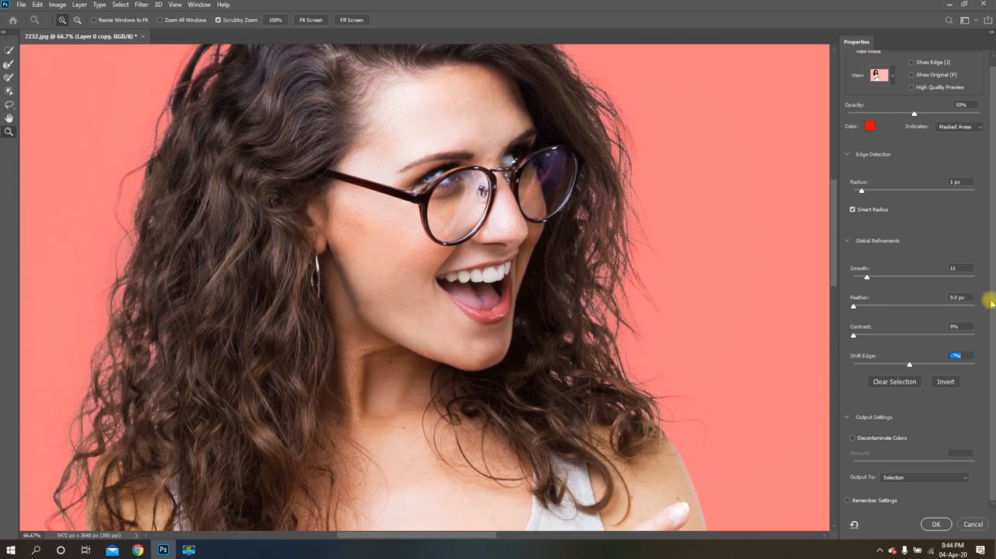
Output the refined selection as a New Layer with Layer Mask and apply Select and Mask
left_click(933, 477)
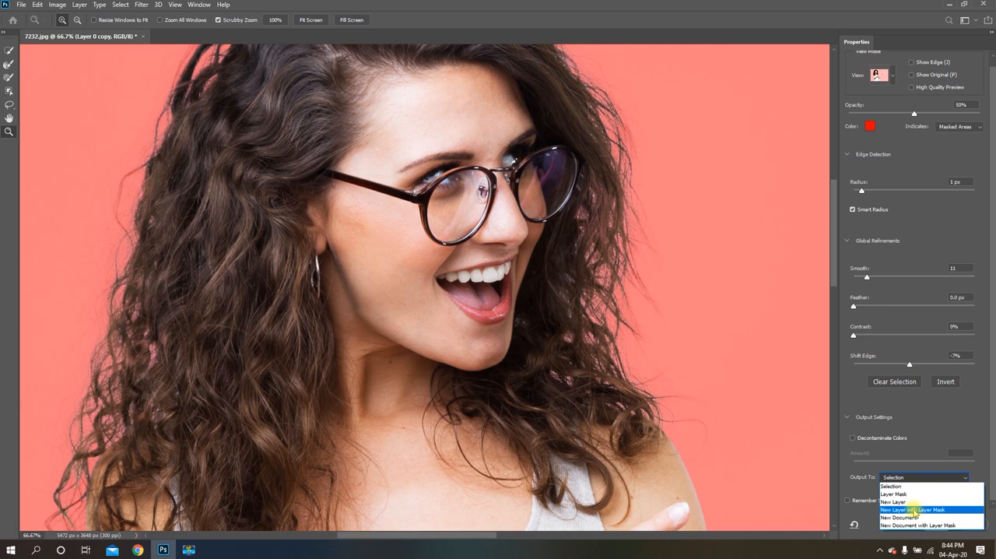
left_click(915, 510)
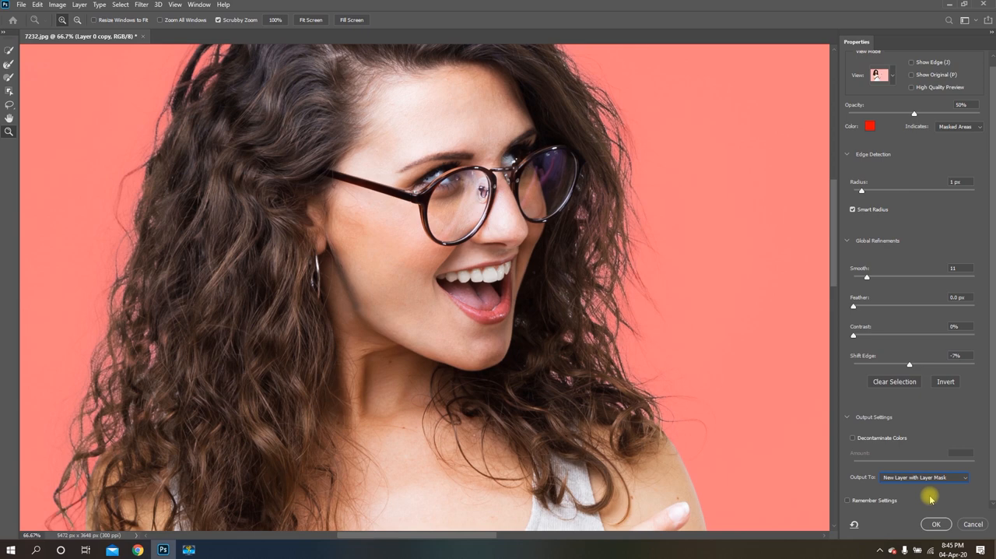
left_click(935, 524)
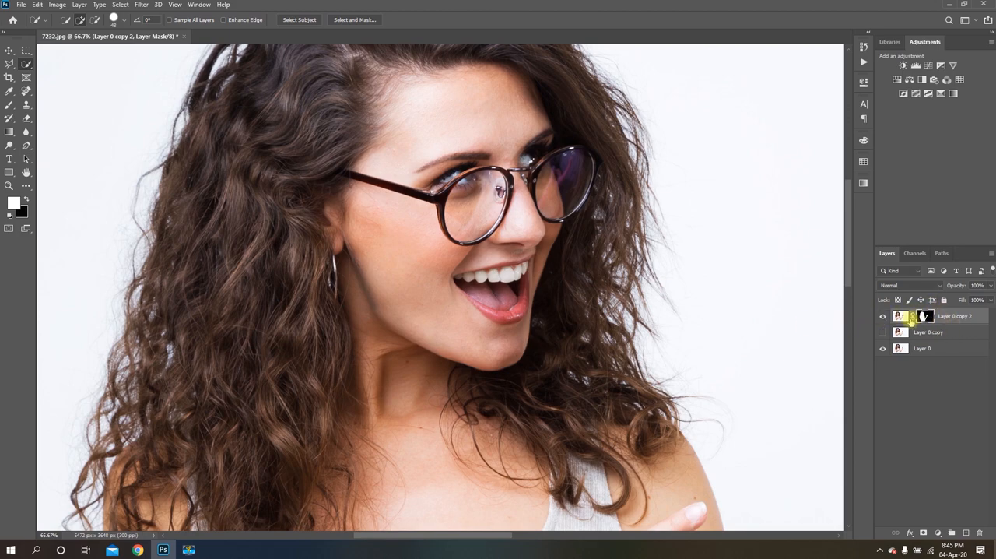
Add a Solid Color fill layer in muted peach #d2aa9a and place it directly beneath the masked cutout layer
scroll(689, 246, "down", 3)
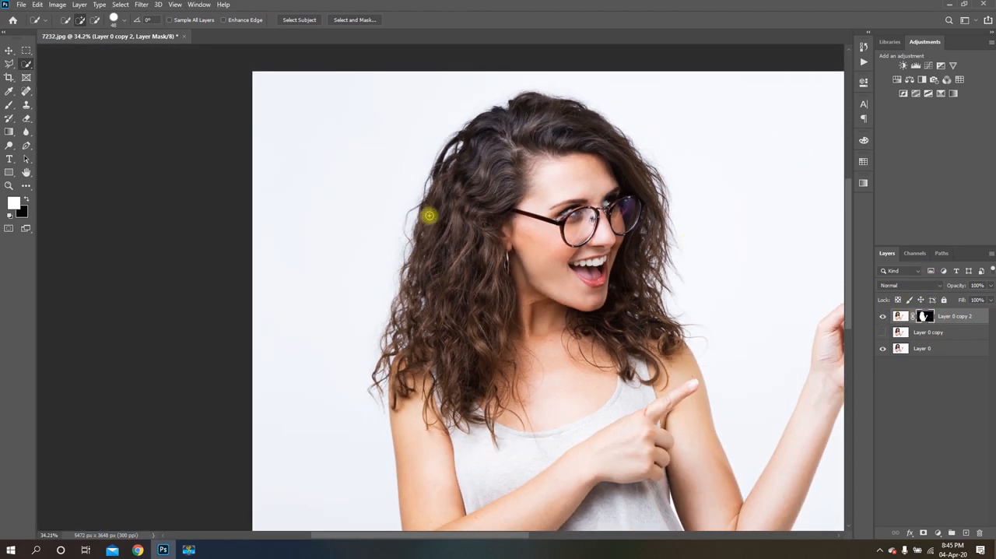
scroll(155, 239, "down", 2)
scroll(202, 160, "up", 2)
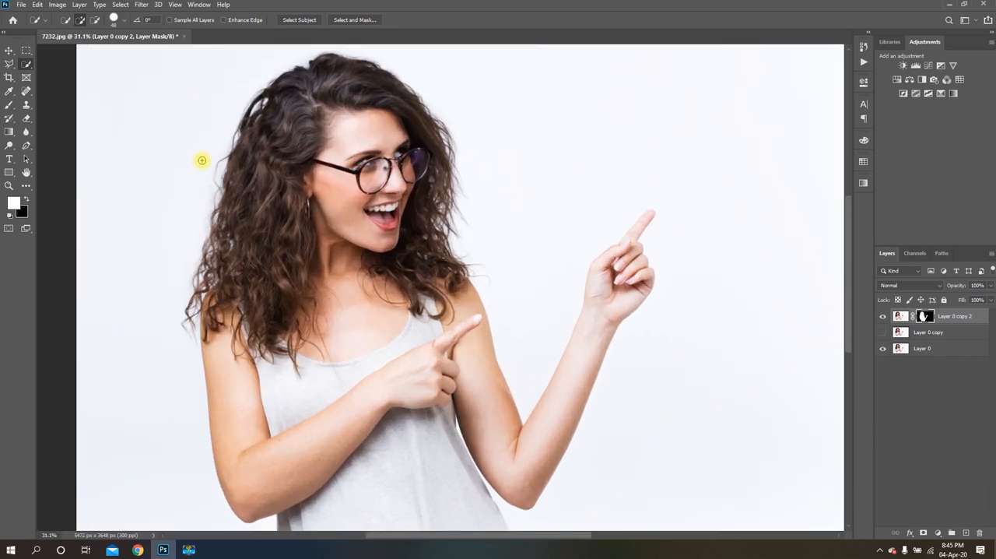
scroll(523, 144, "down", 1)
left_click(912, 403)
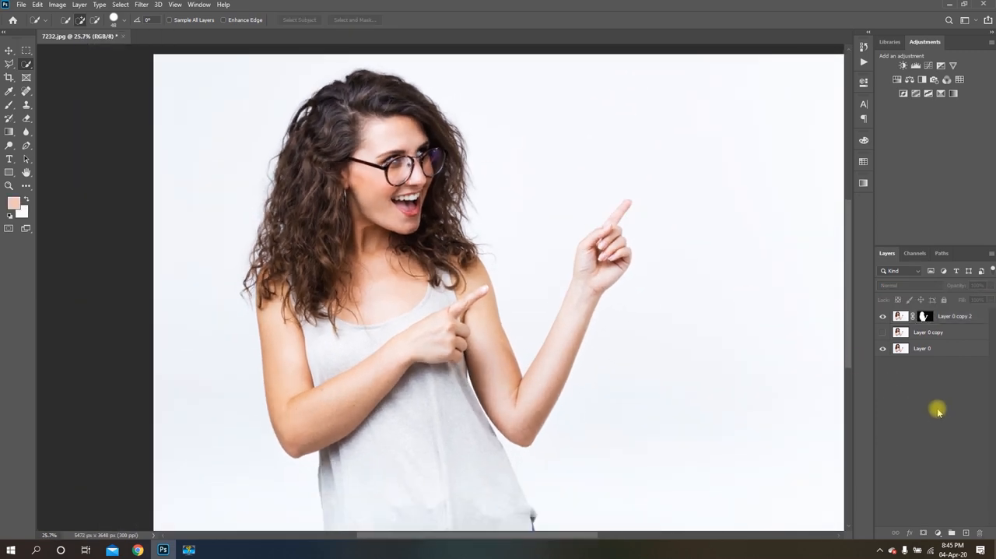
left_click(937, 533)
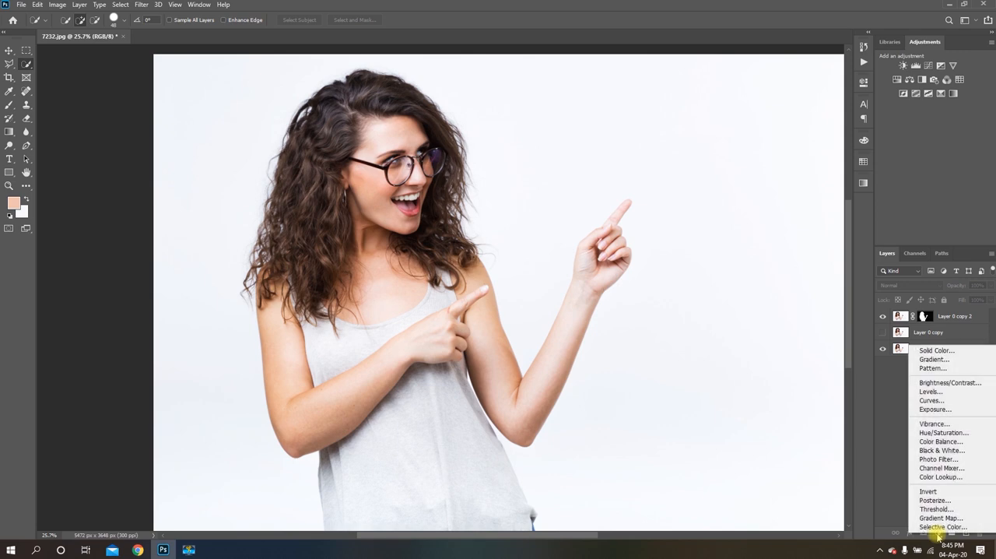
left_click(938, 351)
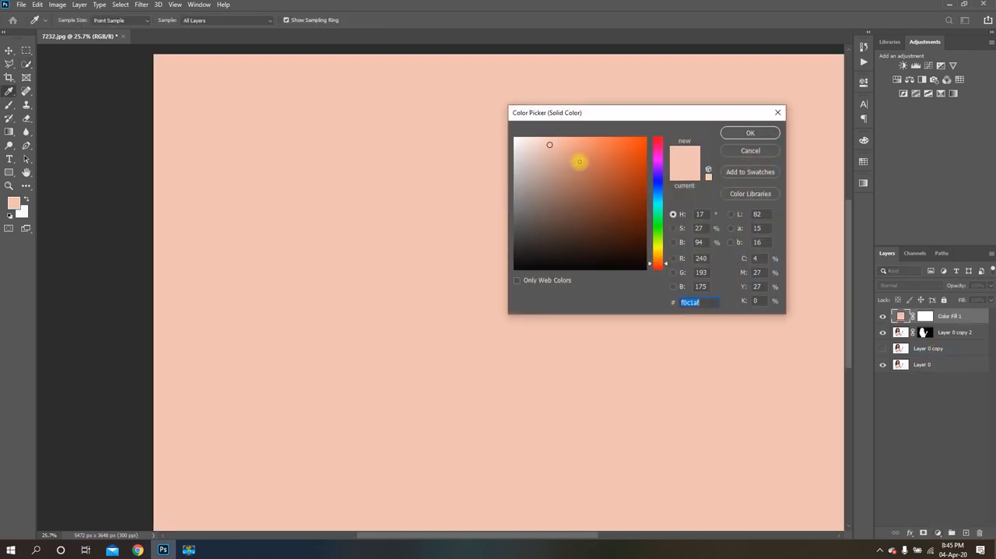
left_click(582, 146)
mouse_move(583, 145)
left_mouse_down()
mouse_move(591, 162)
mouse_move(574, 171)
mouse_move(545, 160)
left_mouse_up()
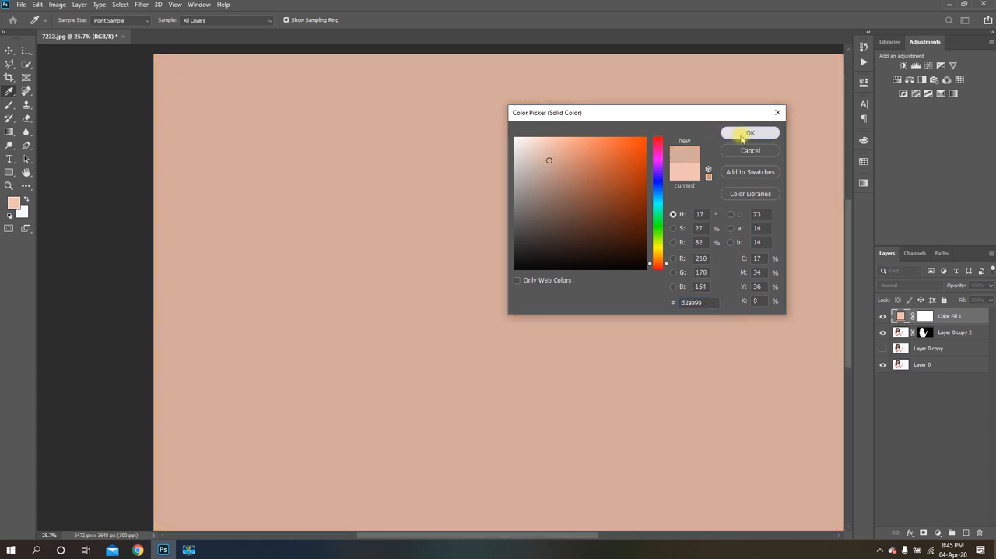
left_click(746, 133)
left_click_drag(958, 319, 957, 338)
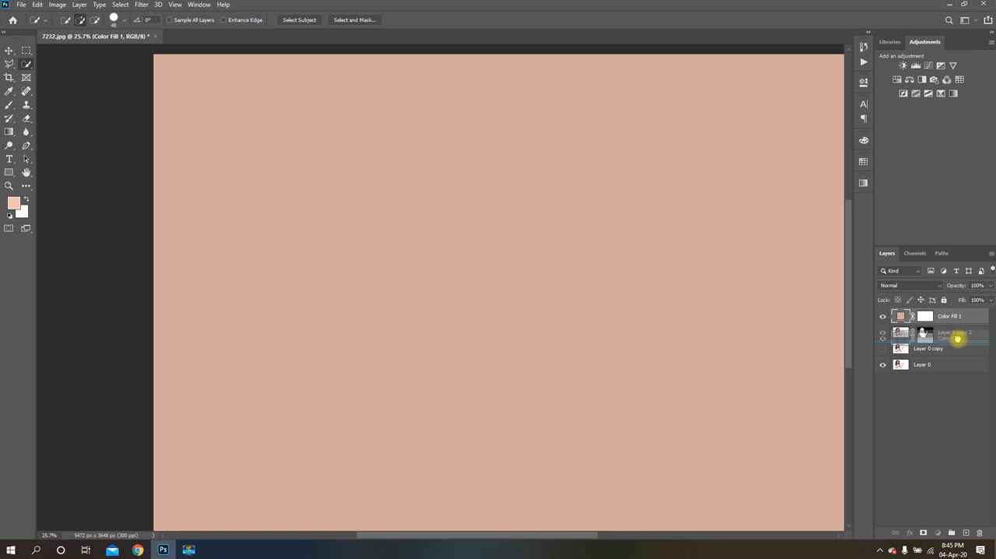
left_click_drag(957, 339, 959, 337)
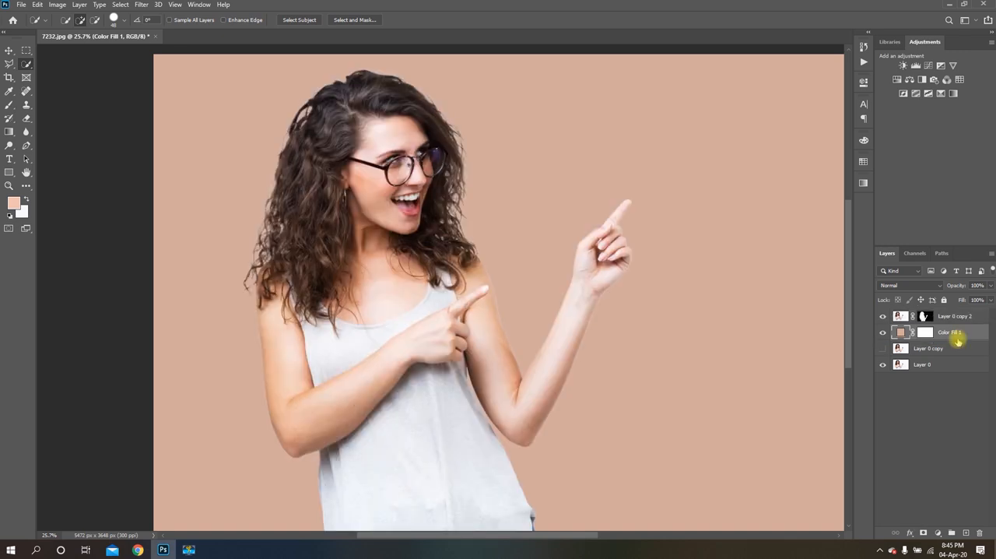
Examine the cutout's hair edges against the peach background, both close up and on the whole image
scroll(540, 277, "down", 2)
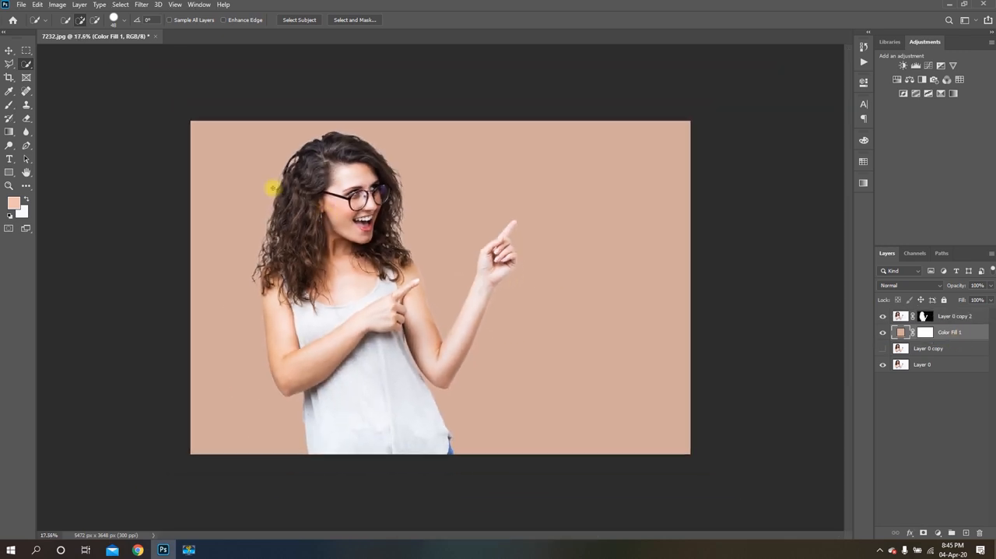
scroll(267, 182, "up", 2)
scroll(256, 137, "up", 1)
scroll(512, 158, "down", 1)
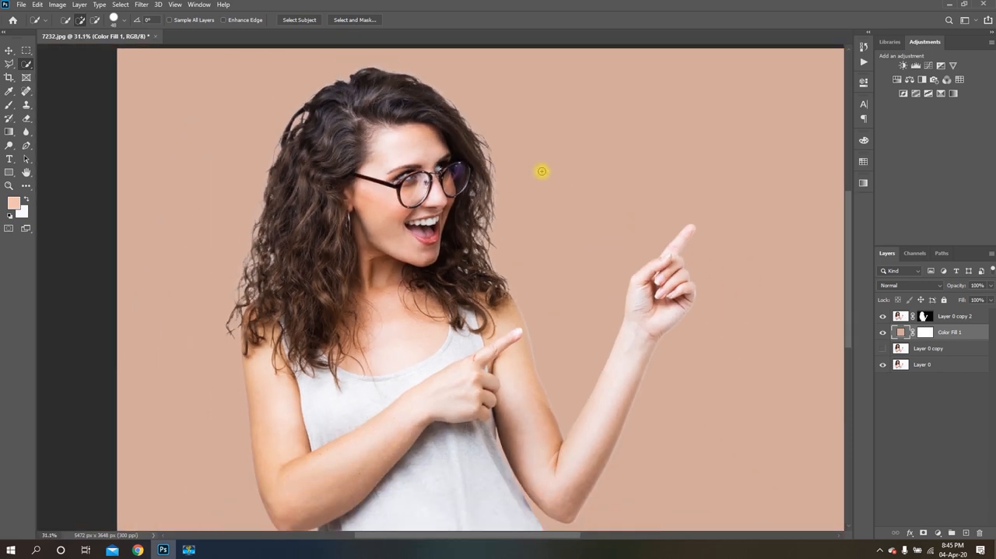
scroll(422, 156, "up", 1)
scroll(458, 221, "up", 2)
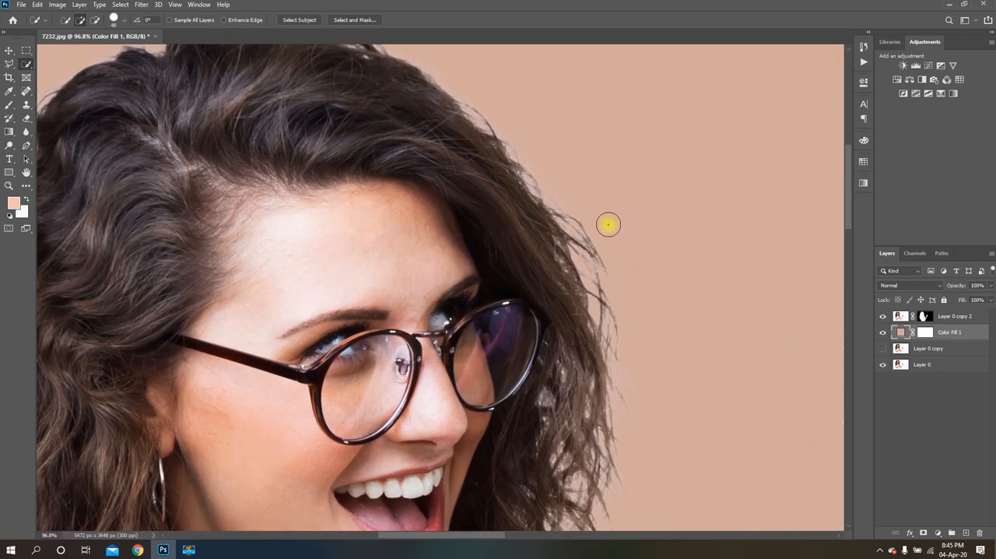
scroll(536, 160, "down", 3)
scroll(529, 167, "down", 1)
scroll(537, 179, "down", 1)
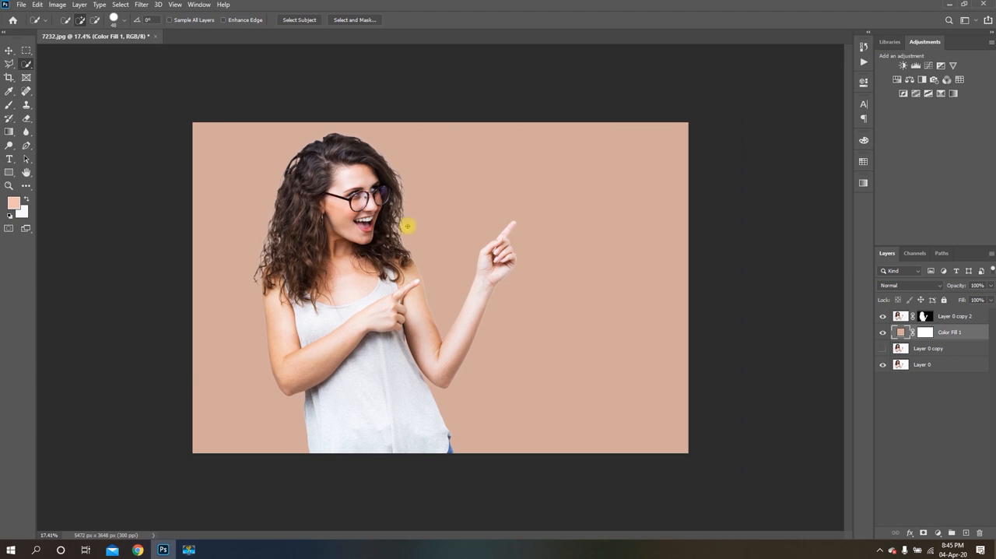
scroll(269, 218, "up", 2)
scroll(614, 232, "down", 2)
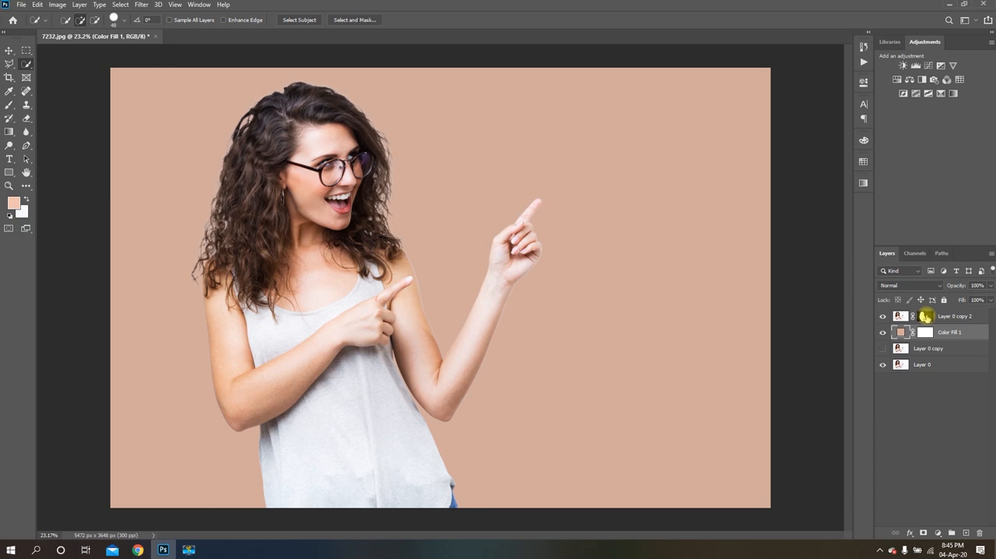
Load the layer mask of Layer 0 copy 2 as a selection and make that mask active for editing
left_click(924, 316, "ctrl")
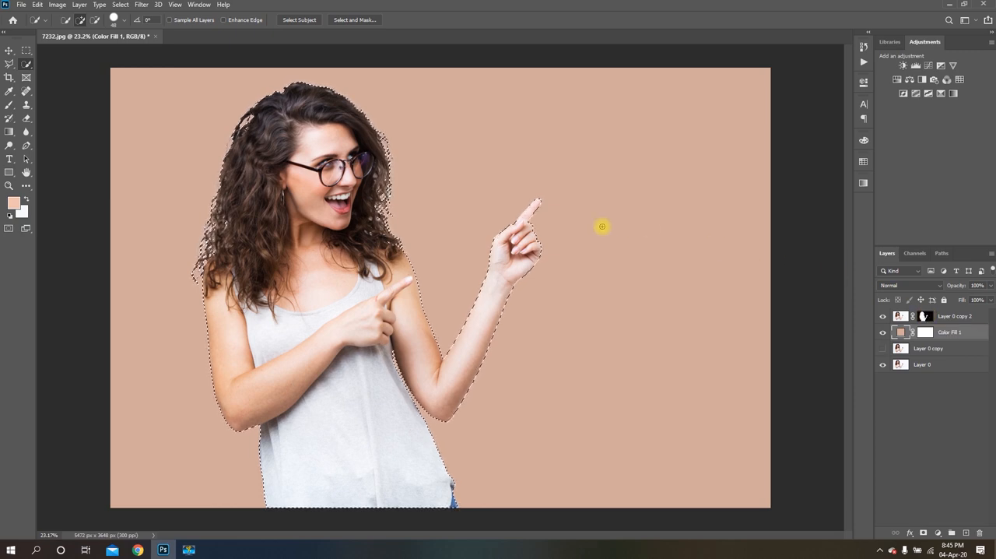
left_click(924, 316)
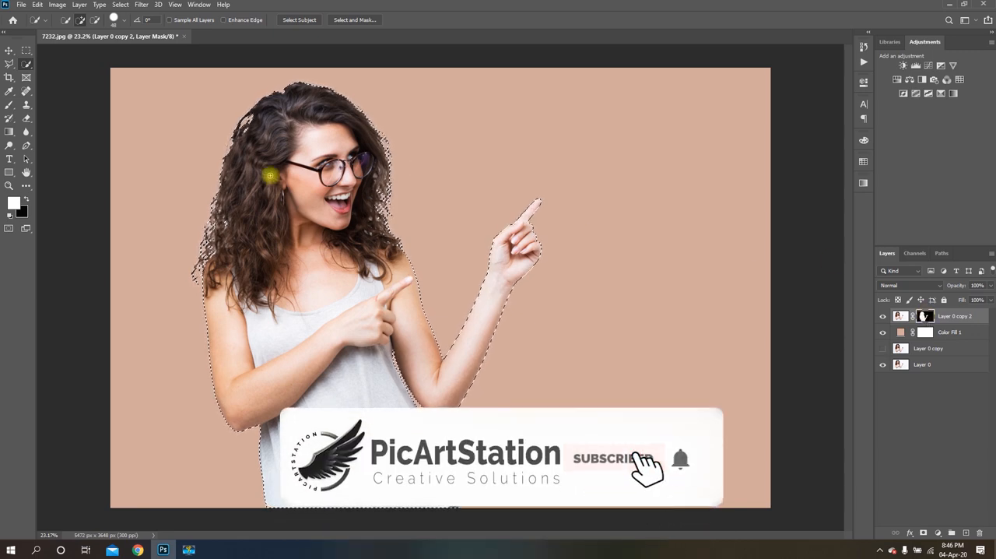
Inspect the selected hair outline close up along the crown and outer curls for leftover light fringes
scroll(534, 185, "up", 2)
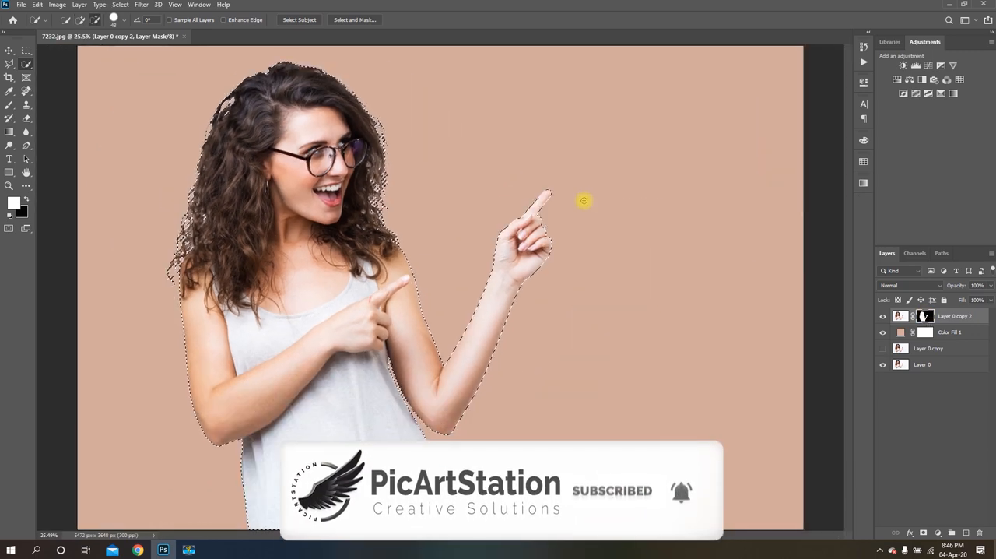
scroll(239, 82, "up", 3)
scroll(247, 80, "up", 2)
scroll(552, 148, "up", 1)
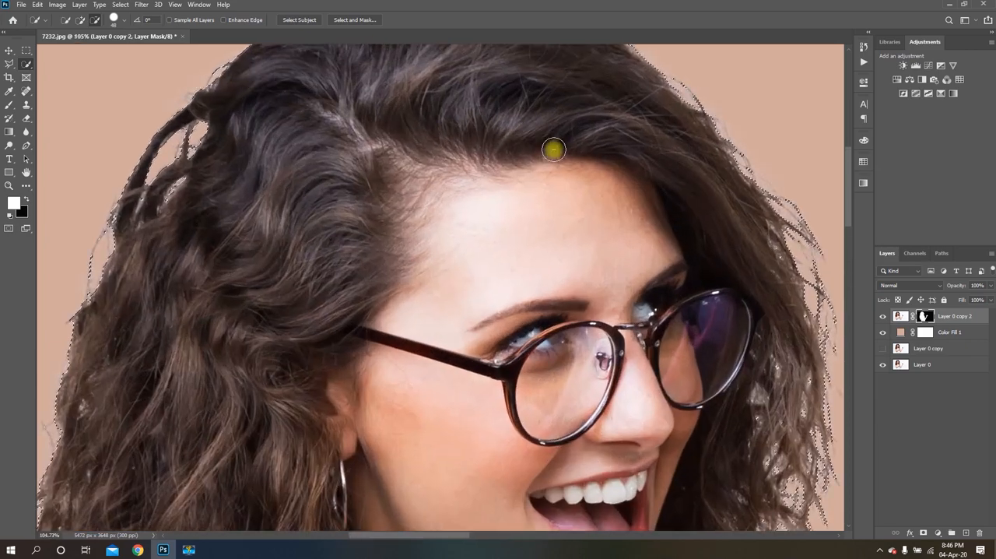
scroll(564, 147, "down", 3)
scroll(508, 73, "down", 1)
scroll(540, 124, "up", 3)
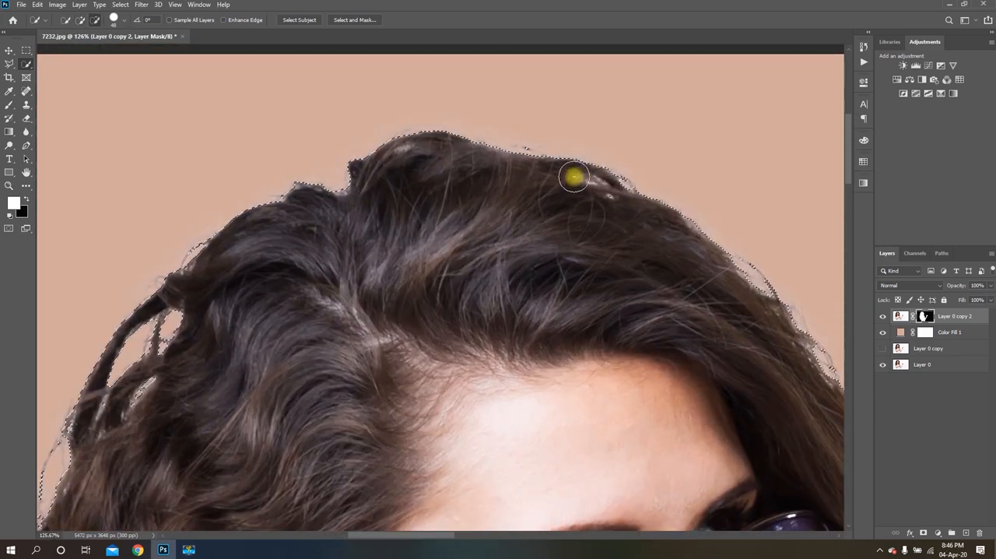
scroll(615, 160, "down", 1)
scroll(349, 274, "down", 3)
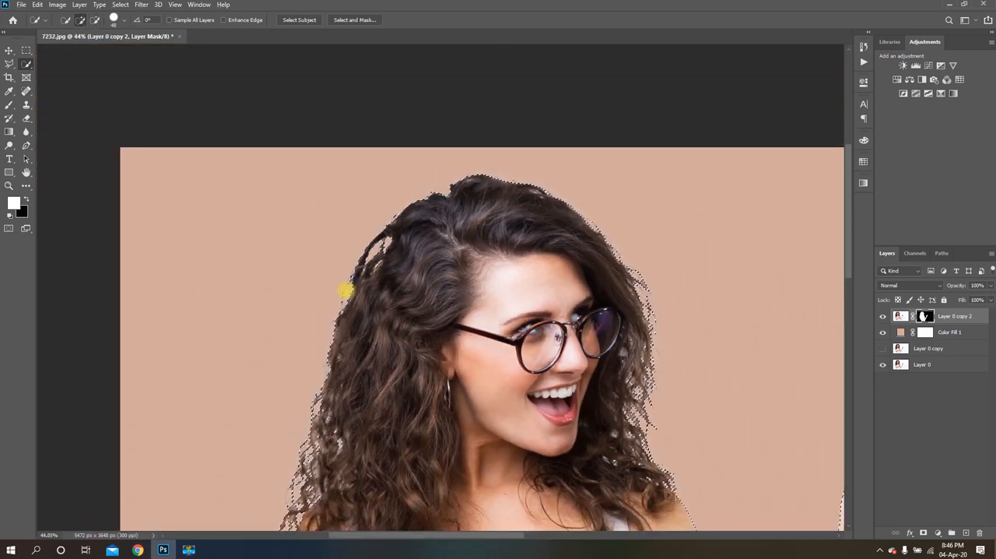
scroll(303, 344, "up", 3)
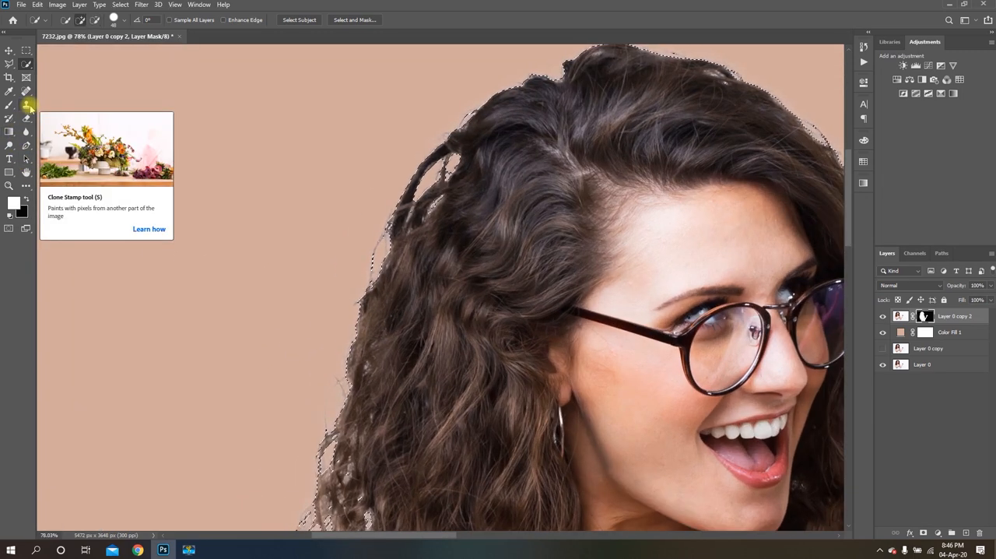
With the Clone Stamp on Layer 0 copy 2's image, cover the light gaps in the outer curls above the bare shoulder with sampled dark hair
left_click(28, 107)
scroll(467, 138, "down", 1)
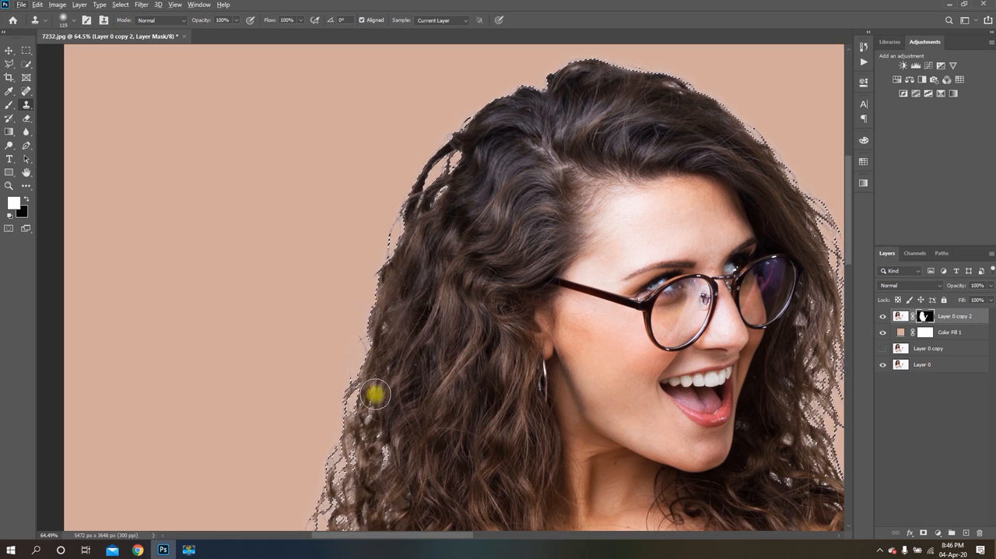
scroll(396, 349, "down", 5)
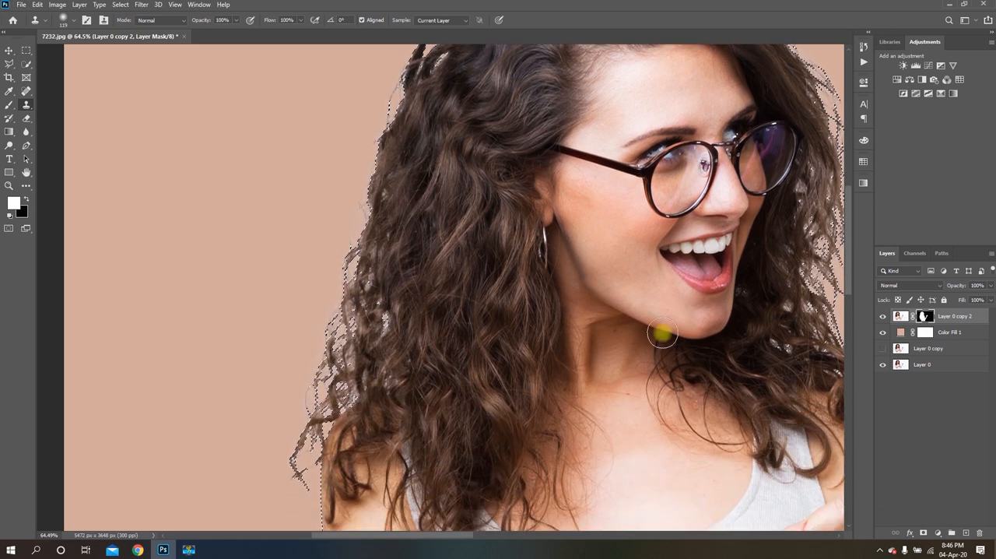
left_click(900, 316)
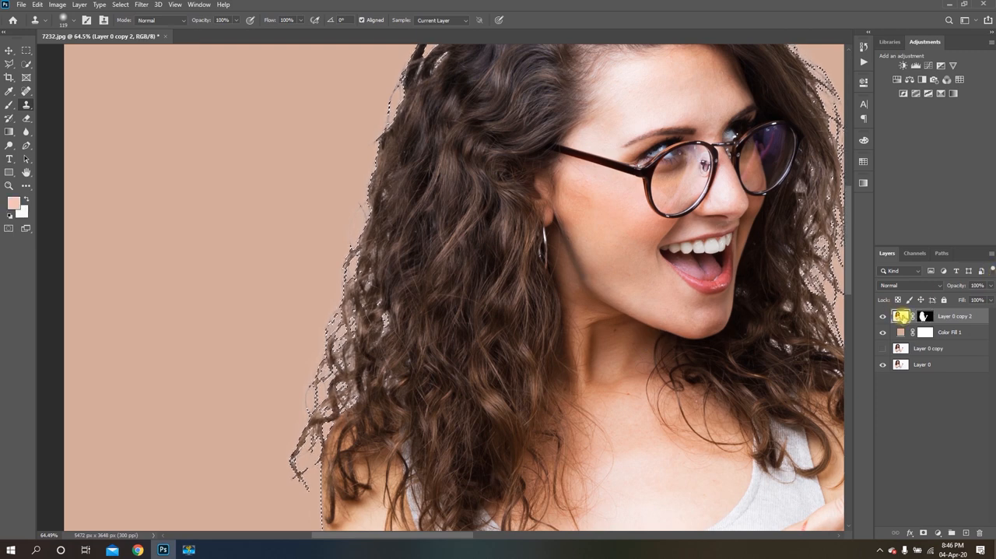
left_click(680, 279)
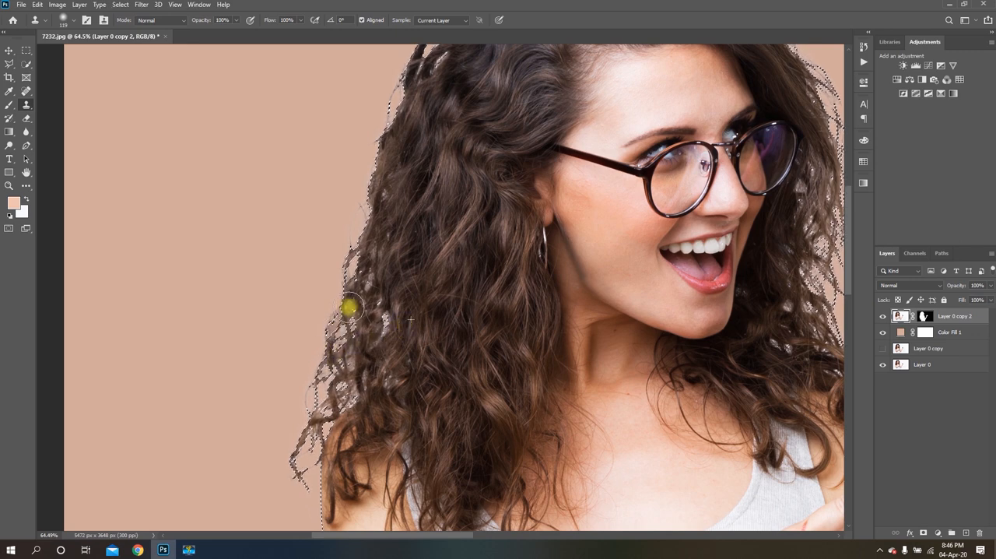
left_click_drag(301, 408, 364, 376)
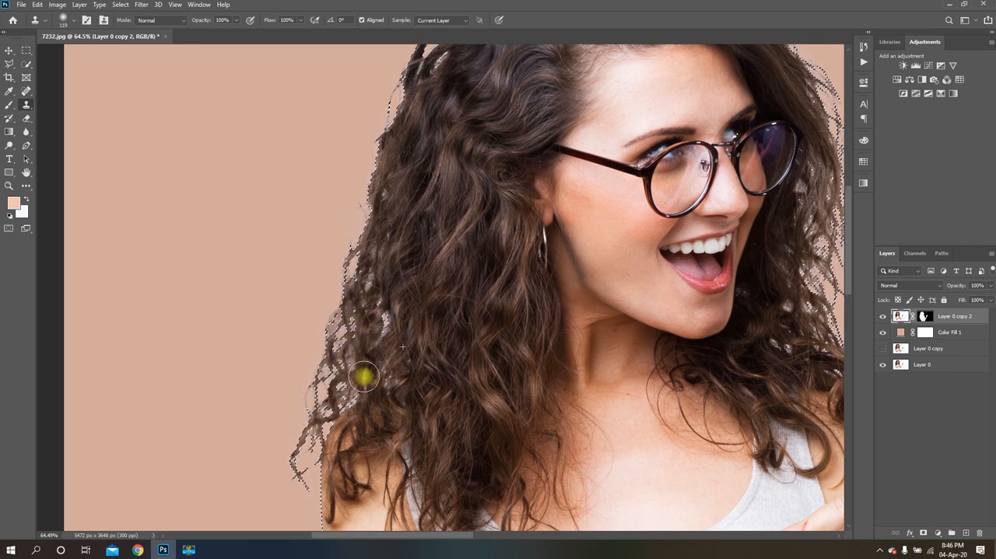
left_click(388, 376, "alt")
left_click_drag(300, 414, 298, 430)
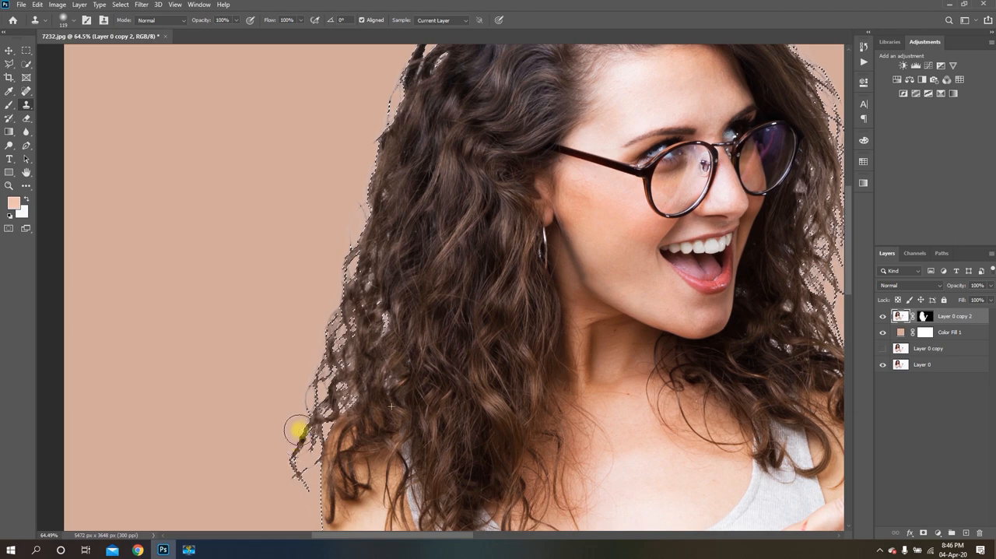
Clone dark hair over the light gaps in the loose strands at the back of the head, undoing the misplaced stroke
scroll(435, 183, "down", 2)
scroll(440, 178, "up", 5)
mouse_move(462, 157)
left_mouse_down()
mouse_move(475, 160)
mouse_move(438, 181)
mouse_move(445, 216)
left_mouse_up()
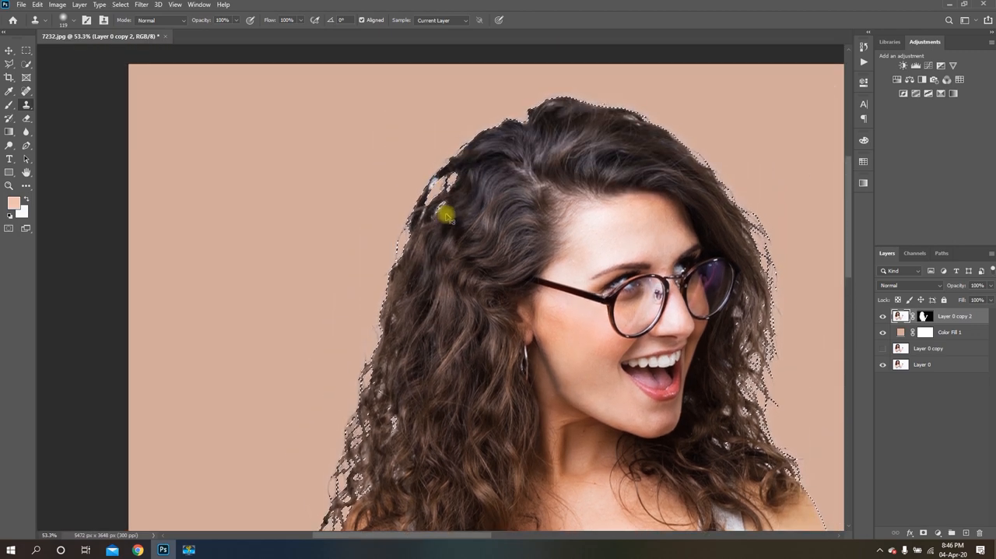
key("ctrl+z")
mouse_move(470, 184)
left_mouse_down()
mouse_move(435, 183)
mouse_move(426, 205)
mouse_move(443, 222)
mouse_move(421, 221)
mouse_move(389, 270)
left_mouse_up()
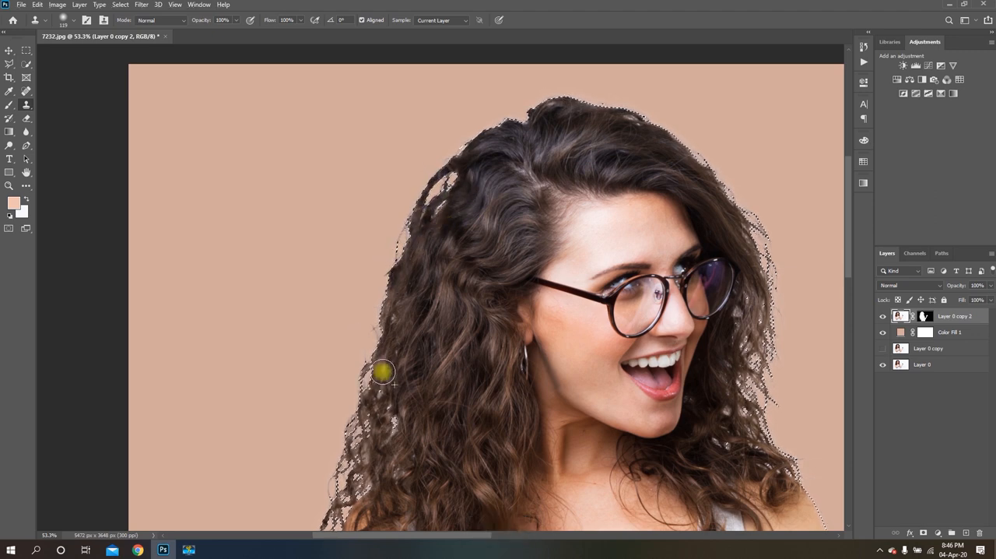
Clone hair texture along the light edge of the crown, from the top of the head down towards the temple
scroll(706, 140, "up", 3)
scroll(545, 124, "up", 5)
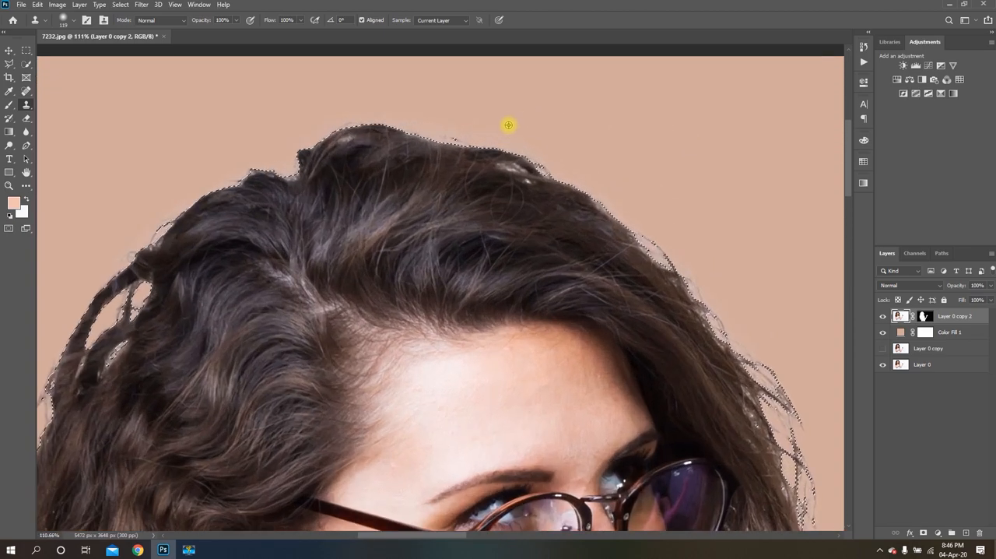
mouse_move(353, 135)
left_mouse_down()
mouse_move(460, 146)
mouse_move(678, 244)
mouse_move(434, 192)
mouse_move(613, 267)
mouse_move(603, 249)
mouse_move(471, 223)
mouse_move(500, 195)
mouse_move(611, 297)
mouse_move(656, 361)
left_mouse_up()
scroll(534, 229, "down", 4)
Clone hair over the light fringes in the fine outer strands beside the forehead
scroll(600, 249, "up", 5)
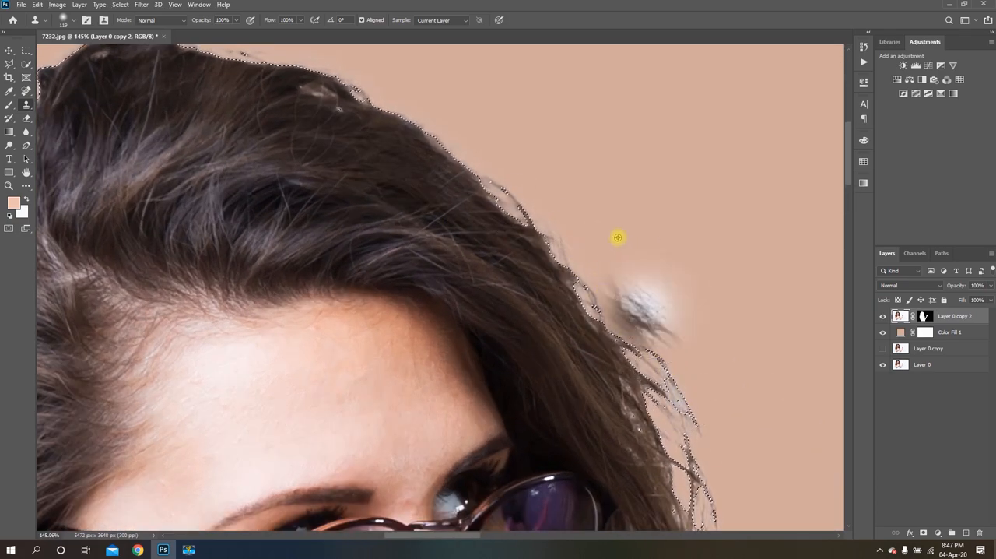
scroll(611, 234, "down", 4)
scroll(630, 334, "up", 4)
mouse_move(620, 329)
left_mouse_down()
mouse_move(596, 295)
mouse_move(660, 340)
mouse_move(698, 417)
left_mouse_up()
scroll(613, 245, "down", 3)
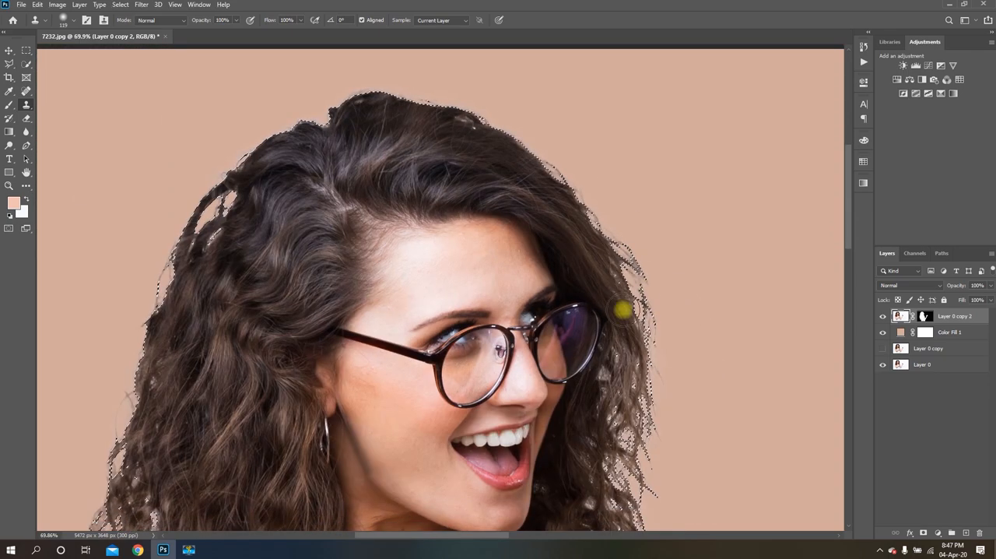
Retouch the light gaps in the curls beside the glasses with cloned hair, undoing the bad stroke
scroll(622, 309, "up", 3)
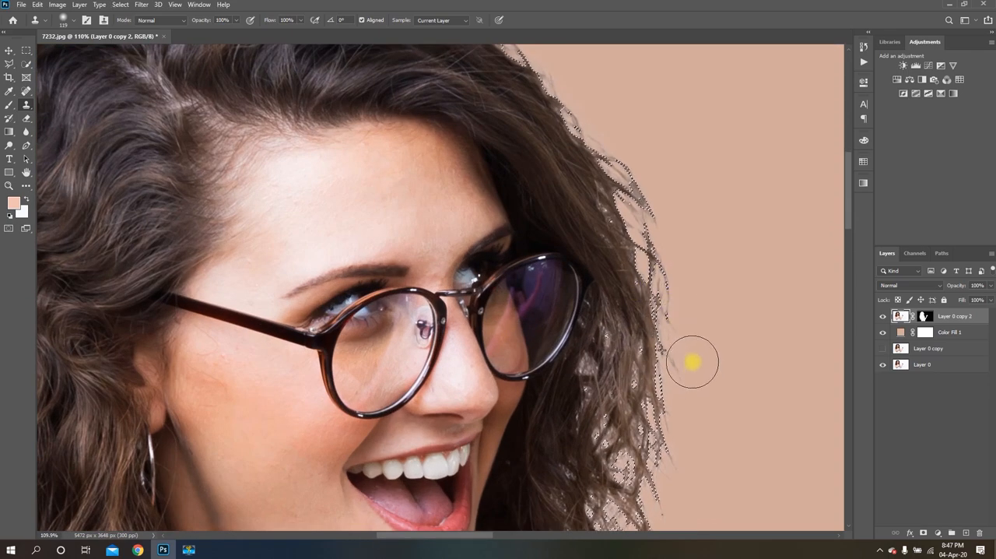
scroll(667, 286, "down", 3)
scroll(653, 261, "up", 3)
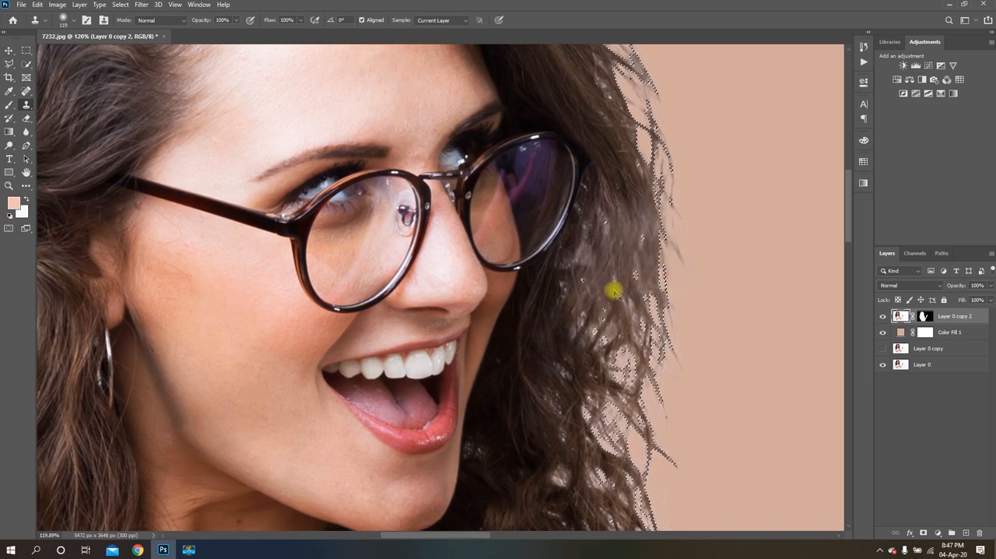
key("ctrl+z")
scroll(602, 294, "down", 3)
scroll(597, 282, "up", 3)
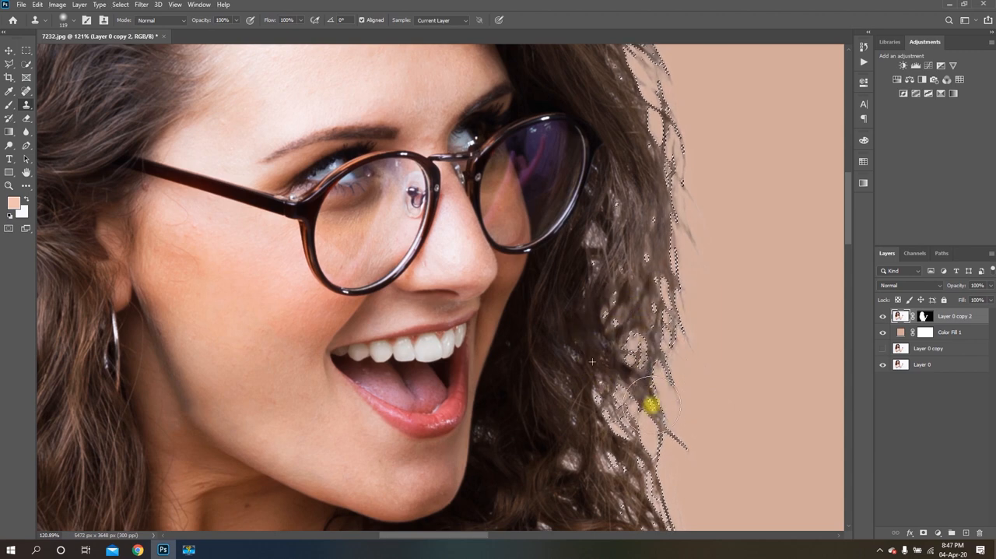
Clone dark hair over the light gaps in the curls beside the mouth and chin, down towards the shoulder
scroll(632, 292, "down", 3)
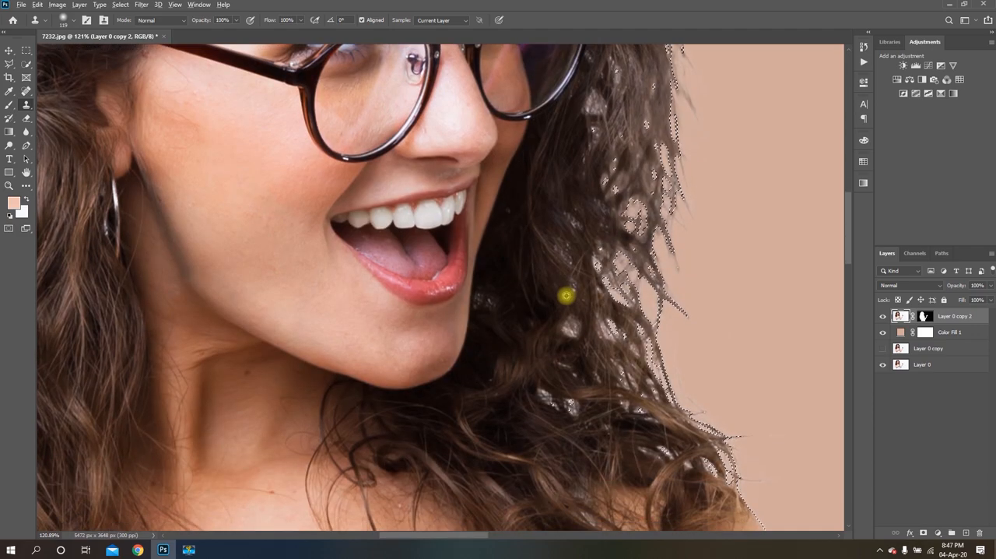
left_click_drag(622, 328, 658, 365)
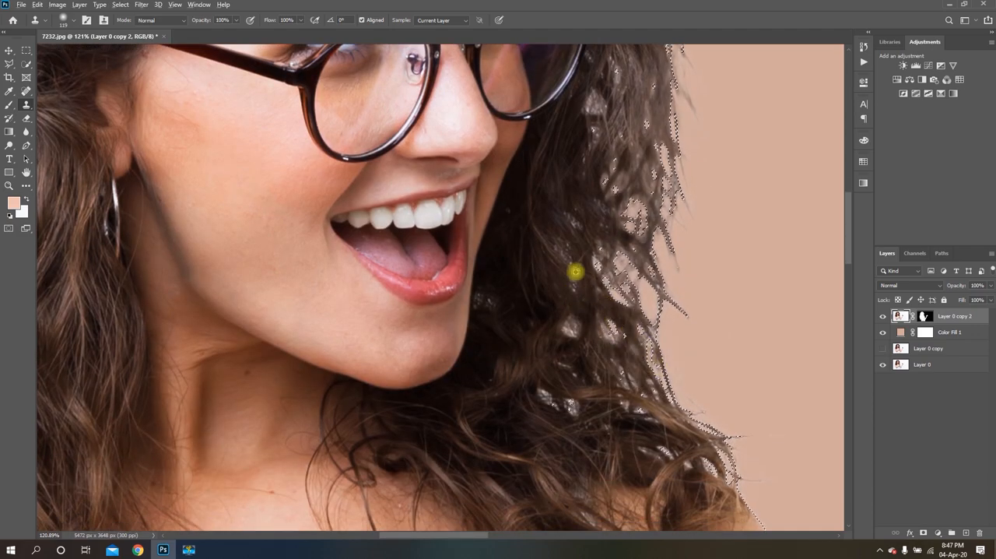
left_click(576, 272, "alt")
left_click_drag(576, 321, 578, 329)
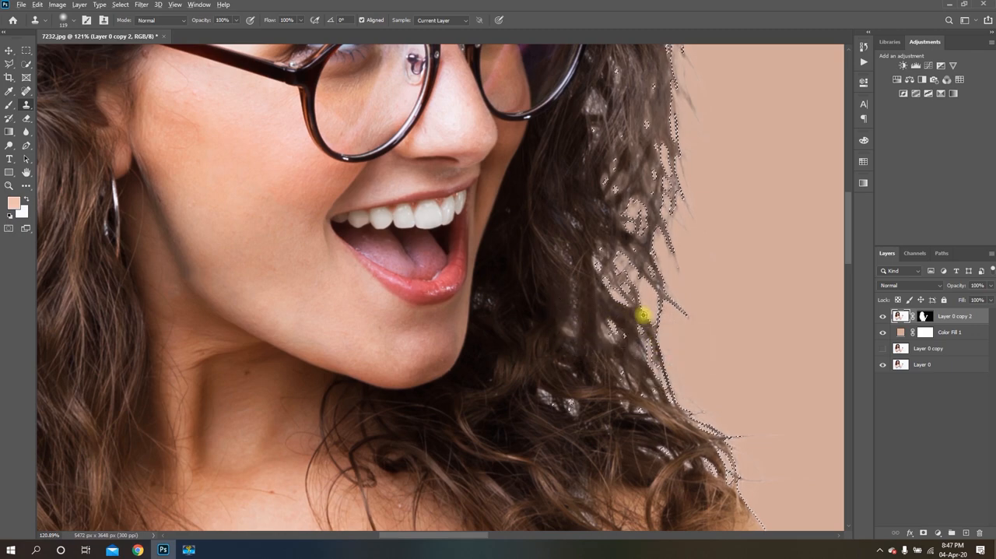
scroll(643, 316, "down", 4)
scroll(625, 366, "up", 4)
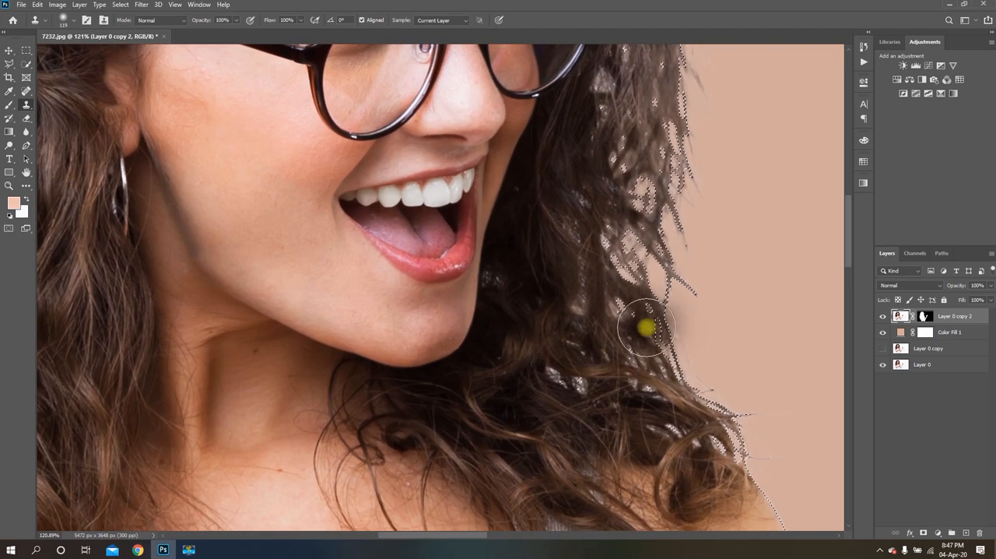
scroll(646, 327, "down", 2)
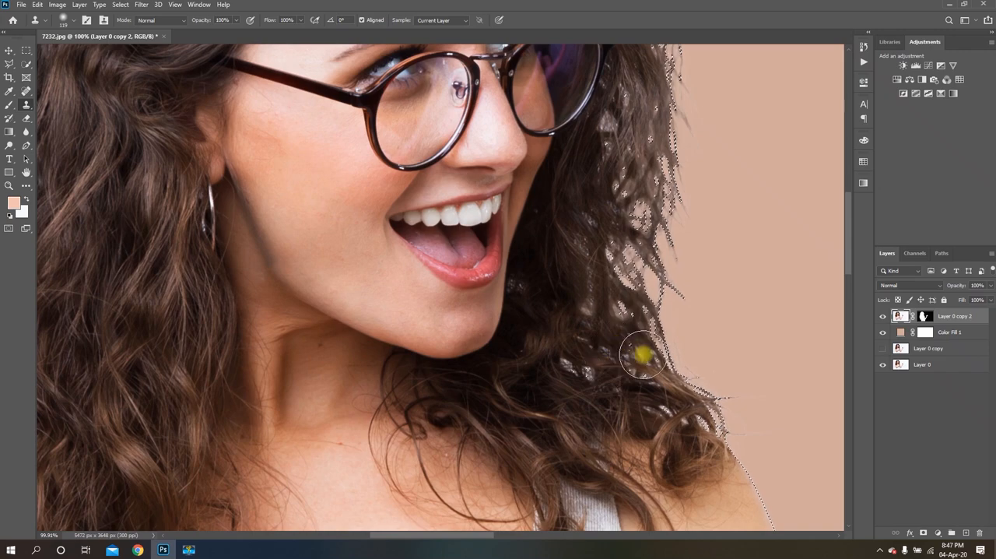
Deselect the outline around the cutout woman
scroll(644, 316, "down", 6)
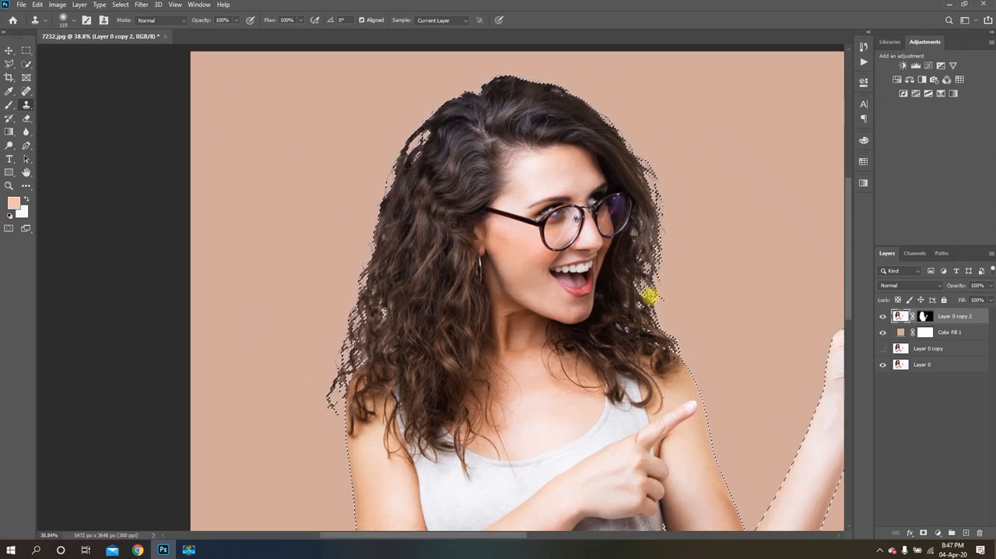
scroll(656, 284, "down", 3)
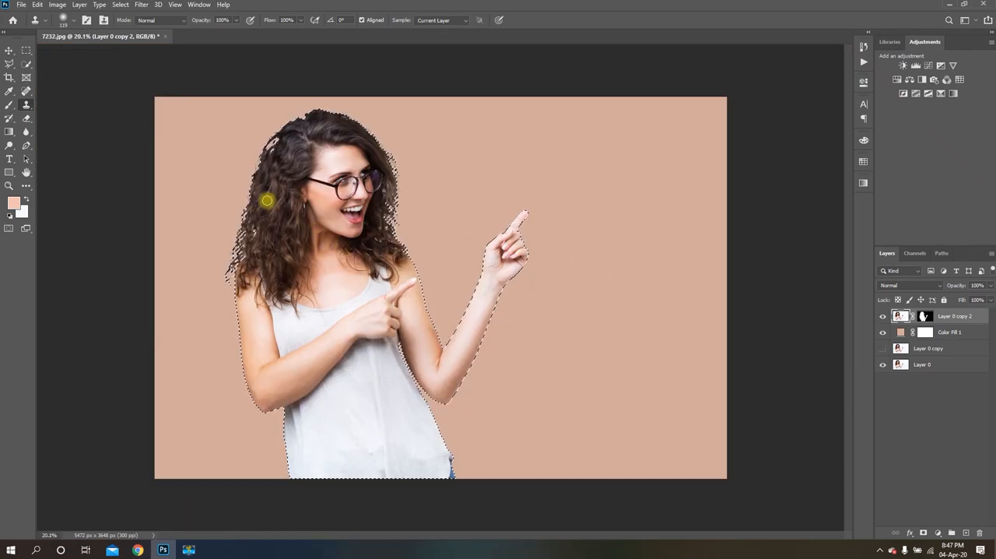
scroll(253, 165, "up", 3)
scroll(253, 165, "up", 1)
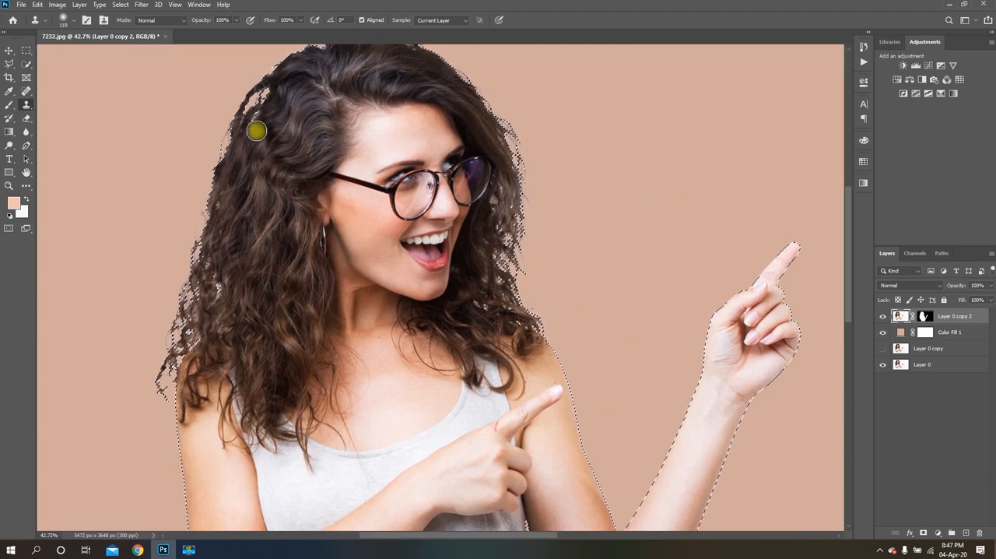
key("ctrl+d")
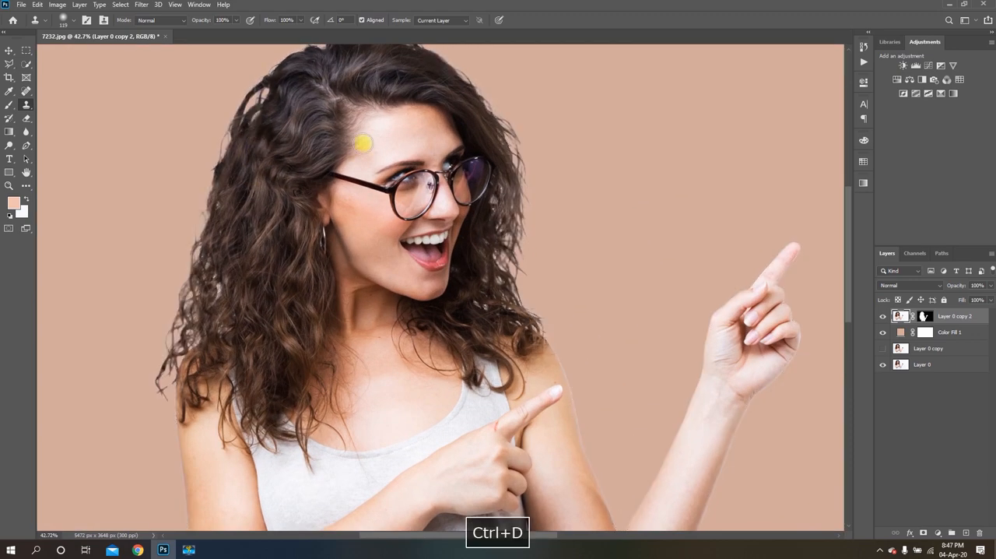
Examine the retouched hair edges against the peach background, on the whole image and close up along the crown
scroll(554, 203, "down", 2)
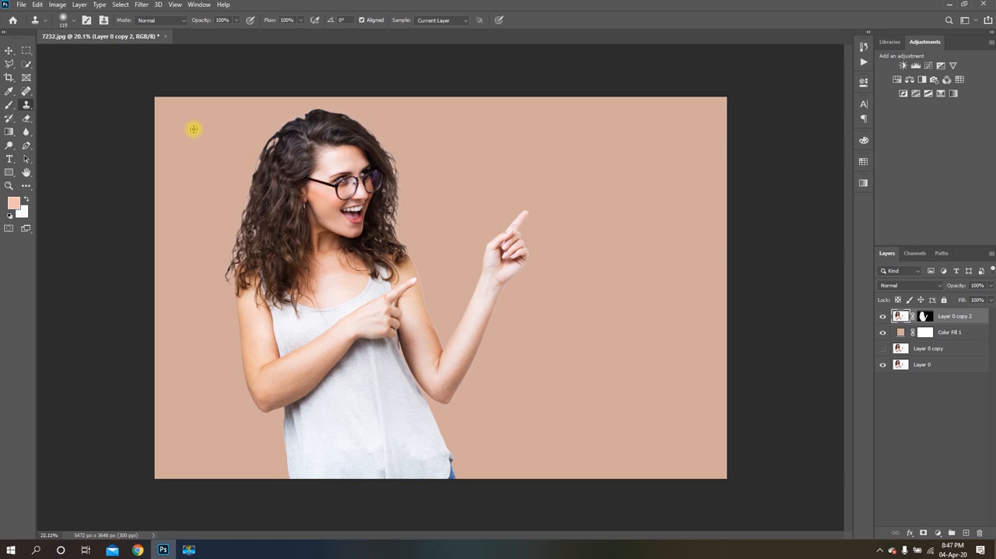
scroll(194, 129, "up", 1)
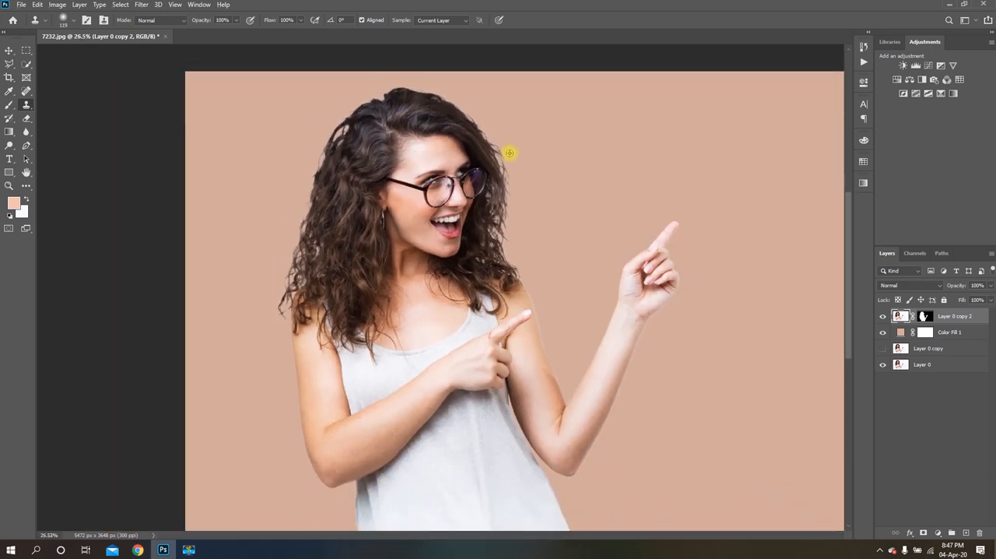
scroll(316, 96, "down", 1)
scroll(270, 82, "up", 3)
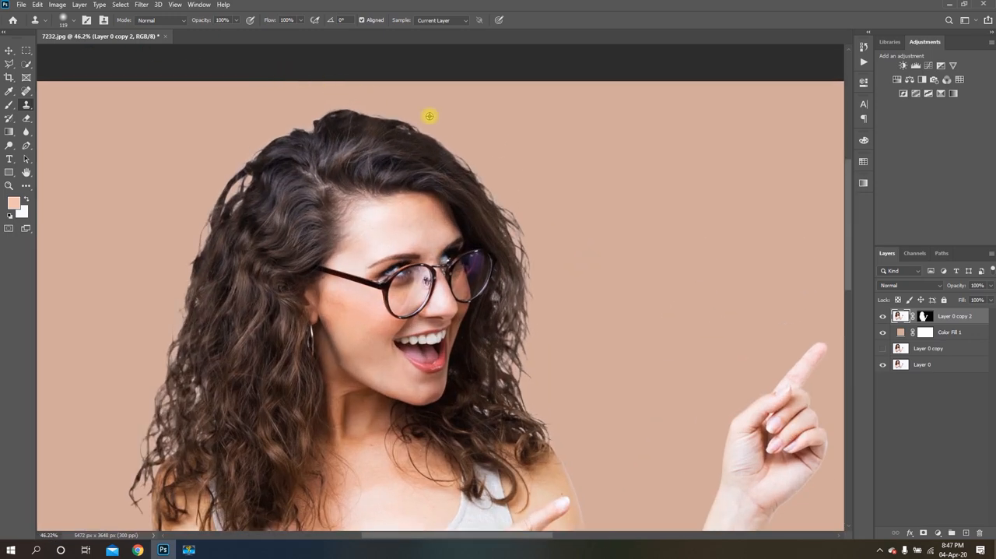
scroll(462, 124, "down", 1)
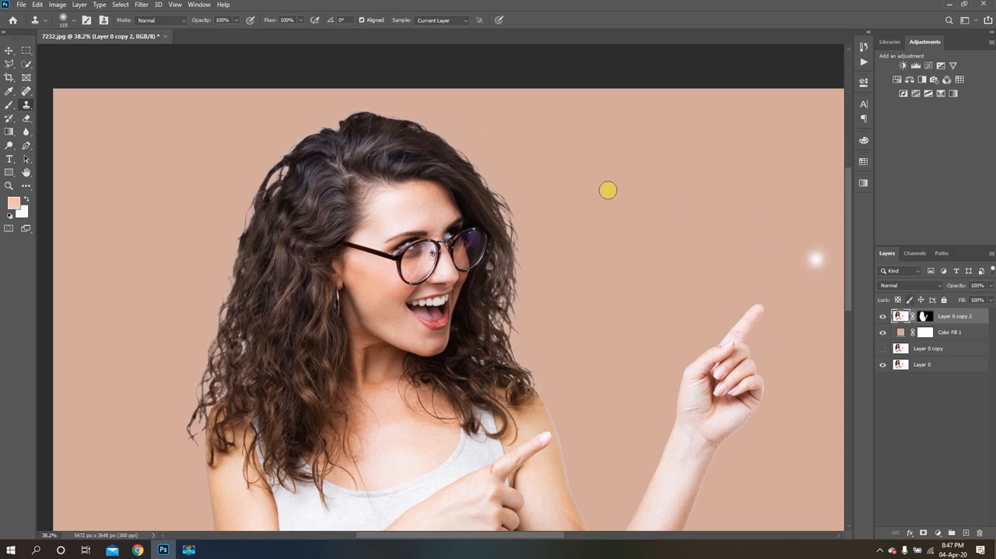
scroll(344, 106, "up", 3)
scroll(382, 106, "up", 2)
scroll(565, 136, "down", 2)
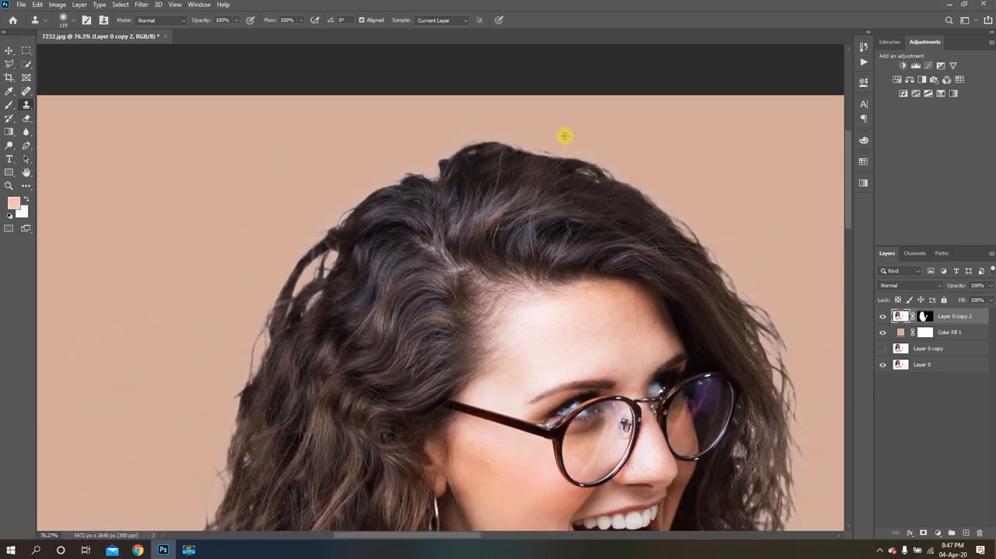
scroll(565, 136, "down", 1)
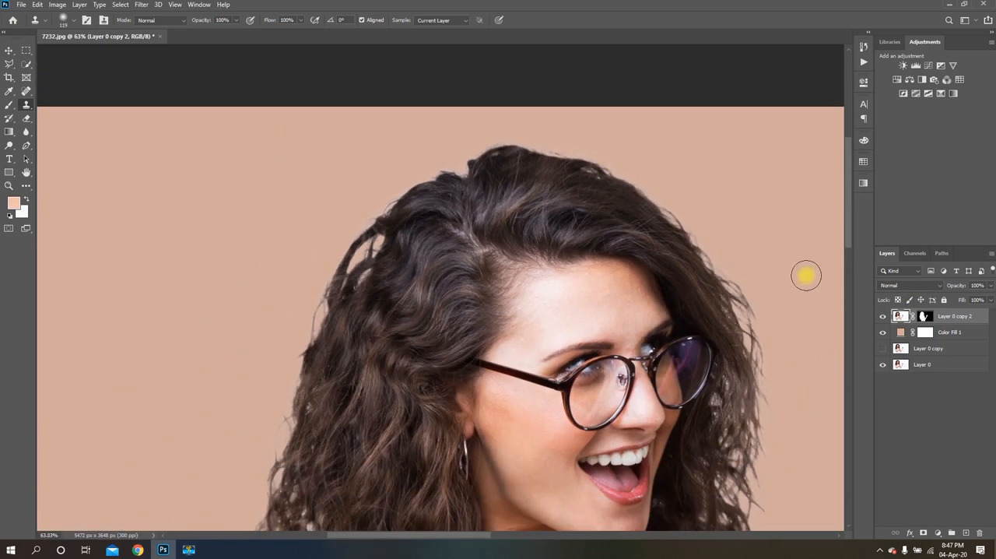
Target the mask of Layer 0 copy 2 and ready a soft Brush of about 62 px for retouching the hair edge
left_click(925, 316)
scroll(534, 111, "up", 2)
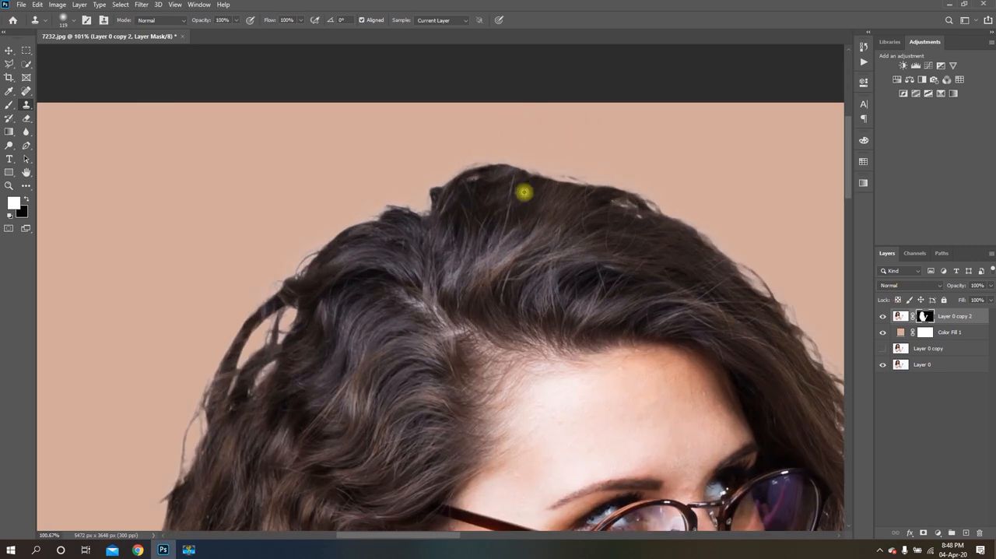
scroll(524, 191, "down", 1)
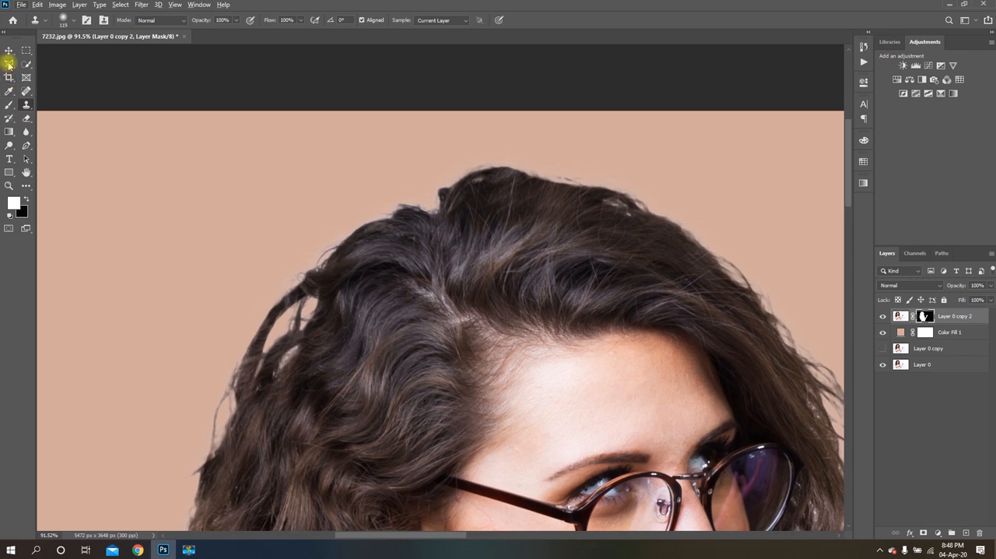
left_click(8, 105)
right_click(396, 185, "alt")
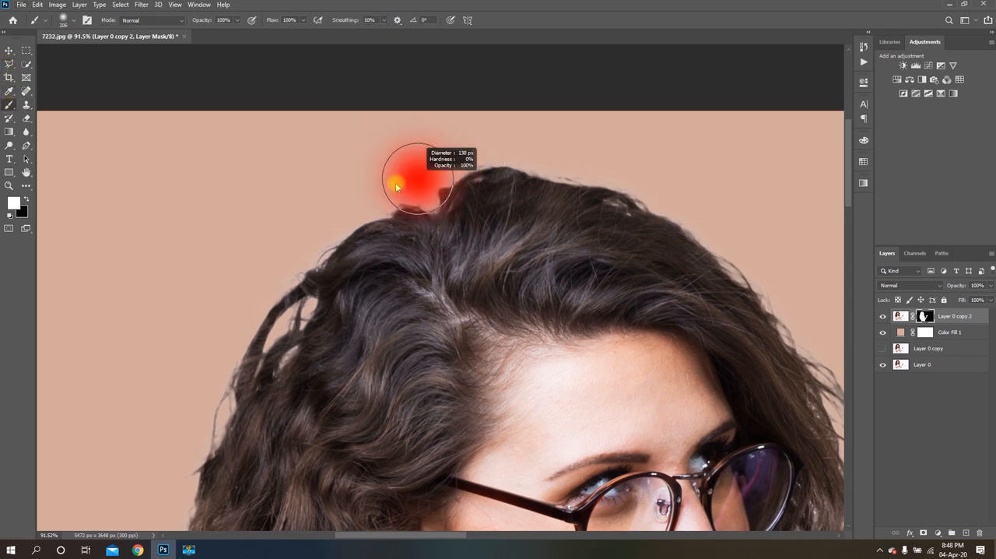
right_click(442, 173, "alt")
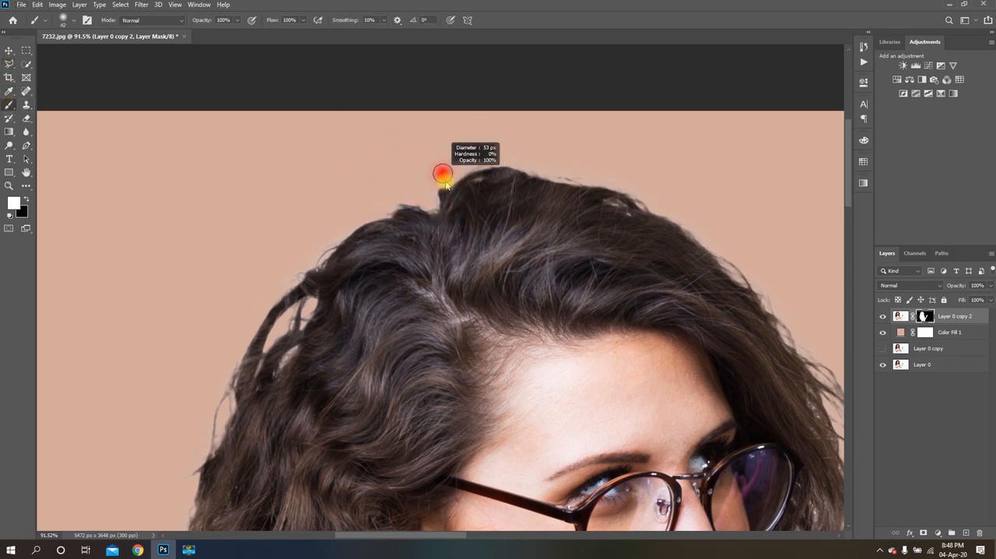
mouse_move(446, 184)
left_mouse_down()
mouse_move(477, 189)
mouse_move(446, 179)
mouse_move(457, 188)
mouse_move(440, 190)
mouse_move(463, 191)
mouse_move(446, 192)
mouse_move(420, 176)
mouse_move(445, 184)
mouse_move(416, 191)
mouse_move(441, 187)
mouse_move(411, 179)
left_mouse_up()
Try to paint white on the mask at the crown's outer hair edge, and undo the stroke
scroll(516, 155, "down", 4)
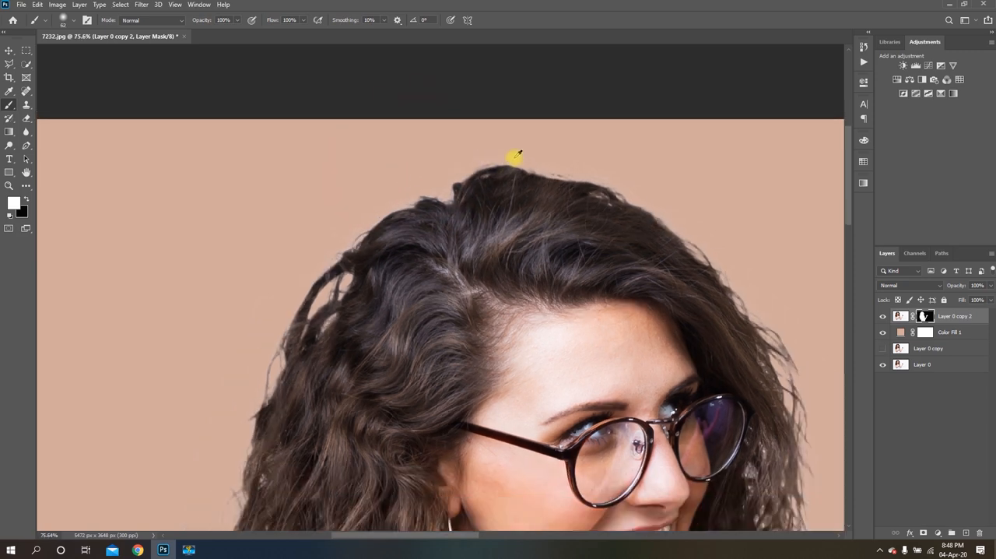
scroll(382, 167, "up", 5)
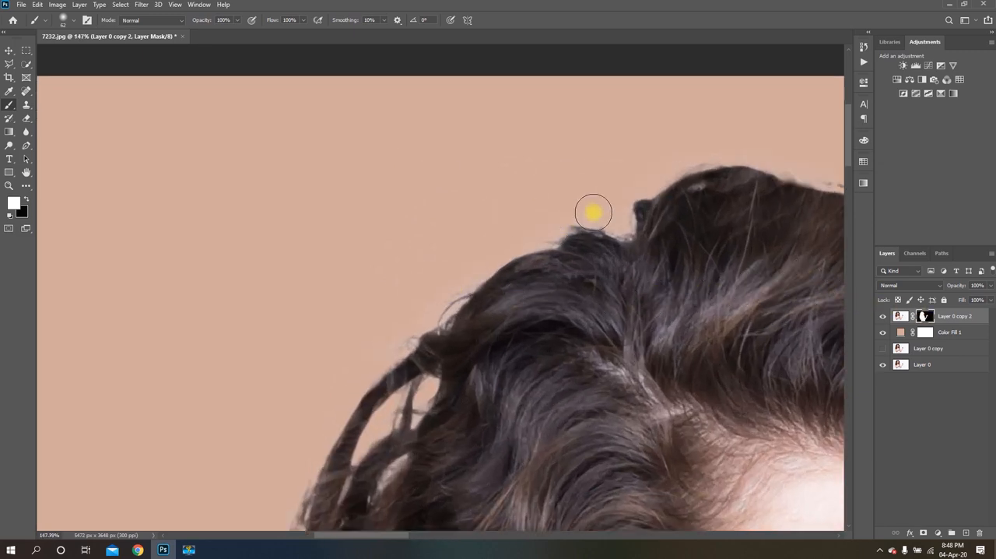
mouse_move(583, 214)
left_mouse_down()
mouse_move(538, 225)
mouse_move(491, 258)
mouse_move(582, 225)
left_mouse_up()
key("ctrl+z")
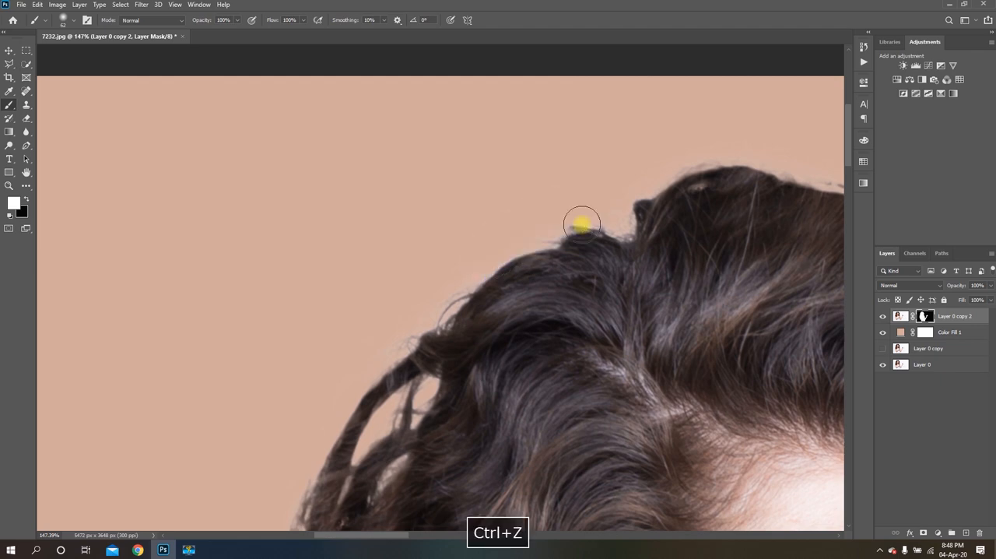
Make black the painting color and mask away the leftover halo along the crown and the loose upper curls
left_click(24, 215)
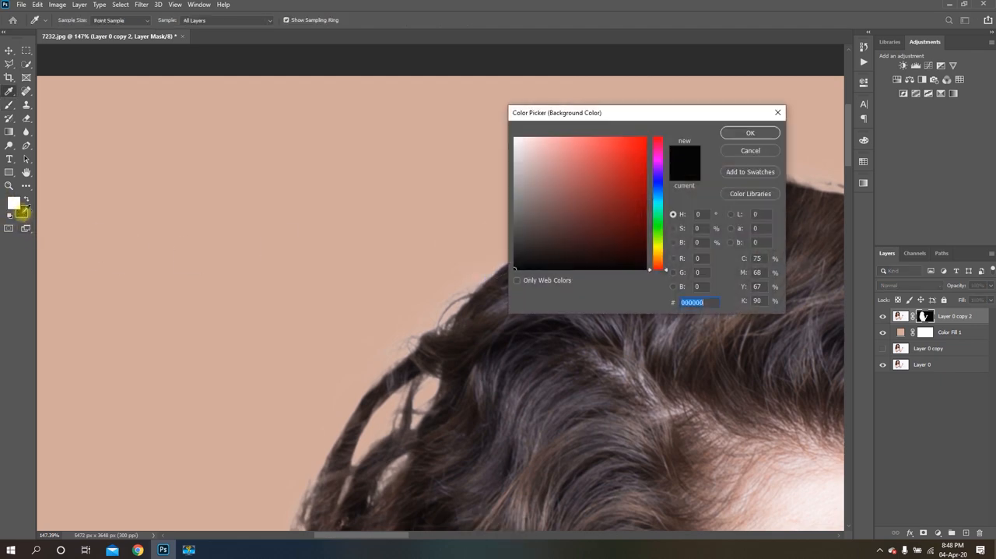
left_click(728, 134)
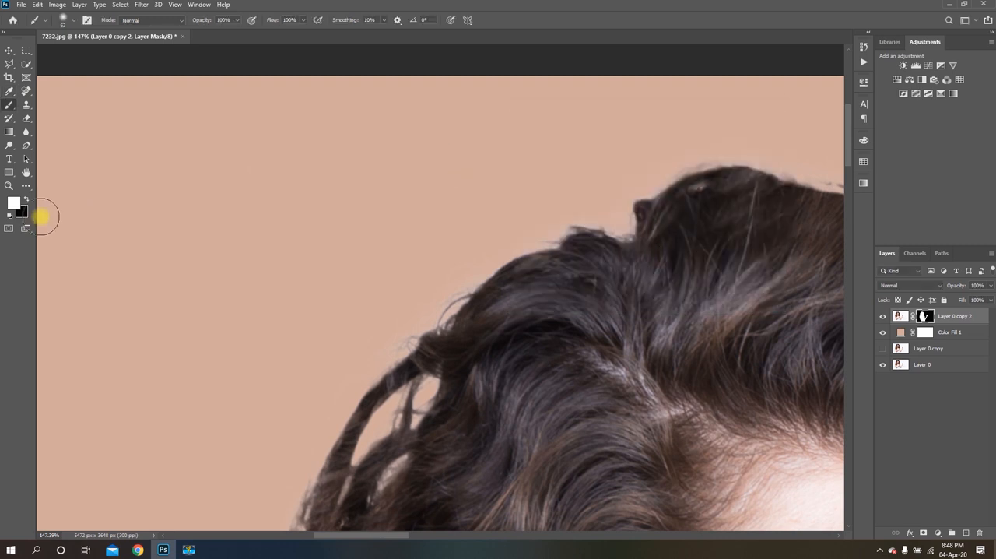
key("x")
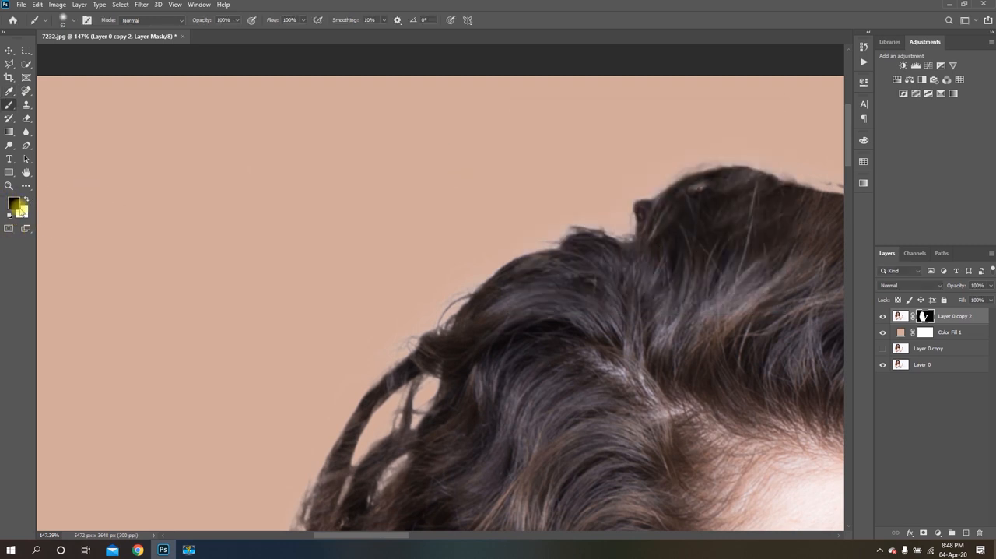
scroll(557, 192, "up", 2)
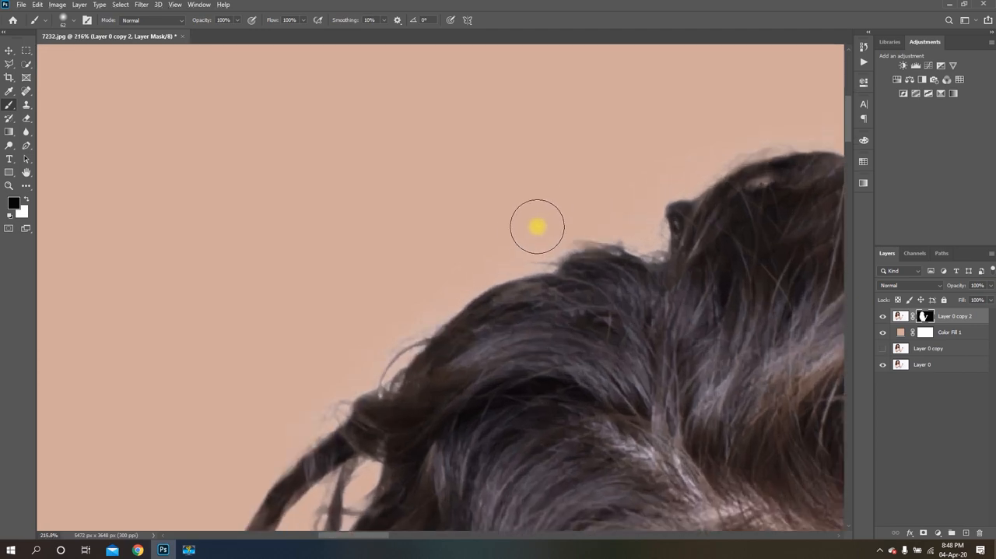
scroll(579, 164, "down", 4)
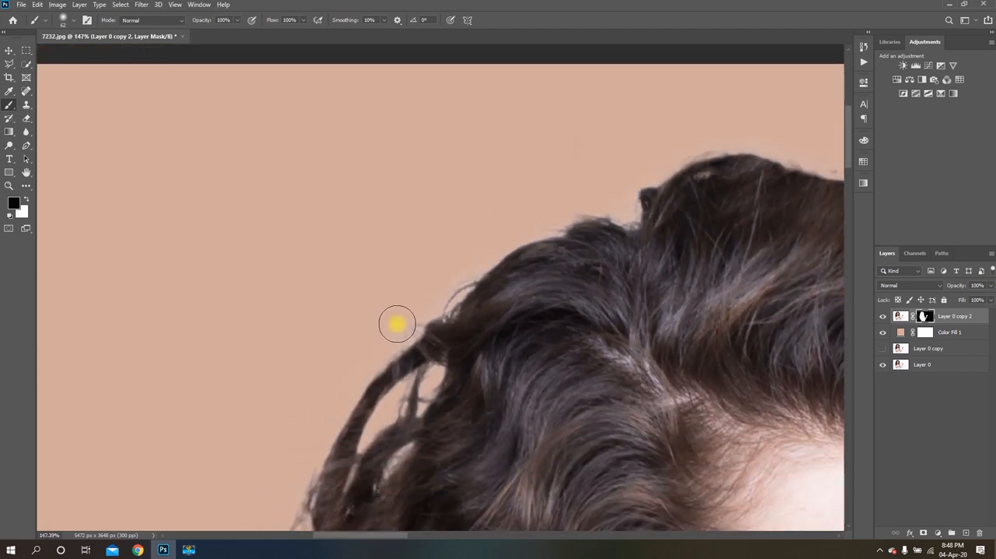
scroll(398, 325, "up", 5)
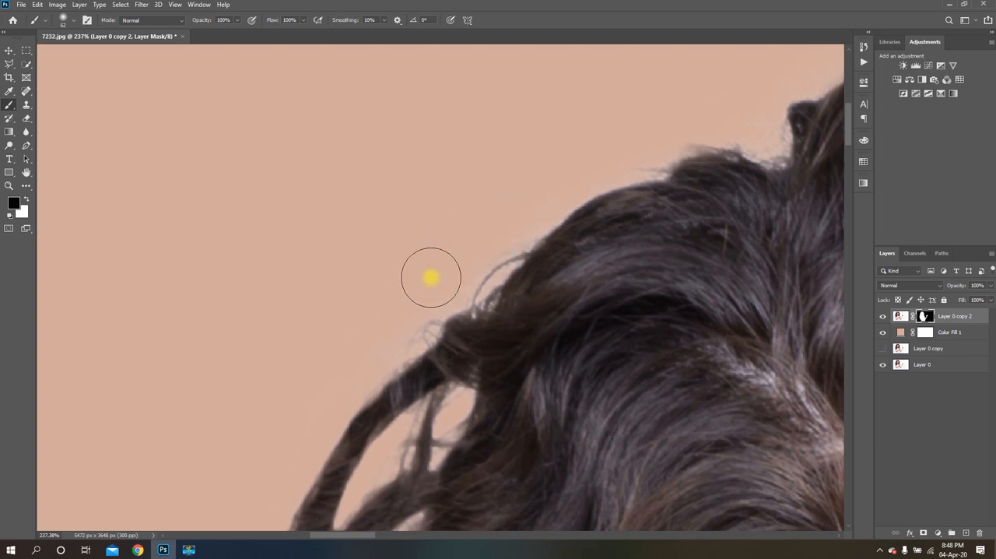
scroll(522, 191, "down", 3)
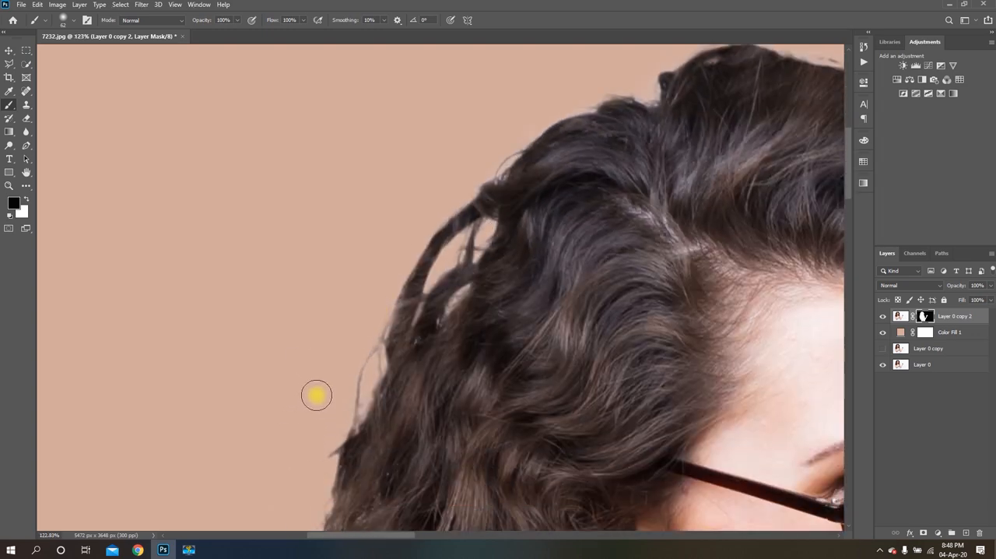
scroll(450, 257, "down", 3)
scroll(396, 329, "up", 2)
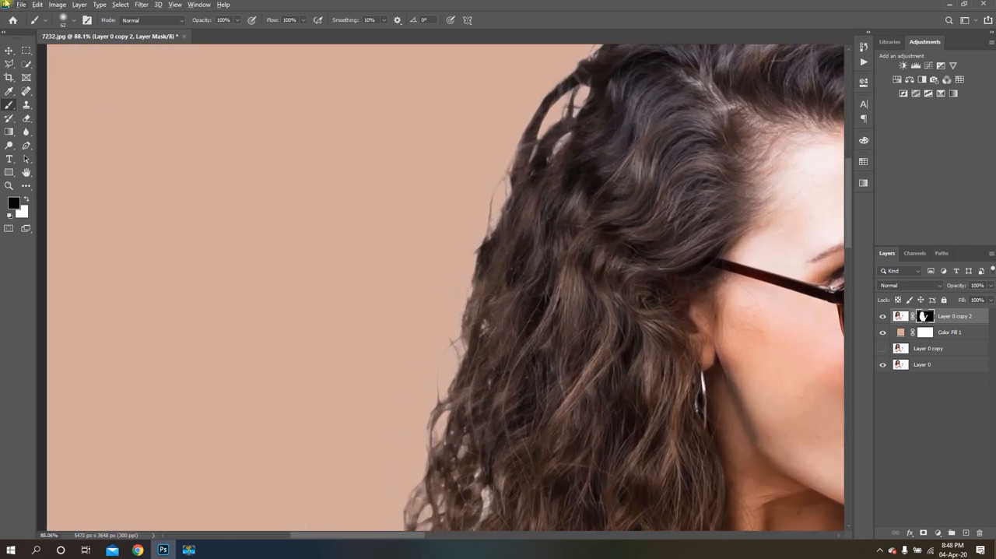
Set the brush hardness to 46% and touch up the mask along the outer curls on the earring side, undoing the bad stroke
left_click(76, 21)
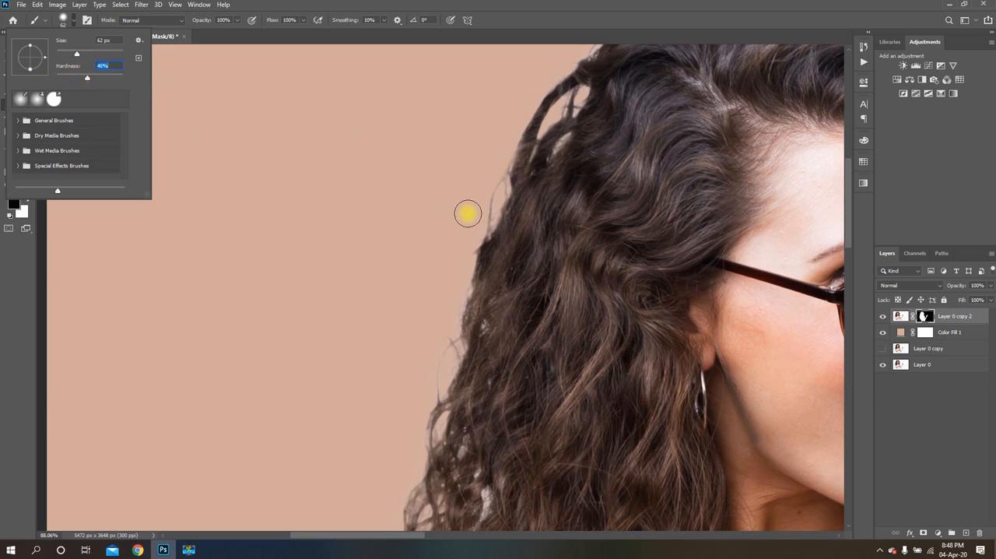
left_click(450, 242)
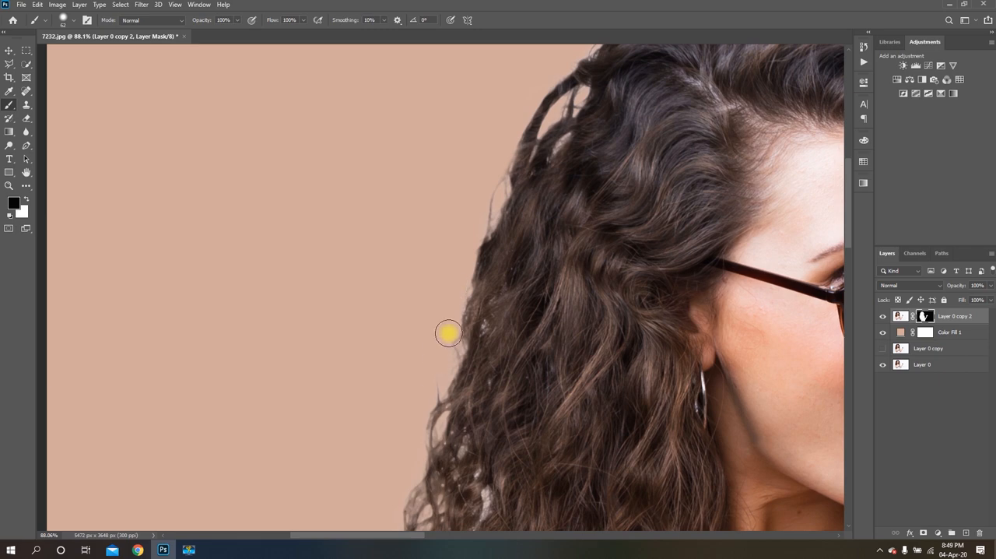
scroll(406, 283, "down", 5)
scroll(404, 279, "down", 2)
key("ctrl+z")
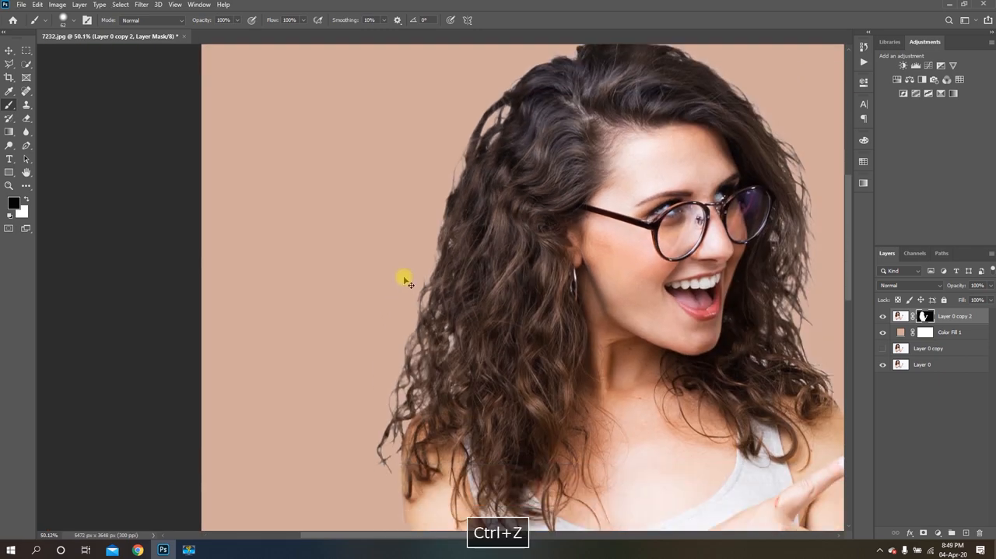
scroll(398, 365, "up", 5)
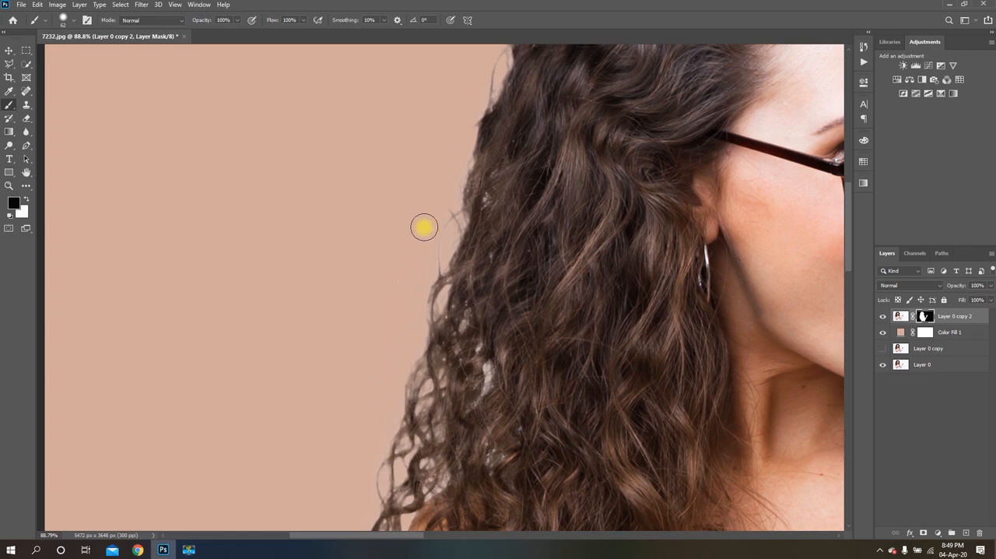
Mask out the stray fragments around the loose strand tips beside the shoulder, undoing the bad stroke and reducing the brush to 37 px
scroll(345, 236, "down", 12)
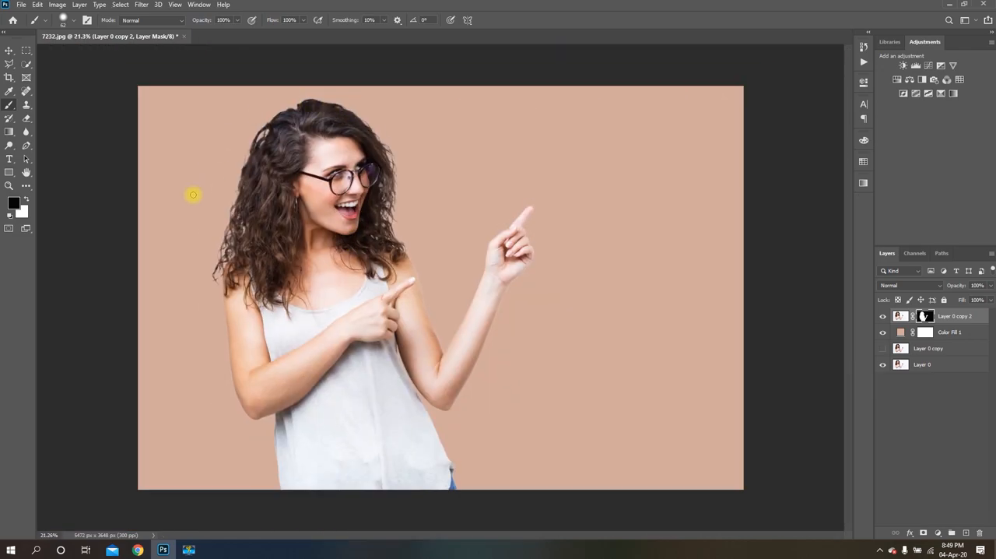
scroll(180, 269, "up", 12)
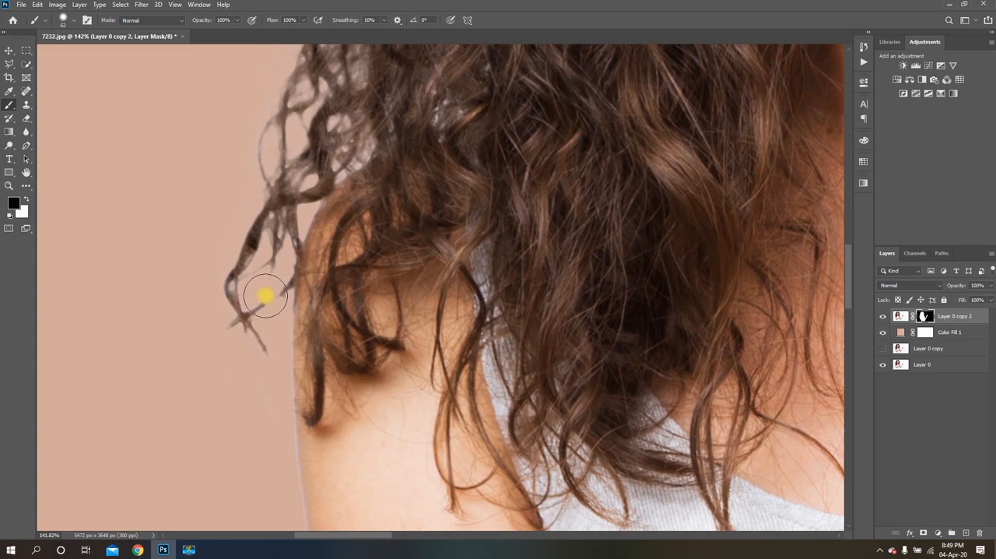
scroll(203, 333, "down", 3)
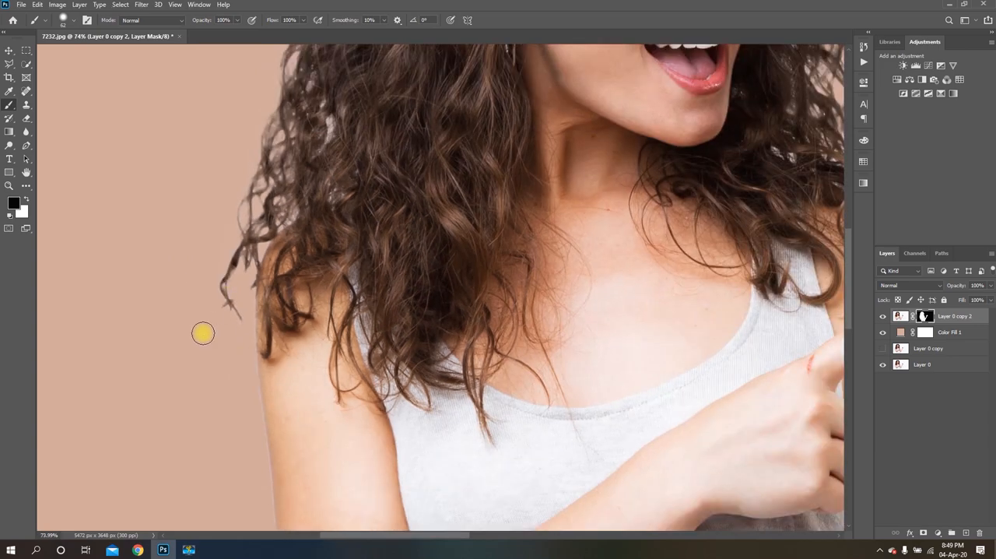
key("ctrl+z")
scroll(192, 305, "up", 6)
left_click_drag(227, 303, 217, 303)
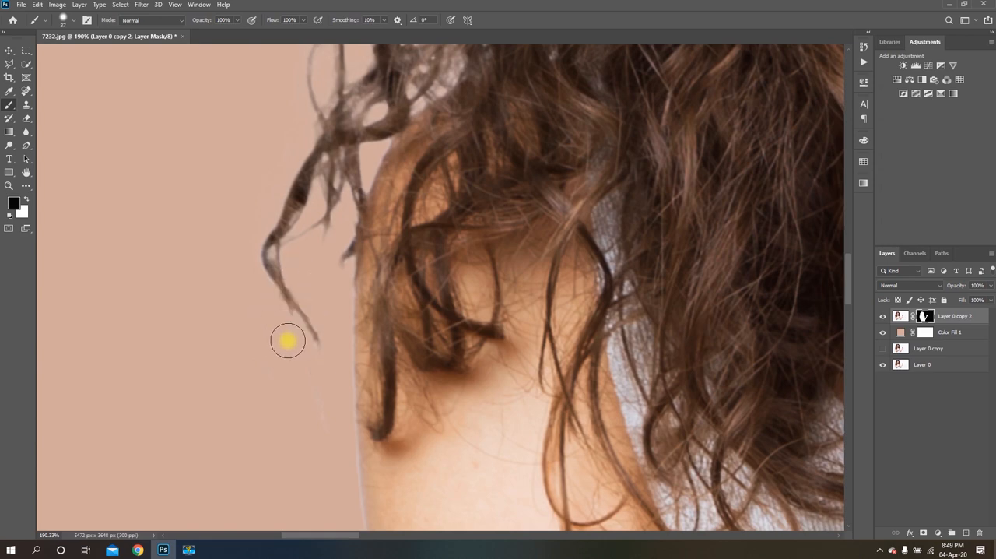
Examine the masked hair edges beside the glasses close up and the cutout against the whole background
scroll(233, 360, "down", 6)
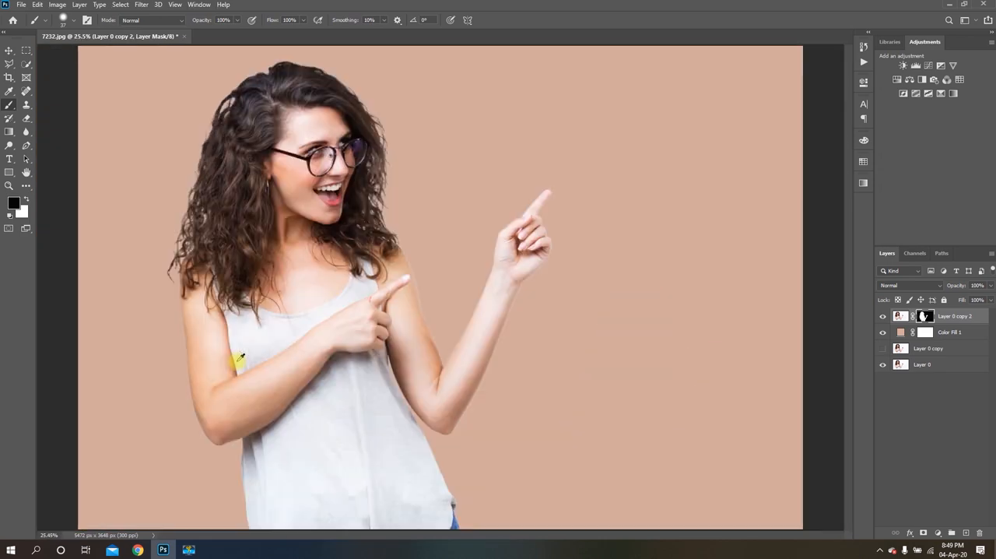
scroll(381, 195, "up", 4)
scroll(374, 137, "up", 4)
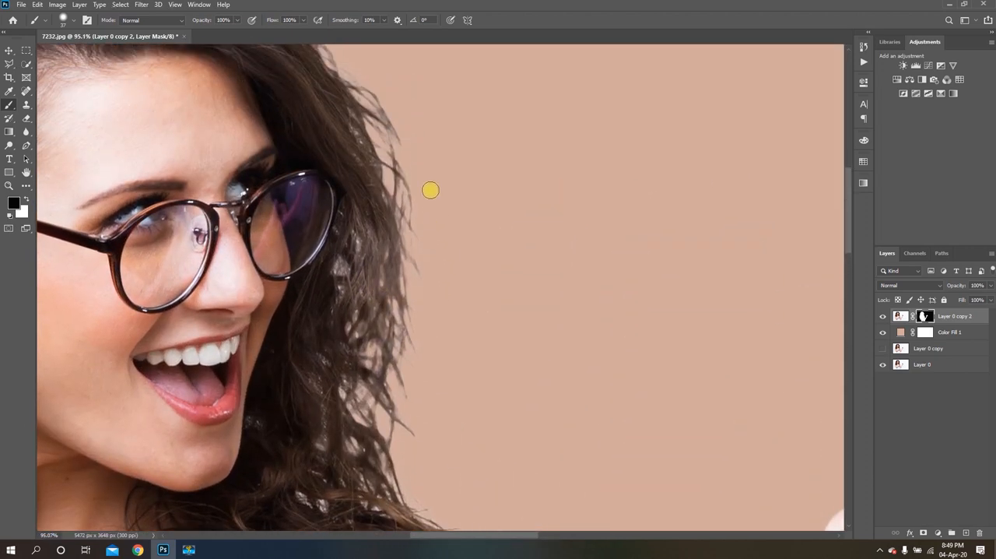
scroll(435, 250, "up", 4)
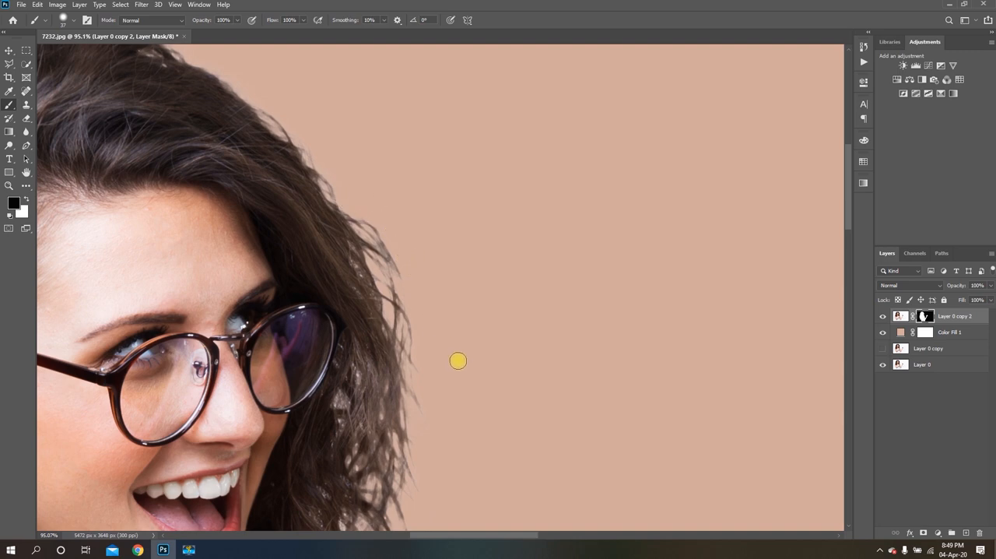
scroll(458, 361, "down", 5)
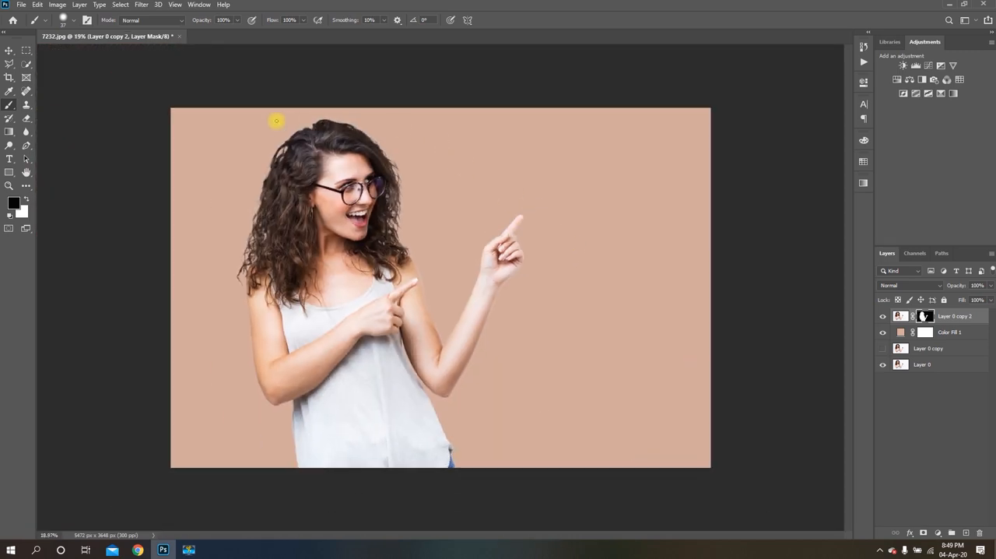
scroll(238, 123, "up", 4)
scroll(240, 122, "down", 3)
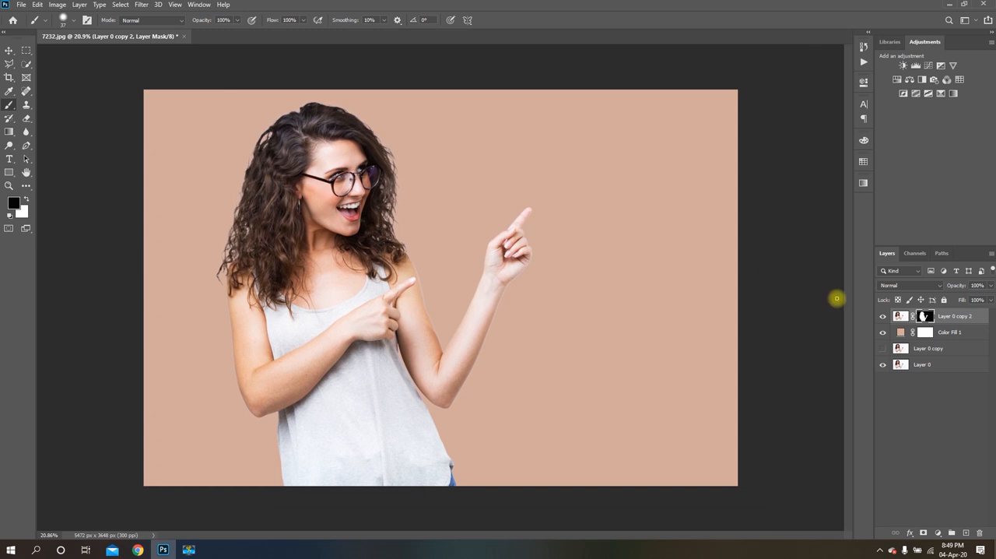
Open the color of the Color Fill 1 layer and change the background to light warm grey c7c0bd
left_click(902, 336)
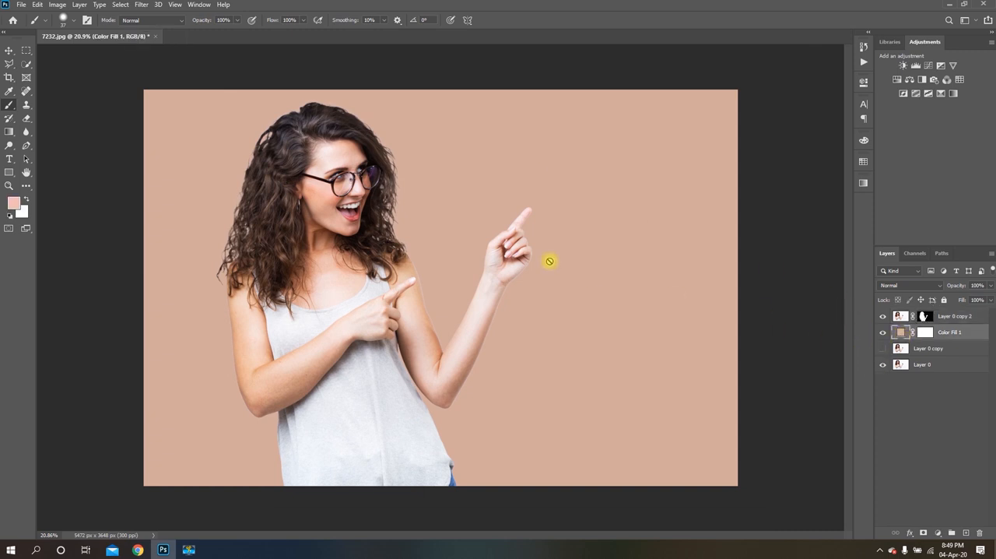
scroll(533, 253, "down", 2)
scroll(319, 209, "up", 2)
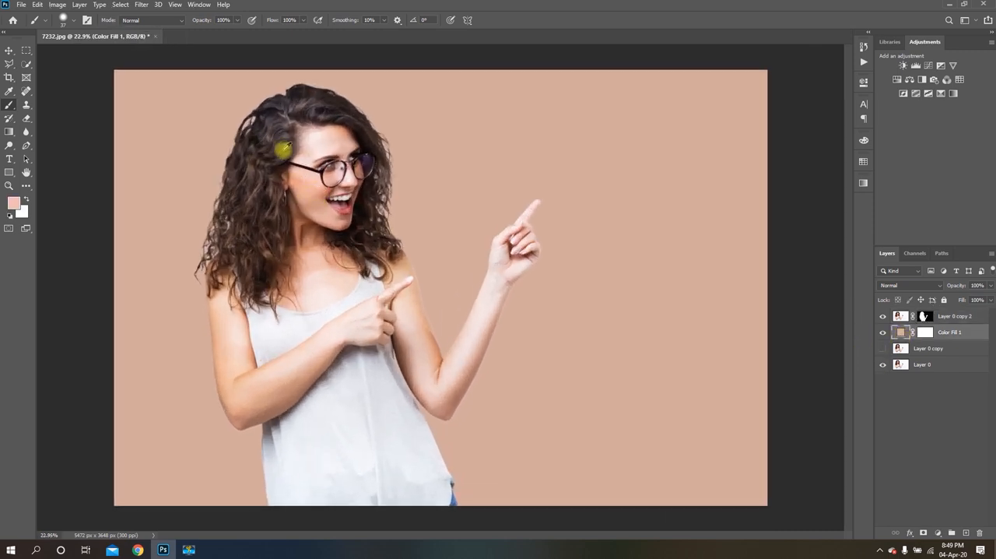
scroll(536, 171, "up", 1)
scroll(577, 201, "down", 1)
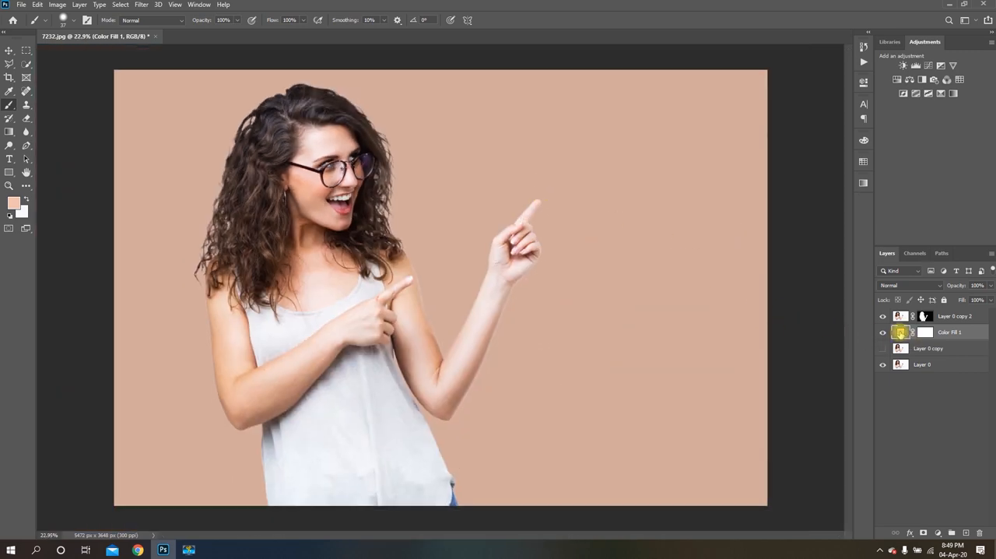
double_click(901, 333)
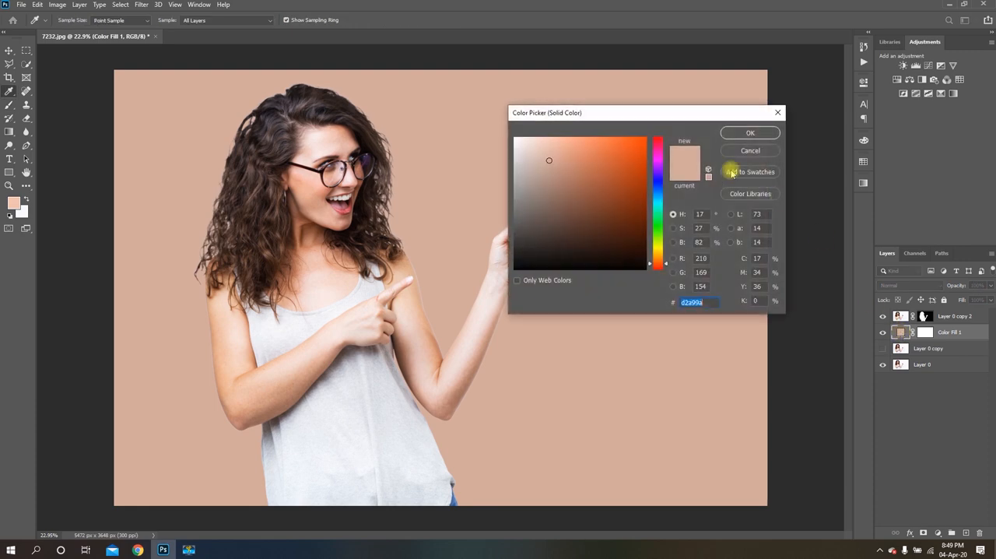
left_click_drag(585, 179, 521, 166)
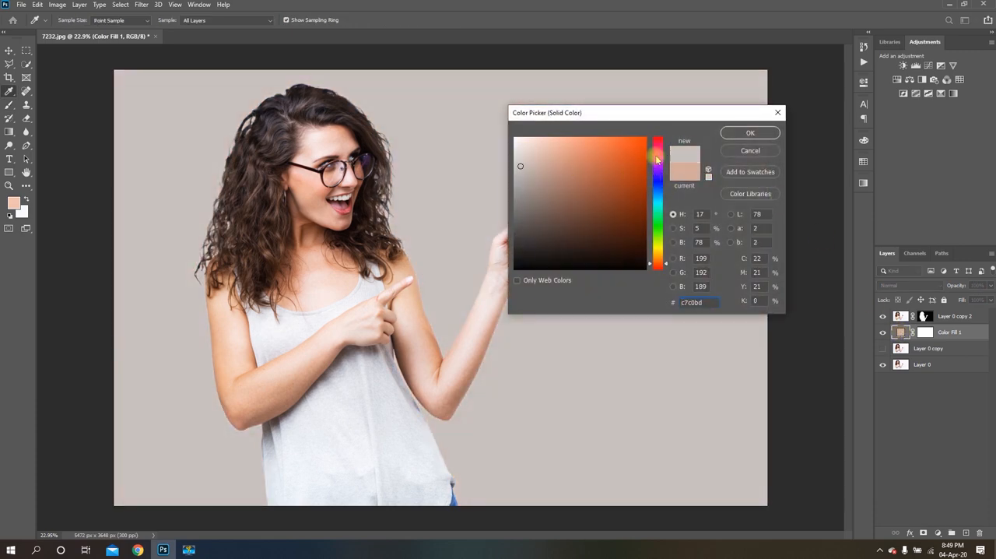
Try the cool bluish grey bbbabf as the background color behind the woman
left_click(656, 155)
left_click_drag(656, 155, 656, 176)
mouse_move(591, 163)
left_mouse_down()
mouse_move(511, 185)
mouse_move(509, 203)
mouse_move(545, 176)
mouse_move(538, 147)
mouse_move(510, 168)
mouse_move(537, 167)
mouse_move(516, 169)
left_mouse_up()
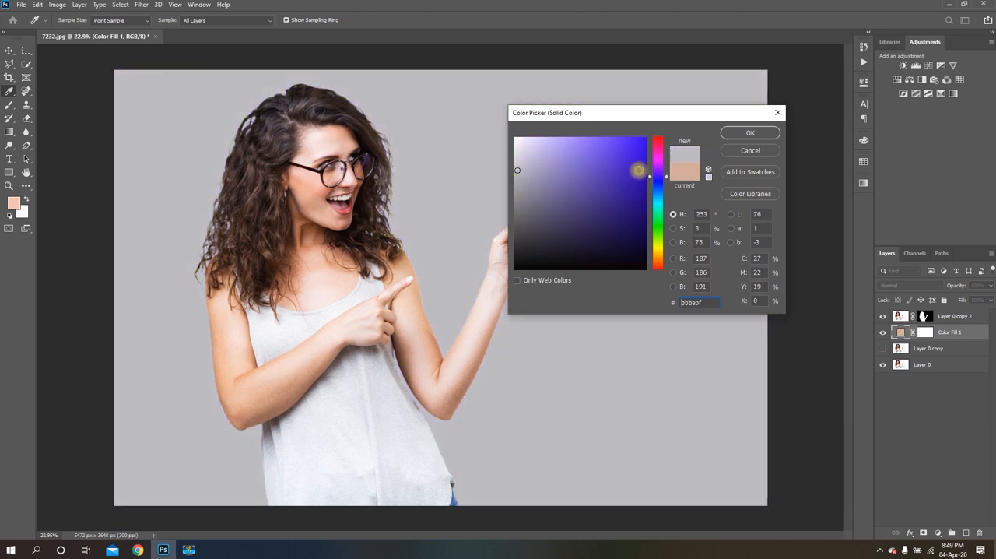
Set the background fill to light mint green b3ffcc and check the cutout's edges against it
left_click(662, 219)
mouse_move(590, 171)
left_mouse_down()
mouse_move(550, 164)
mouse_move(555, 194)
mouse_move(596, 175)
mouse_move(584, 156)
mouse_move(536, 166)
mouse_move(571, 179)
mouse_move(530, 165)
mouse_move(551, 140)
left_mouse_up()
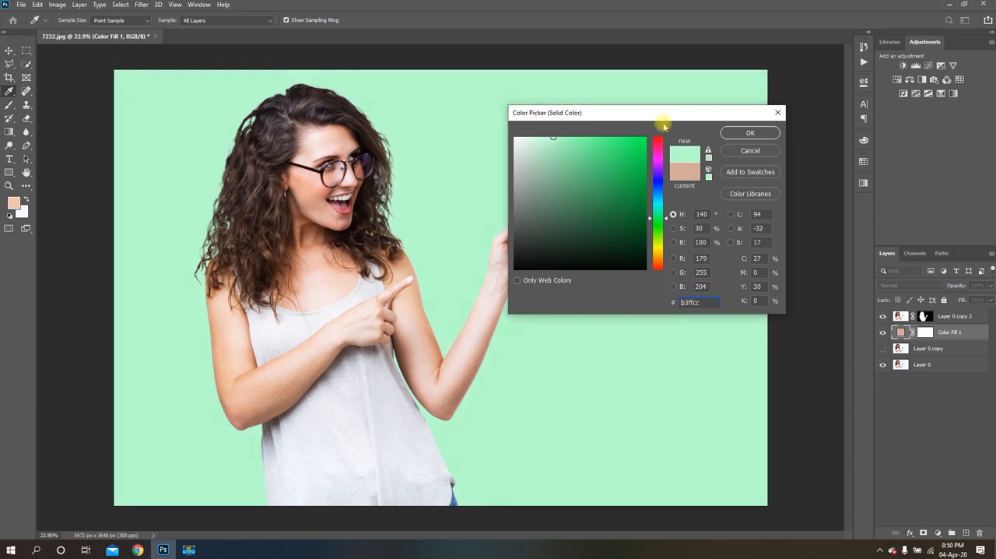
left_click(750, 133)
scroll(762, 211, "down", 3)
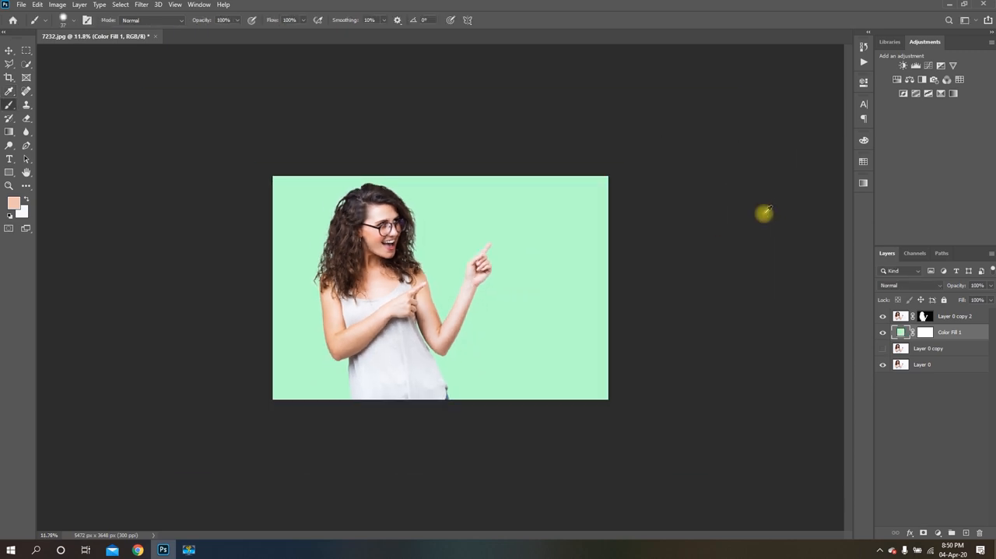
key("b")
scroll(331, 296, "up", 2)
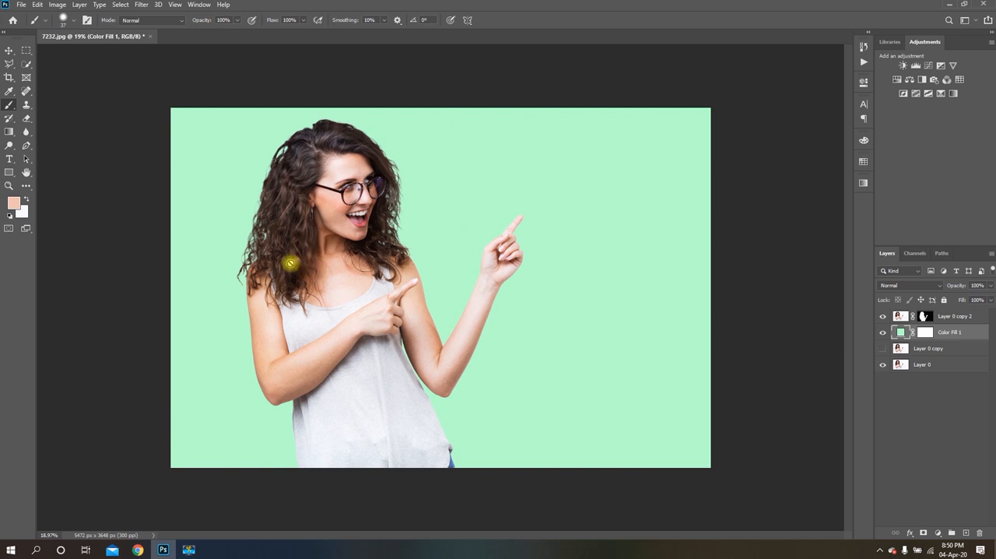
scroll(723, 240, "down", 2)
scroll(334, 347, "up", 3)
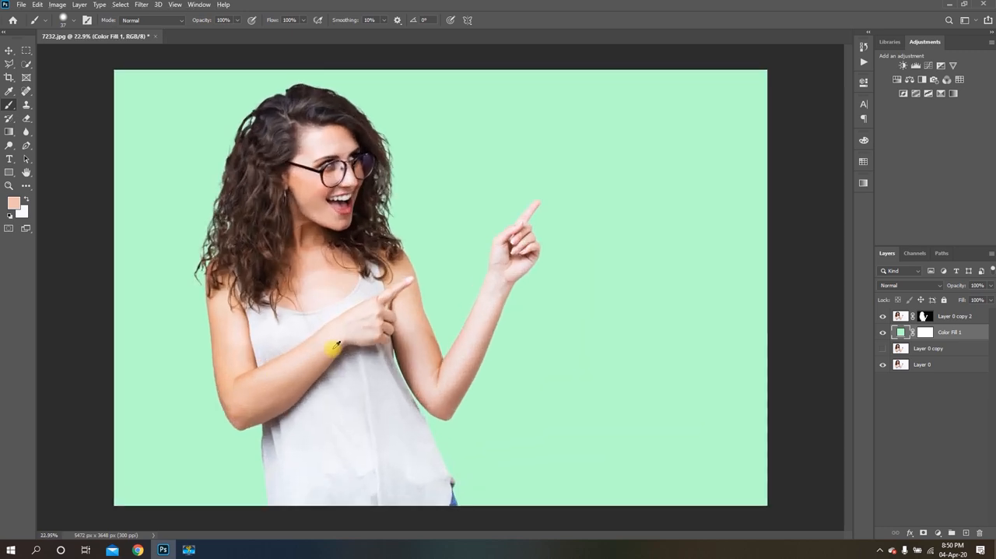
scroll(334, 347, "up", 1)
Save the image on the computer's Desktop as a JPEG named new image, with maximum quality 12 and the Baseline ("Standard") format
left_click(19, 5)
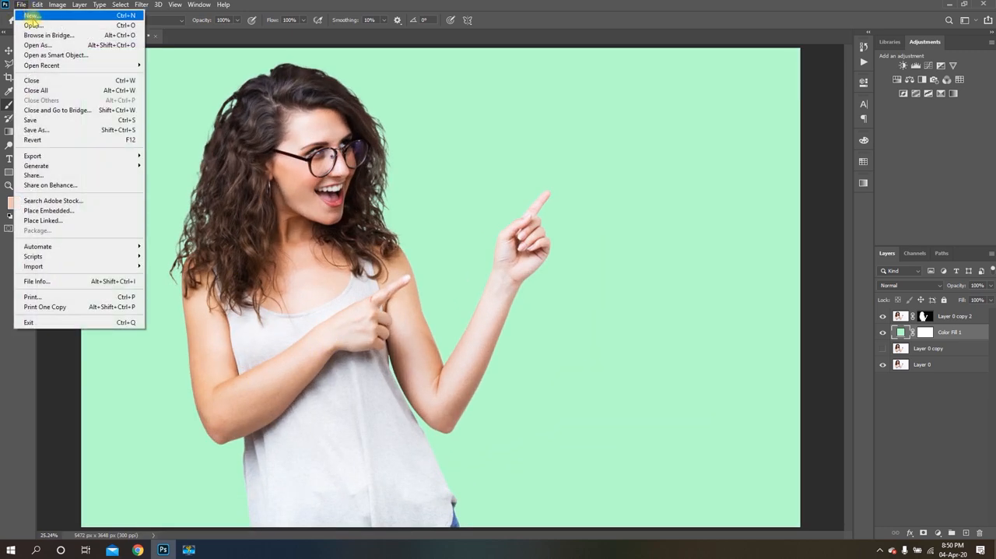
left_click(29, 124)
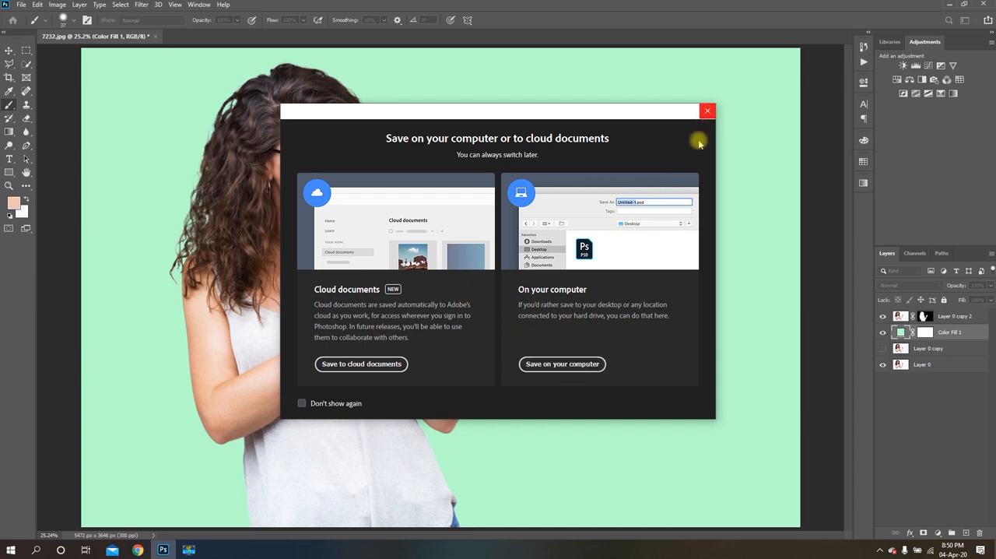
left_click(565, 365)
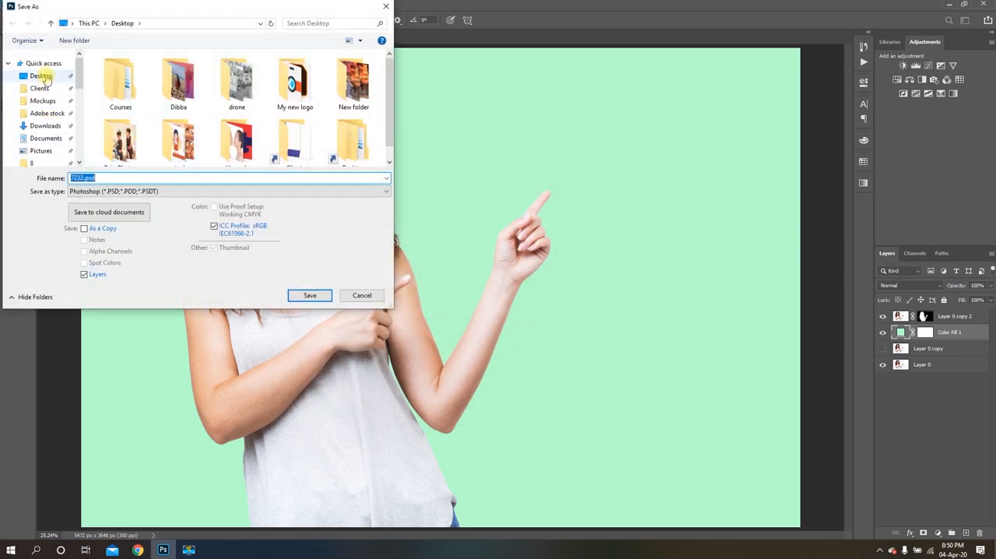
left_click(99, 193)
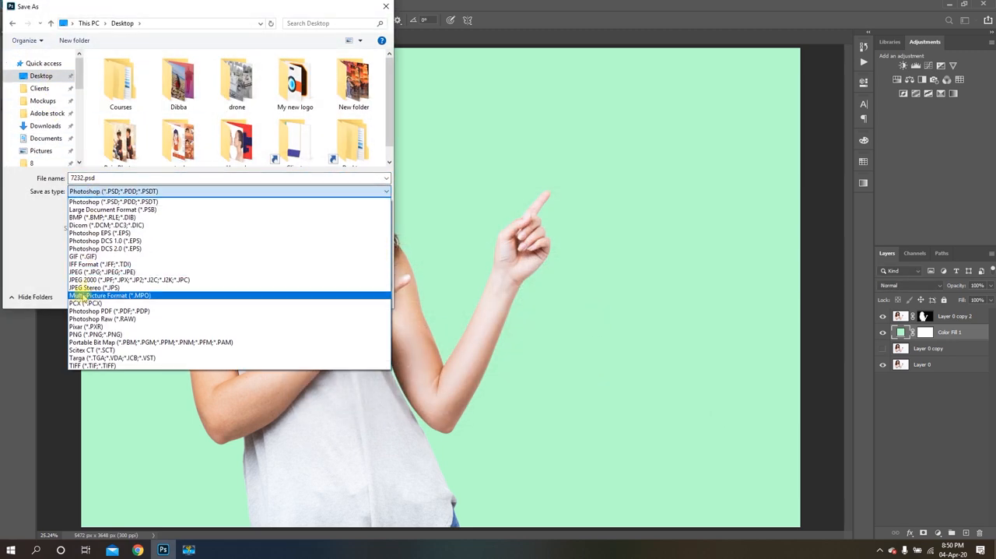
left_click(104, 272)
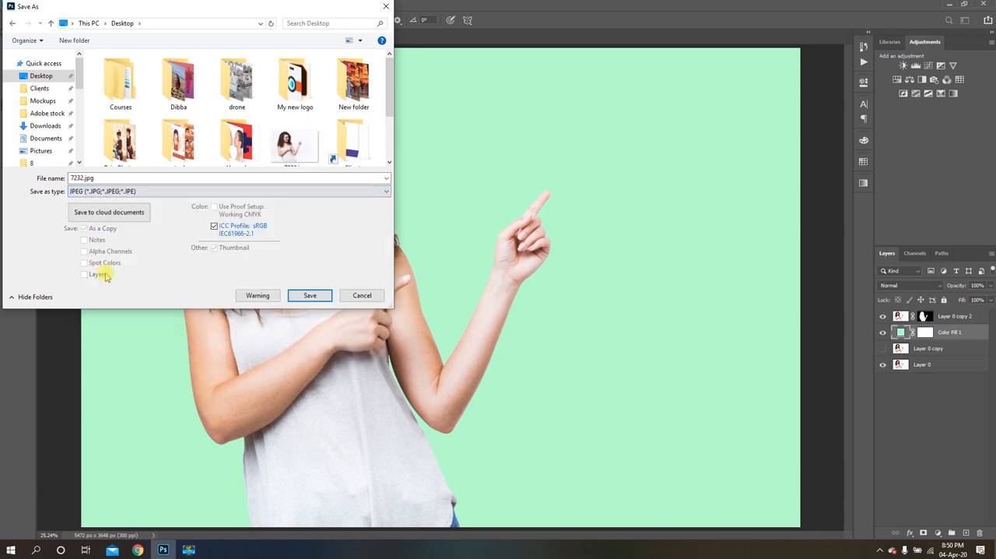
left_click(140, 178)
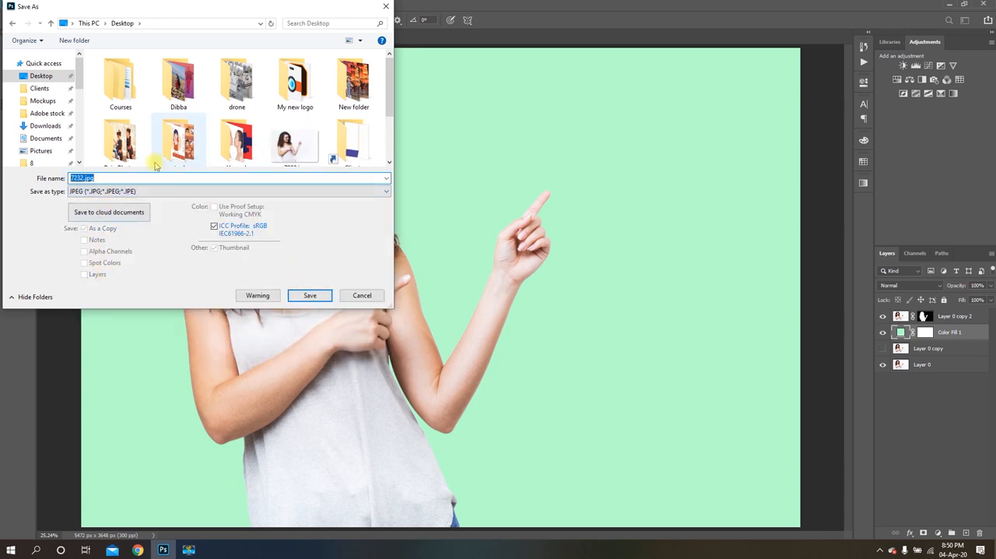
type("new")
type("image")
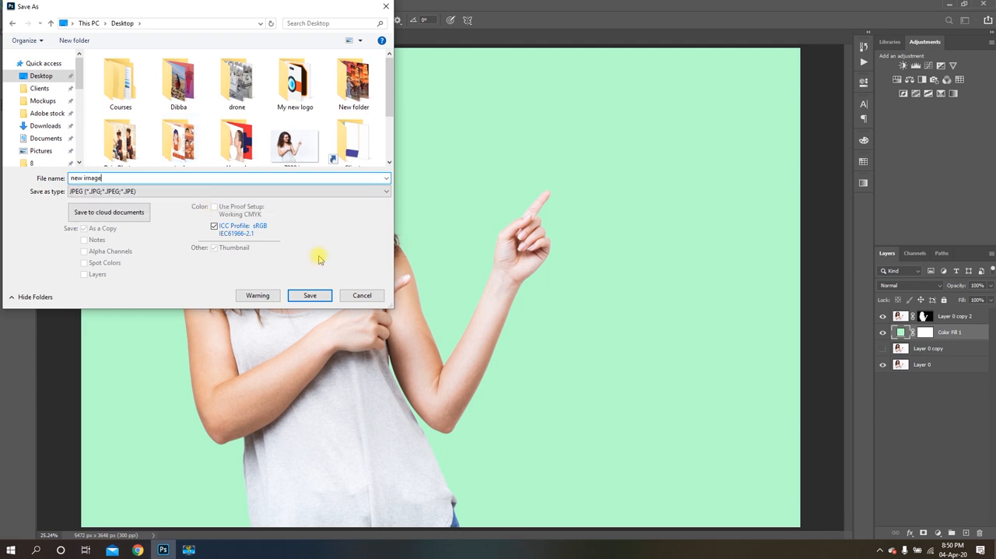
left_click(311, 294)
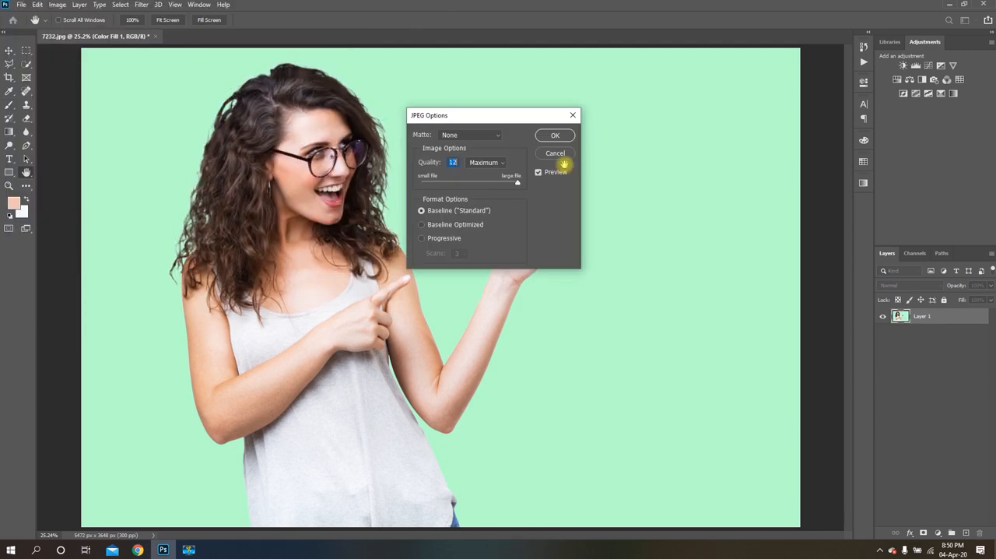
left_click(555, 136)
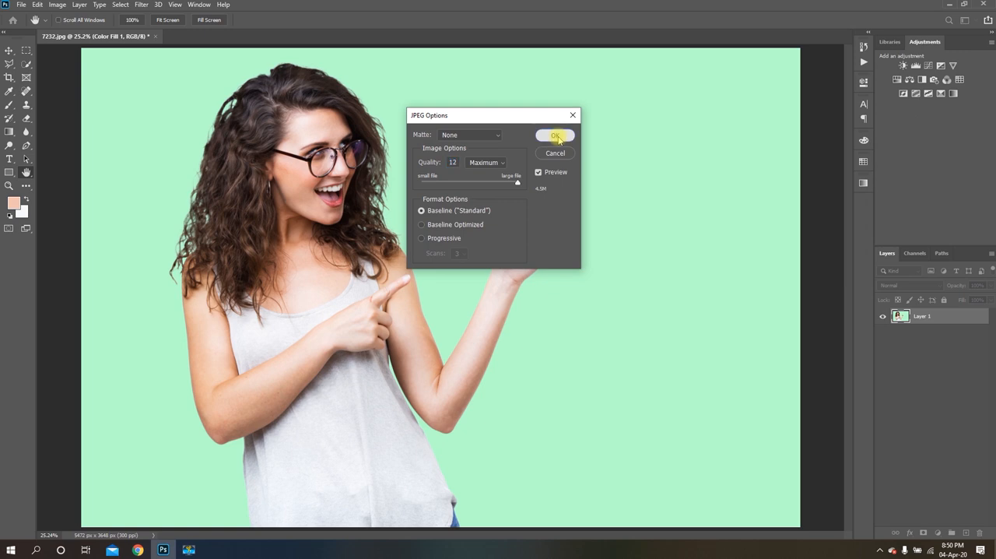